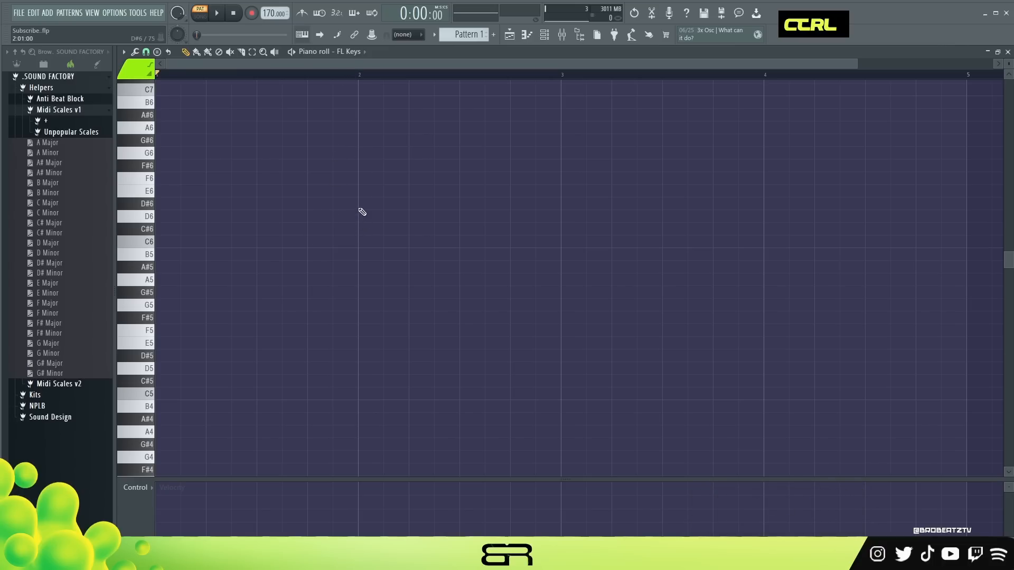
Draw four consecutive ascending notes G5, A5, B5 and C6 from the start of bar 1.
mouse_move(364, 205)
mouse_down()
mouse_move(339, 239)
mouse_move(192, 339)
mouse_move(217, 350)
mouse_move(302, 289)
mouse_move(579, 344)
mouse_move(558, 349)
mouse_move(382, 256)
mouse_move(356, 203)
mouse_move(359, 216)
mouse_up()
click(168, 305)
click(193, 280)
click(218, 255)
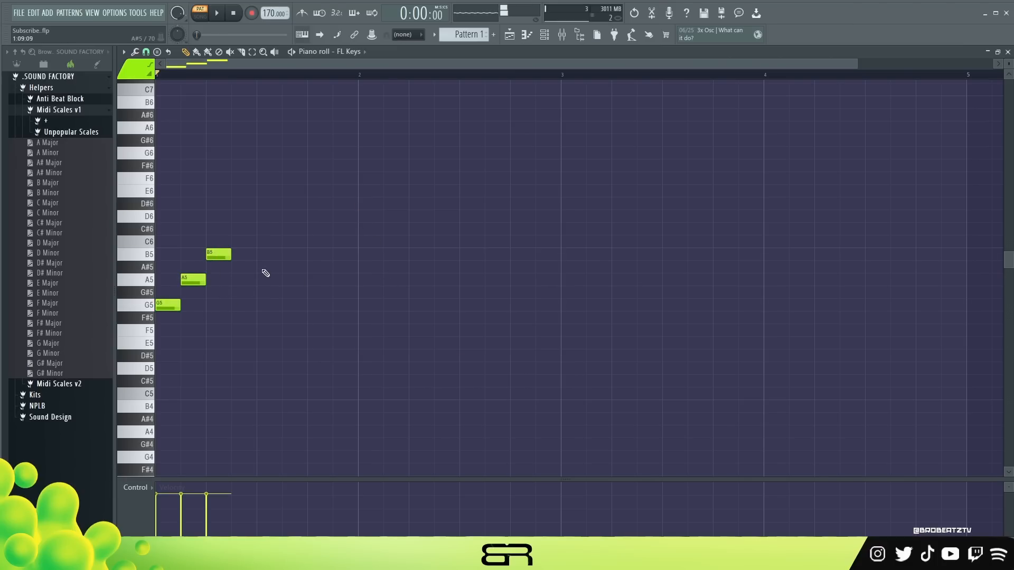
click(243, 242)
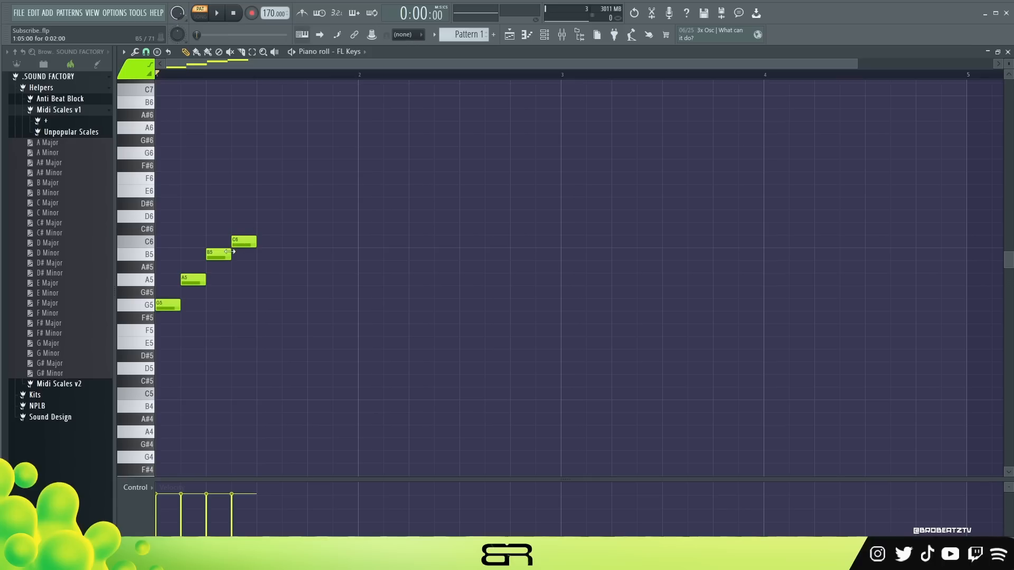
Swap the second and third notes so the melody runs G5, B5, A5, C6.
ctrl+drag(258, 227, 148, 331)
right_click(241, 325)
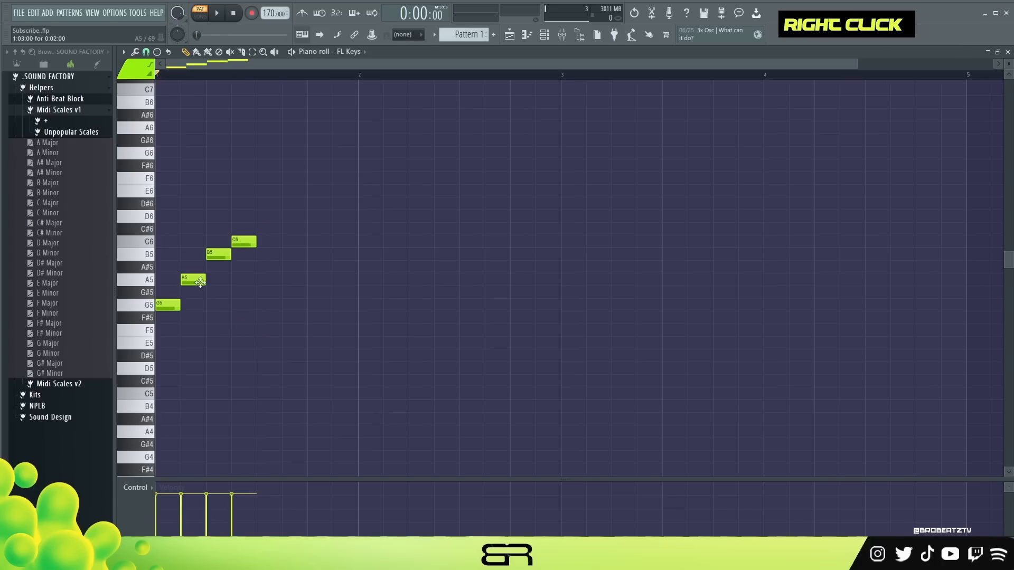
drag(203, 279, 193, 255)
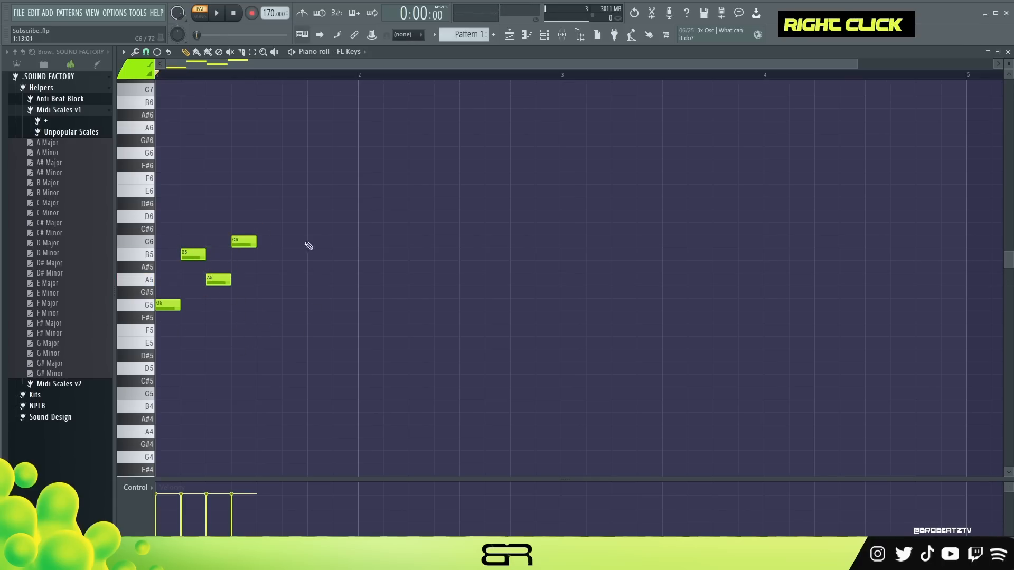
Continue the melody after C6 with F#6, E6 and D6, and play the phrase back.
click(261, 216)
click(261, 191)
drag(263, 179, 294, 191)
click(317, 217)
right_click(272, 218)
key(space)
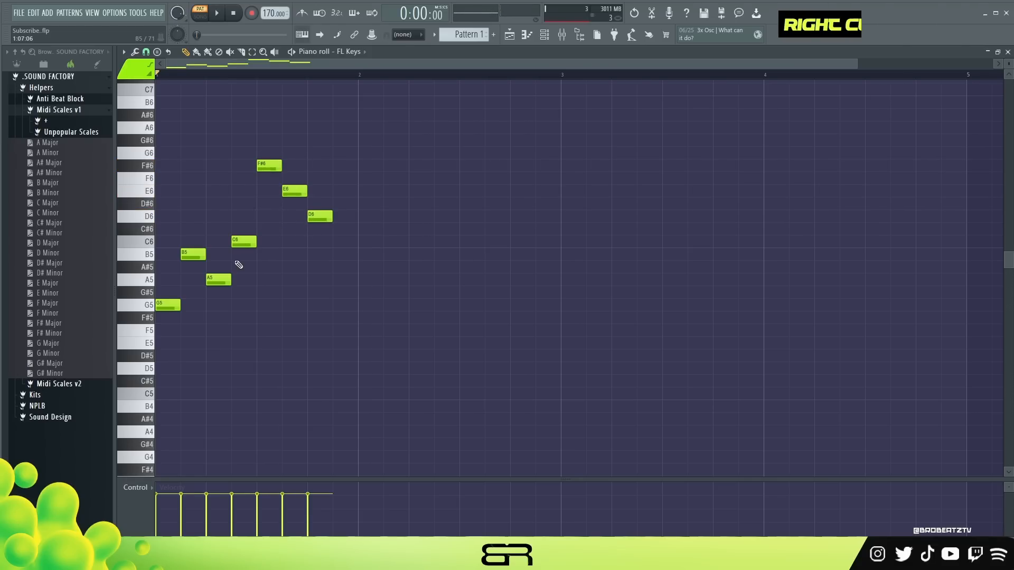
key(space)
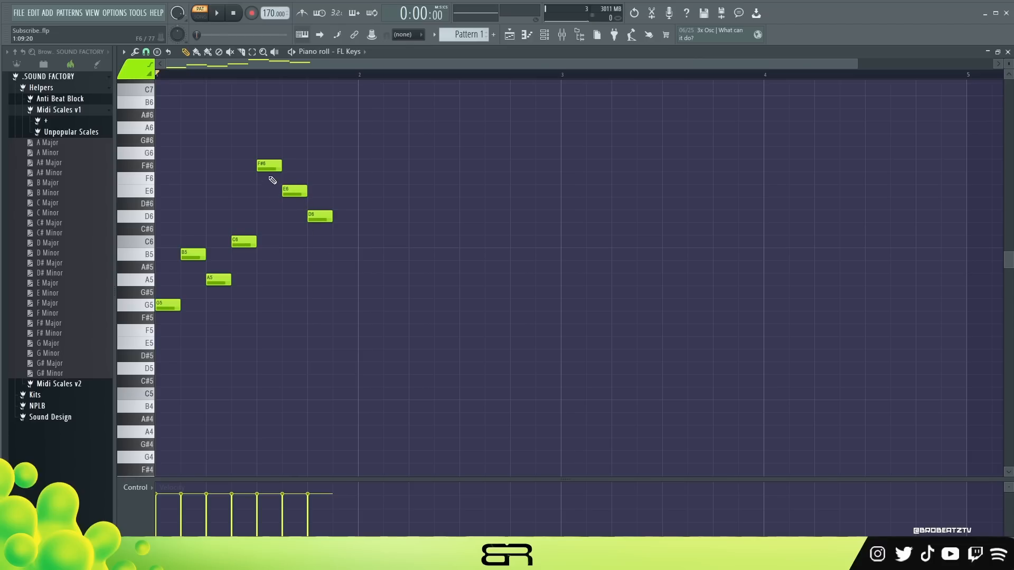
Rearrange the last three notes of the phrase into the ascending order D6, E6, F#6.
drag(270, 168, 269, 216)
click(313, 166)
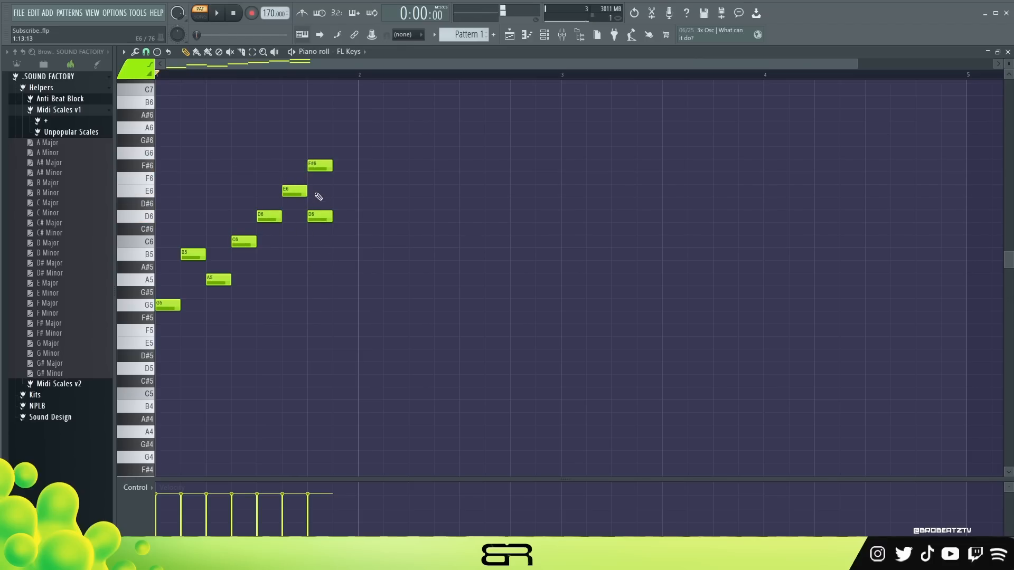
right_click(320, 217)
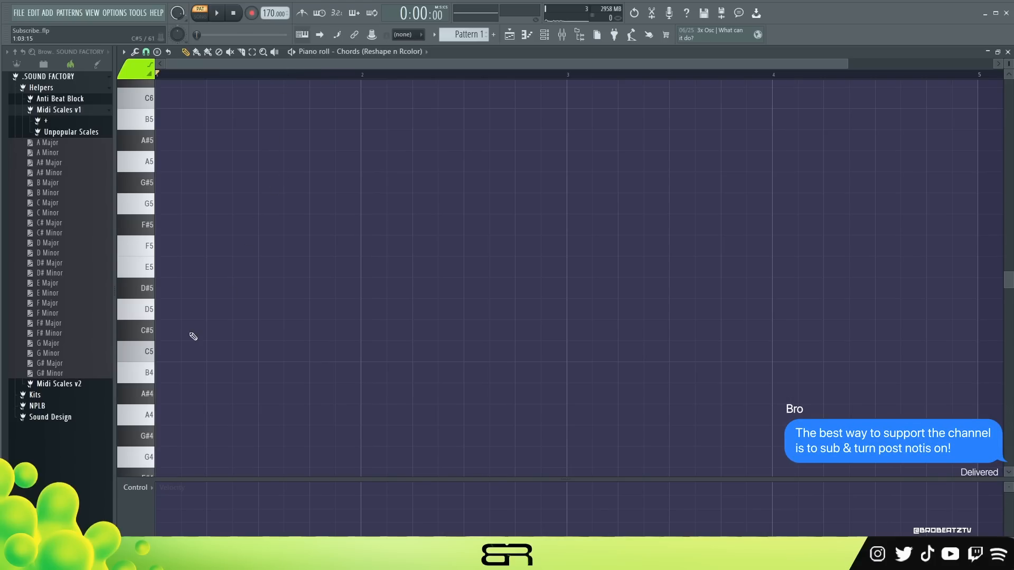
Load the D# Major scale guide into the empty Chords piano roll and collapse the SOUND FACTORY folder.
key(ctrl)
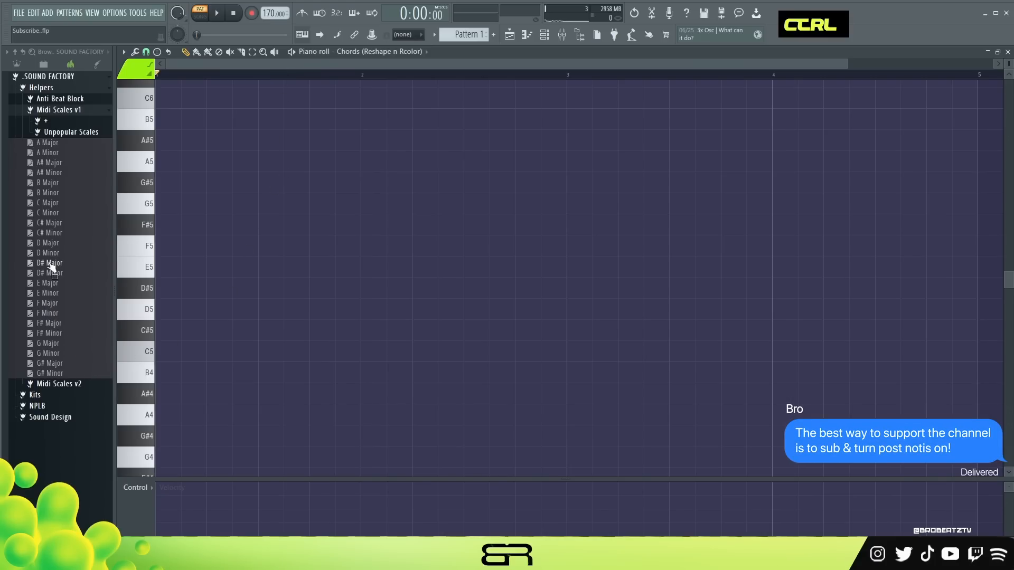
ctrl+click(51, 264)
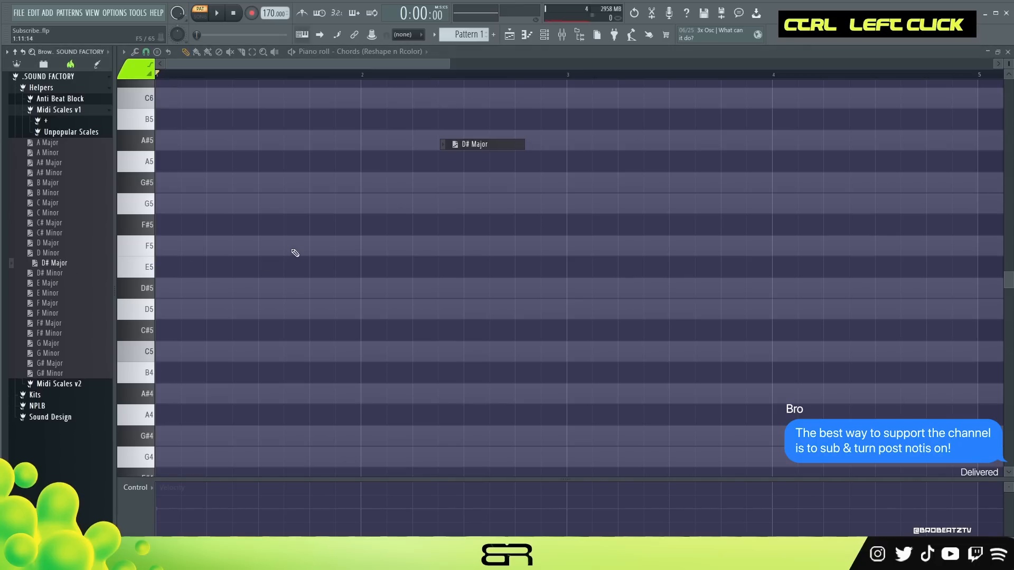
click(69, 77)
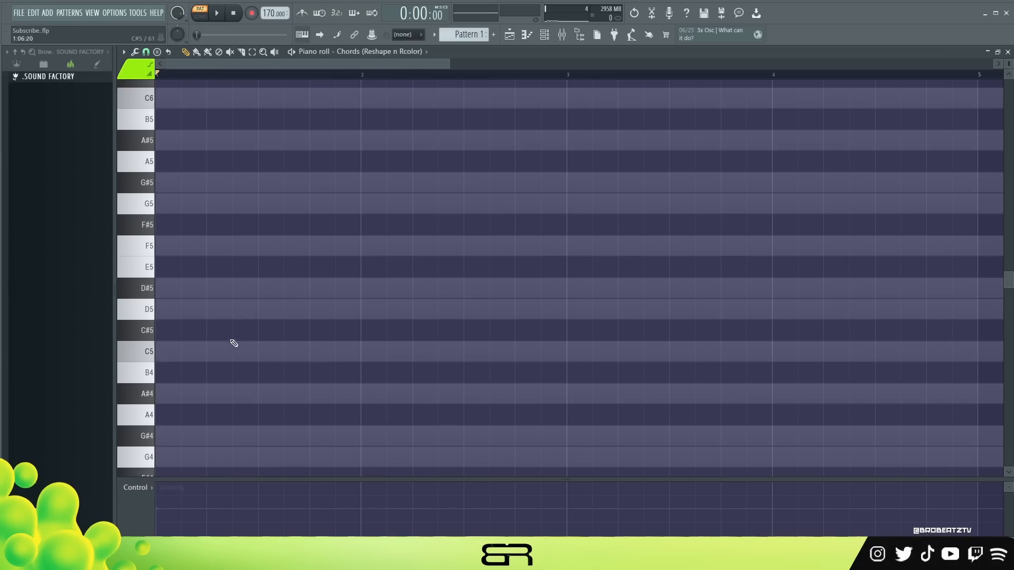
Place D#5 and G5 at the start of bar 1 and copy the pair to the starts of bars 2 and 3.
click(186, 289)
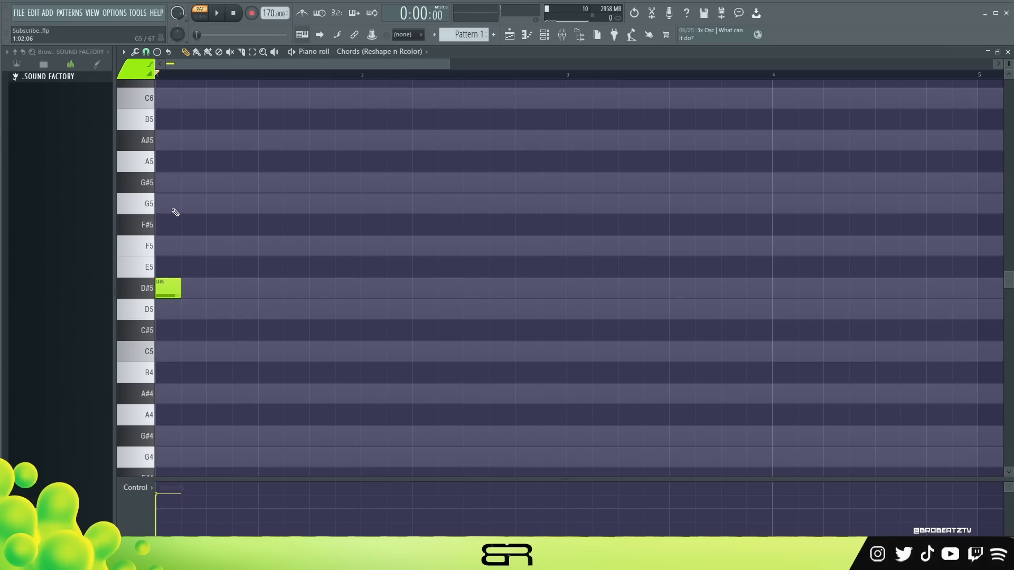
click(172, 208)
drag(196, 185, 578, 302)
right_click(553, 318)
Add A#5 to the chords in bars 2 and 3, and copy the full chord to the start of bar 4.
click(357, 138)
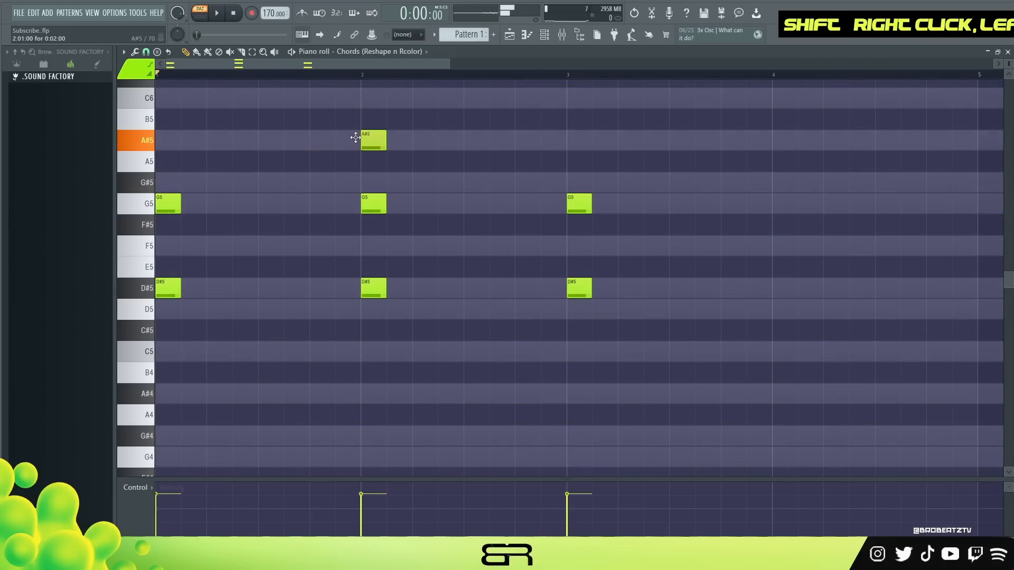
click(577, 139)
drag(580, 109, 786, 297)
right_click(753, 333)
Lower the bar 3 chord to C5, D#5 and G5, and the bar 4 chord to A#4, D5 and F5.
drag(214, 319, 573, 351)
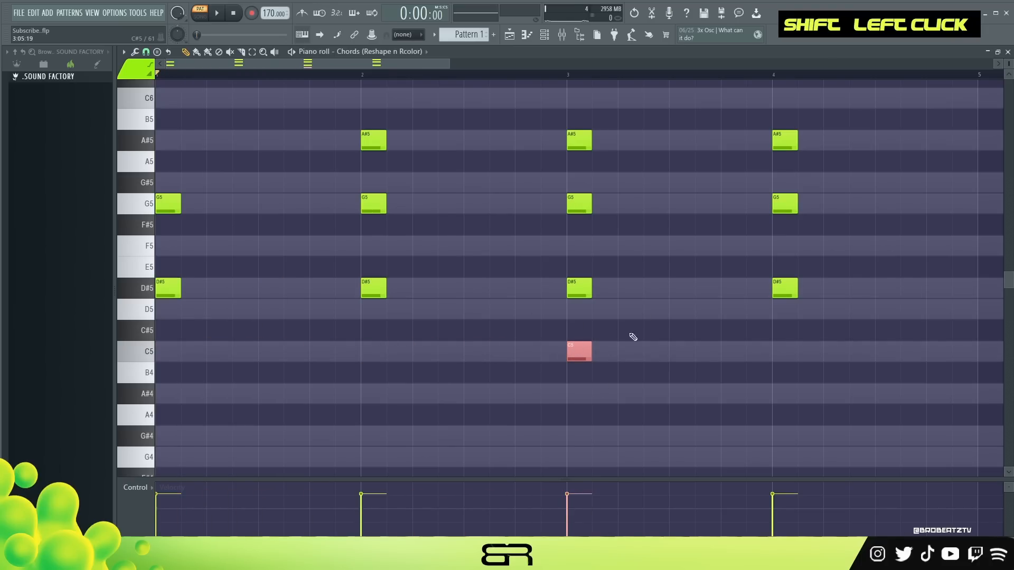
right_click(586, 343)
ctrl+drag(586, 122, 574, 360)
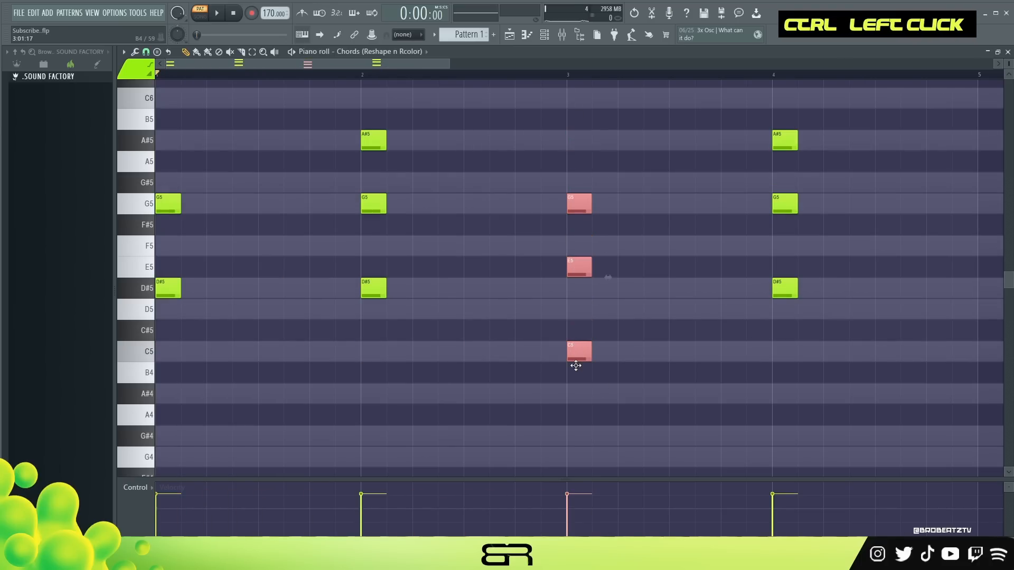
right_click(586, 280)
drag(581, 268, 577, 287)
ctrl+drag(760, 113, 779, 408)
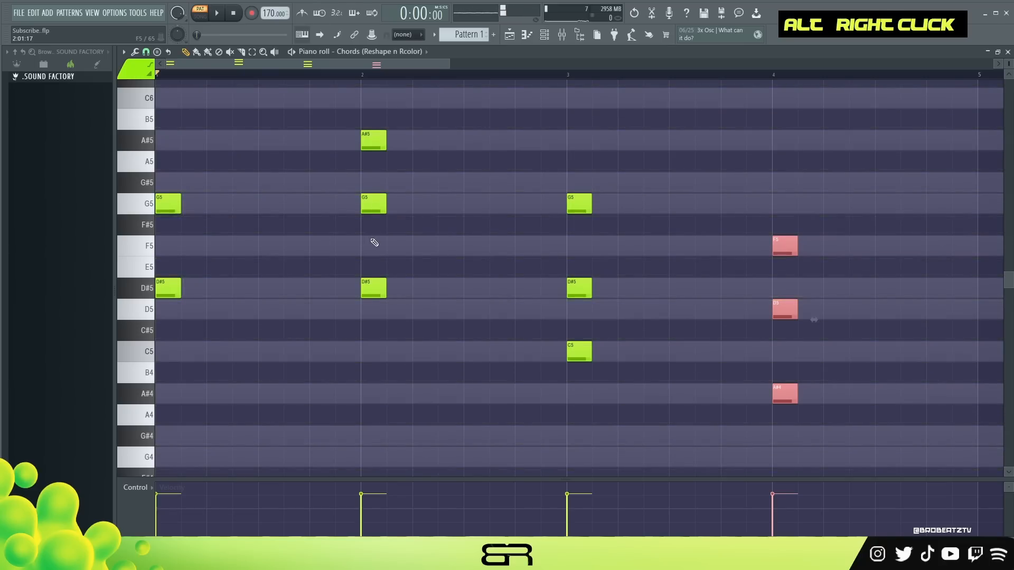
ctrl+click(782, 331)
drag(657, 282, 389, 199)
ctrl+click(450, 202)
drag(430, 119, 372, 208)
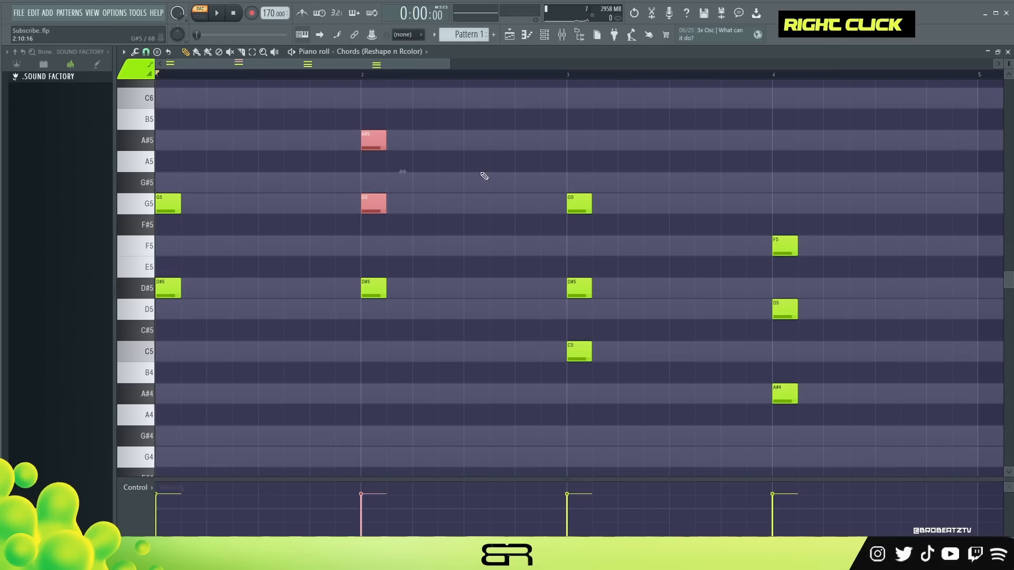
right_click(463, 201)
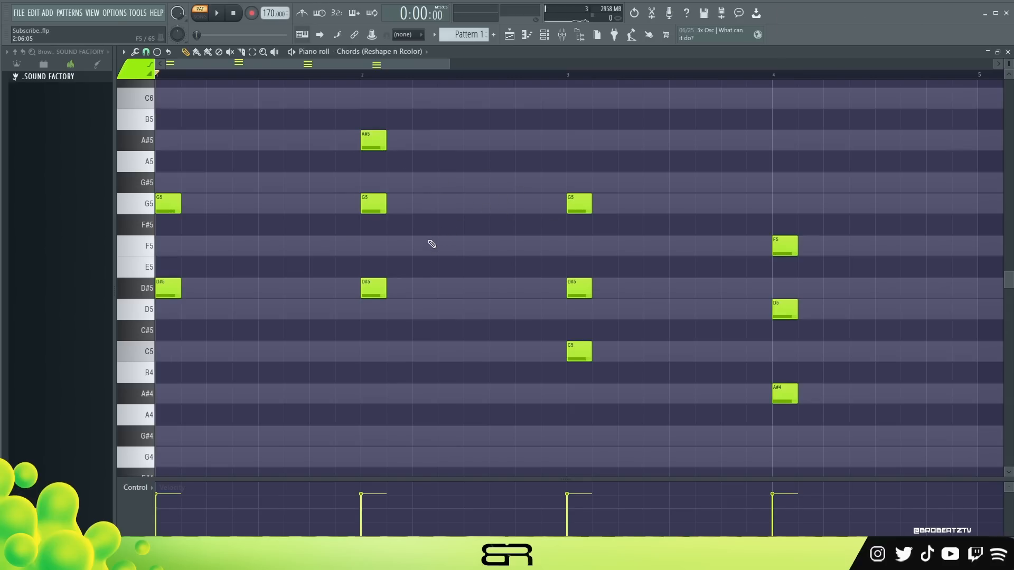
Choose note colour 5 and add G#5 and F5 just after the bar 2 chord, plus C6 above it.
click(141, 70)
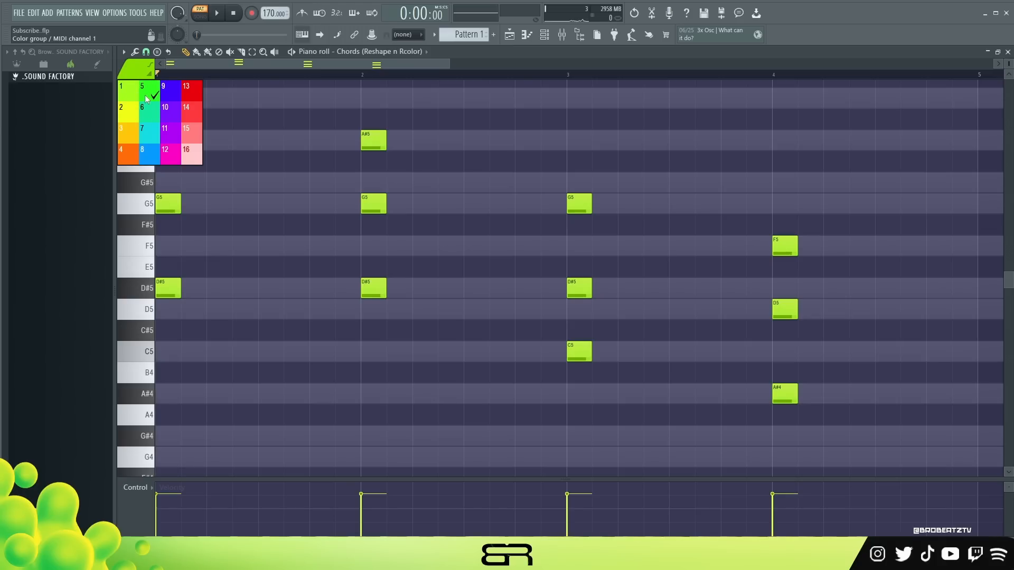
click(145, 96)
click(392, 181)
click(391, 246)
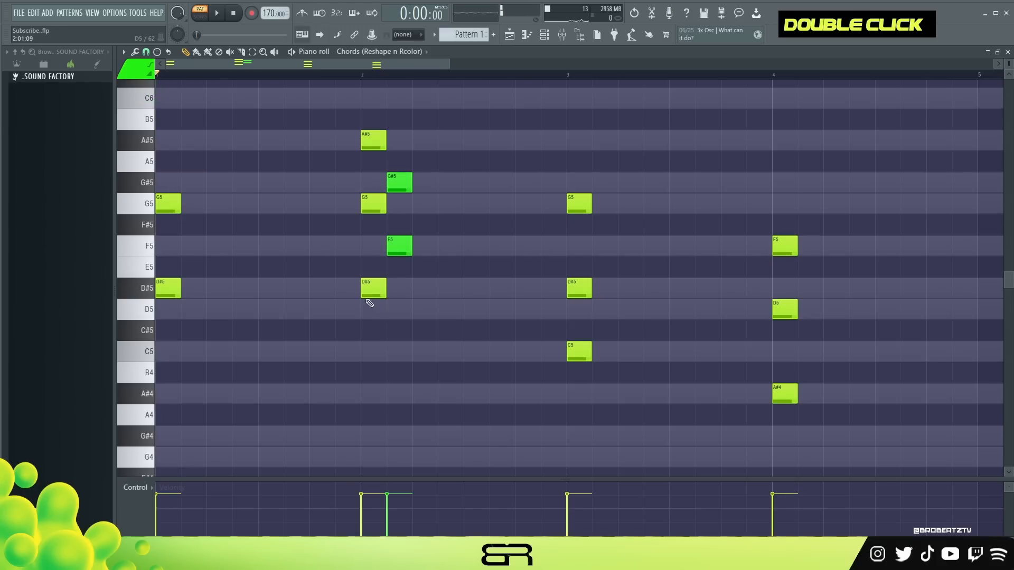
click(364, 312)
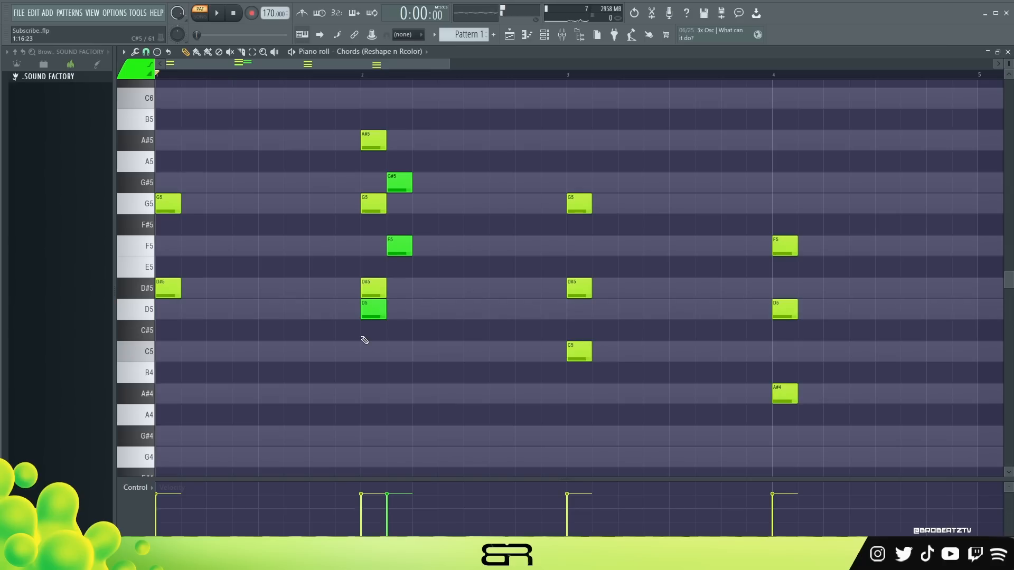
right_click(371, 311)
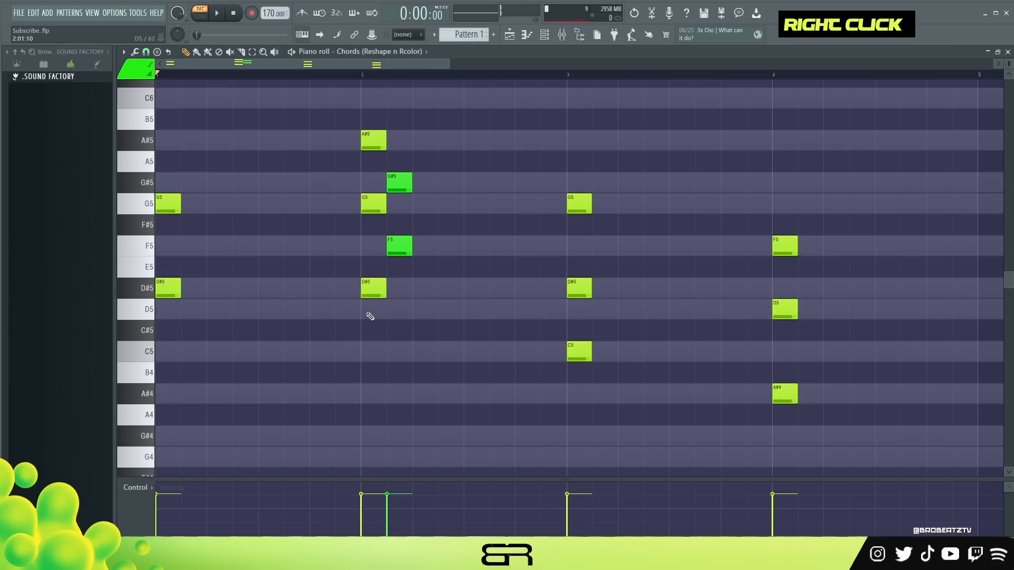
click(372, 98)
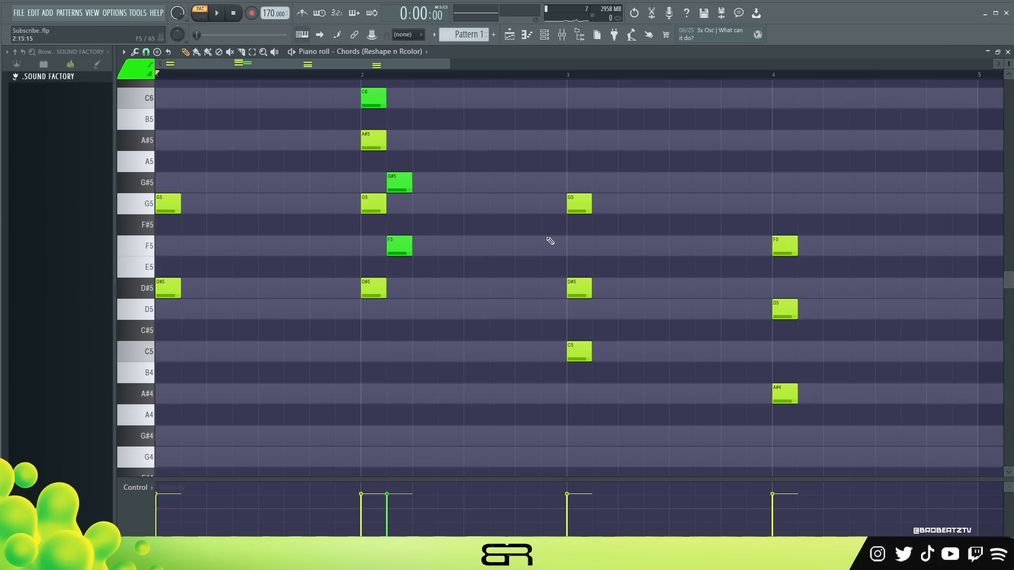
Try the bar 2 C6 note an octave lower and return it to C6.
scroll(832, 272, up, 2)
ctrl+click(367, 147)
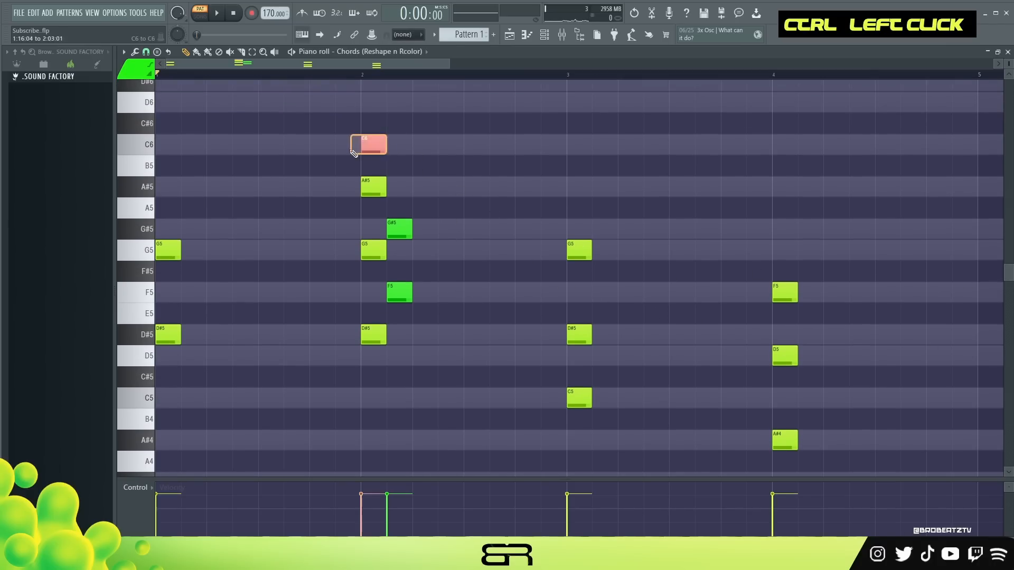
key(ctrl+Down)
key(ctrl+Up)
key(ctrl+Down)
alt+right_click(374, 178)
key(ctrl+Up)
Try the bar 2 A#5 note an octave lower at A#4 and return it to A#5.
ctrl+click(378, 187)
key(ctrl+Down)
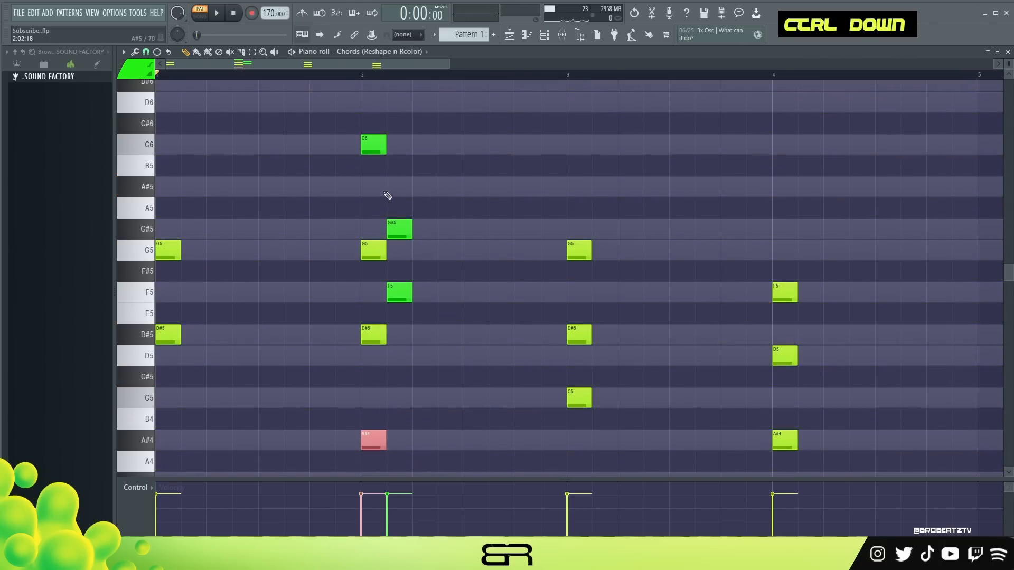
scroll(382, 193, down, 3)
scroll(382, 193, up, 3)
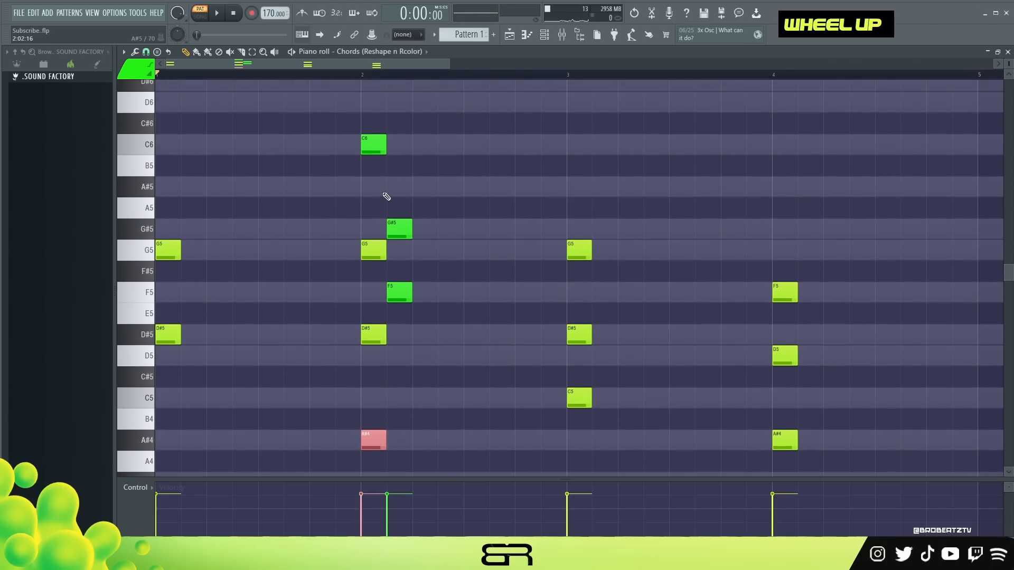
alt+right_click(373, 227)
key(ctrl+Up)
Delete the three green notes G#5, F5 and C6 around the bar 2 chord.
right_click(400, 229)
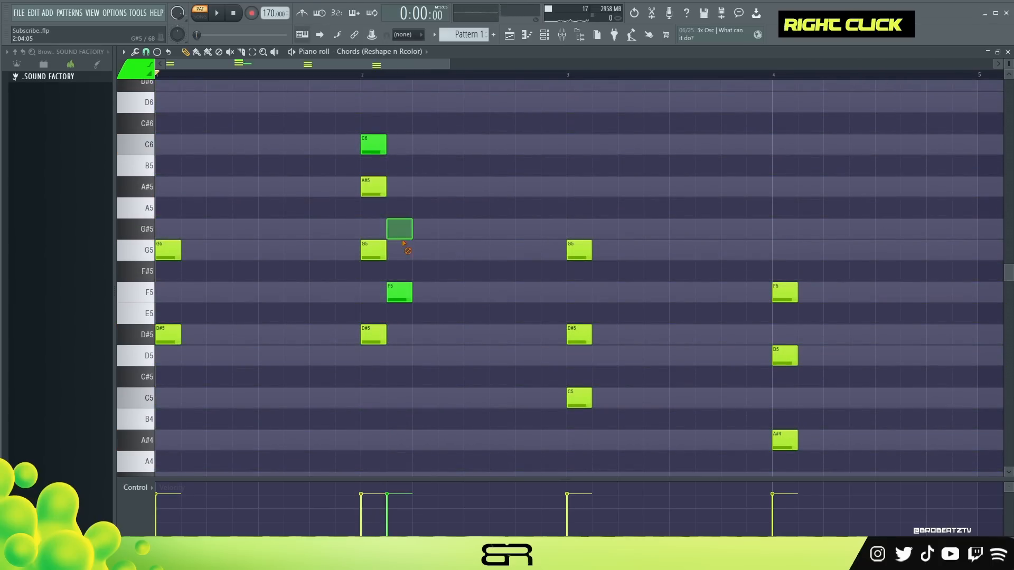
right_click(400, 292)
right_click(388, 153)
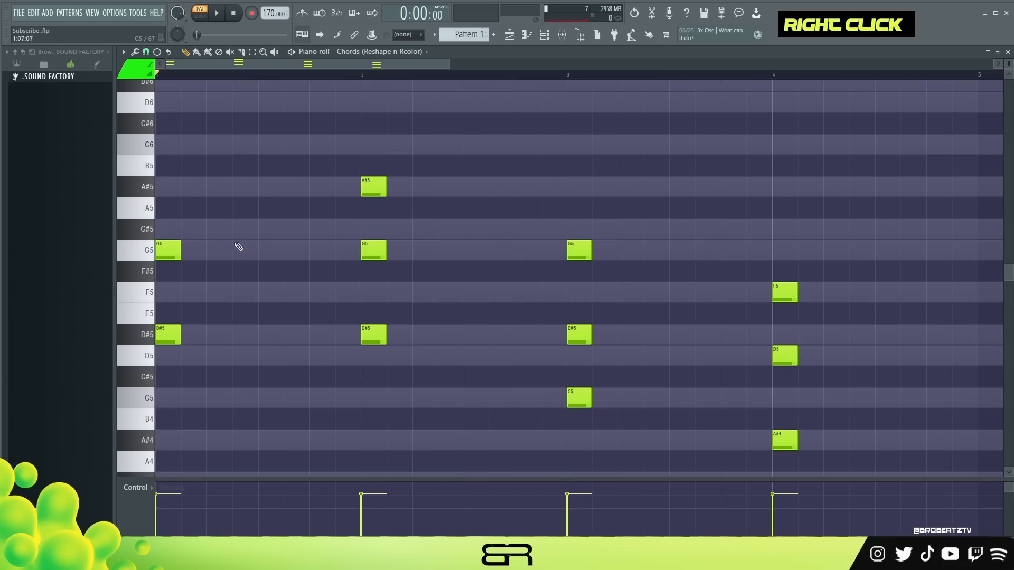
Choose note colour 6, add a G#5 to the bar 1 chord and lower it an octave to G#4.
click(136, 69)
click(150, 117)
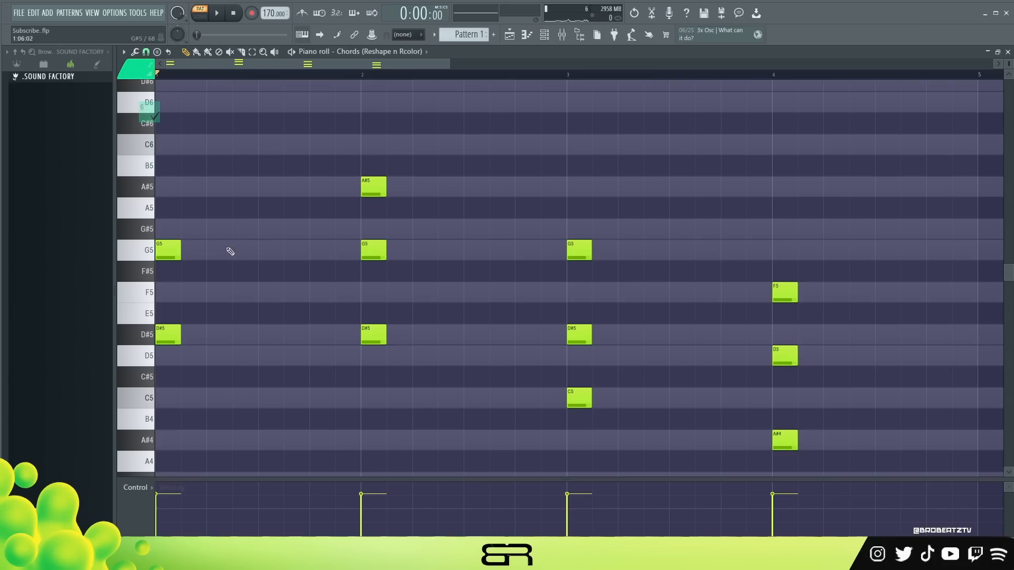
click(168, 229)
ctrl+click(168, 228)
key(ctrl+Down)
scroll(196, 236, down, 1)
alt+right_click(161, 227)
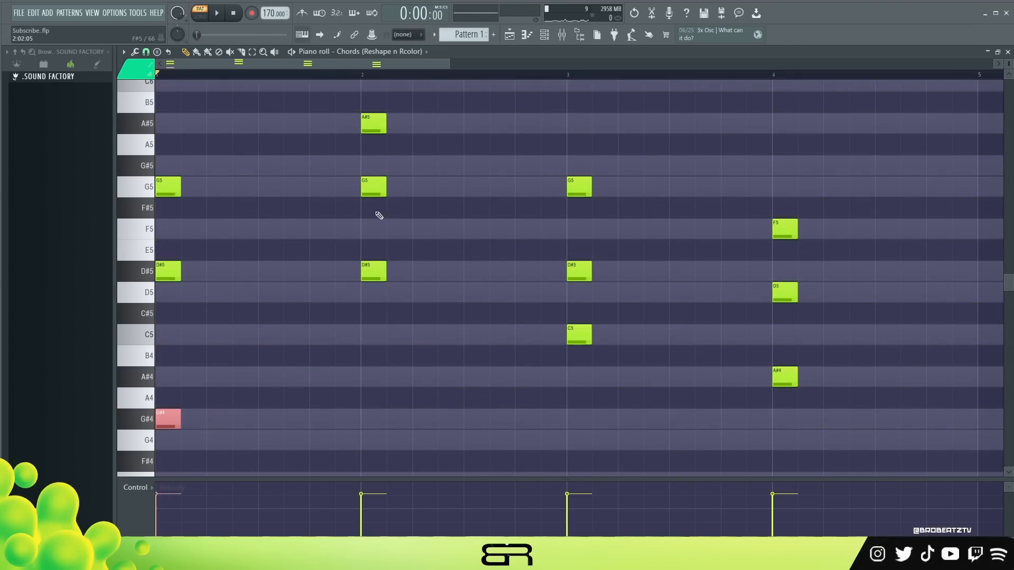
Add F5 to the bar 2 chord and lower its A#5 and D#5 notes an octave to A#4 and D#4.
click(363, 230)
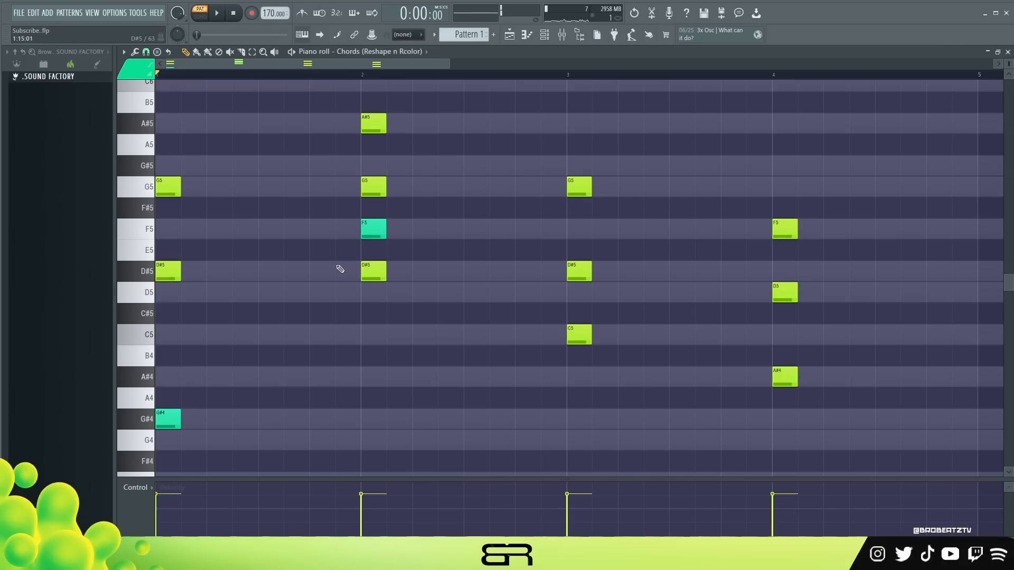
ctrl+click(369, 132)
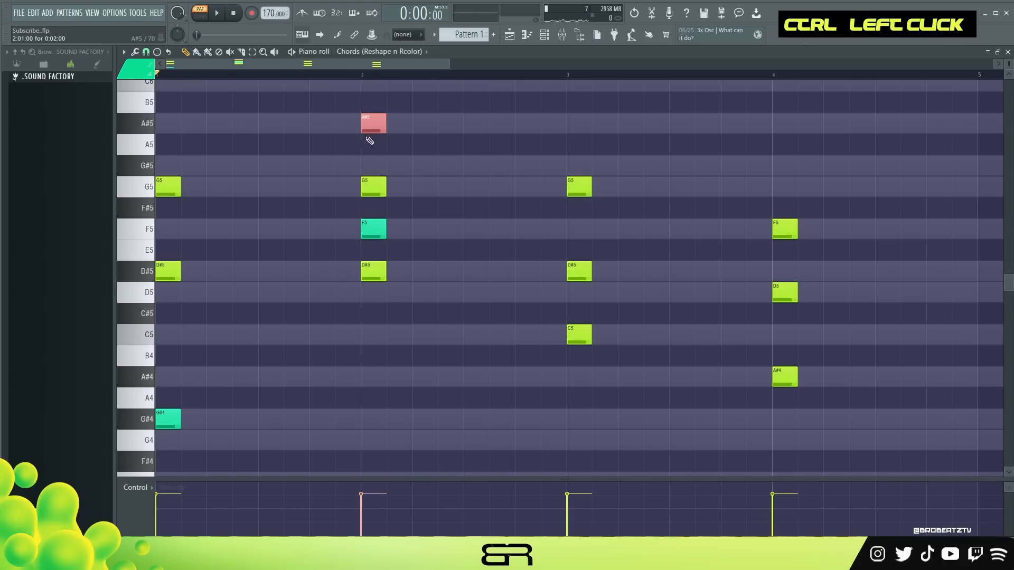
key(ctrl+Down)
key(ctrl+Up)
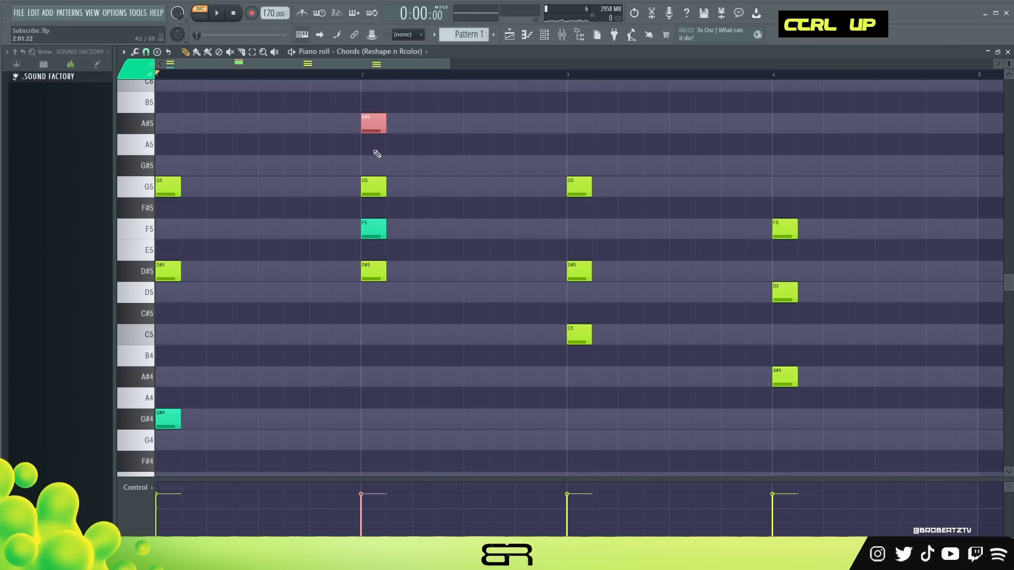
ctrl+shift+click(376, 270)
key(ctrl+Down)
scroll(424, 274, down, 1)
scroll(424, 274, down, 3)
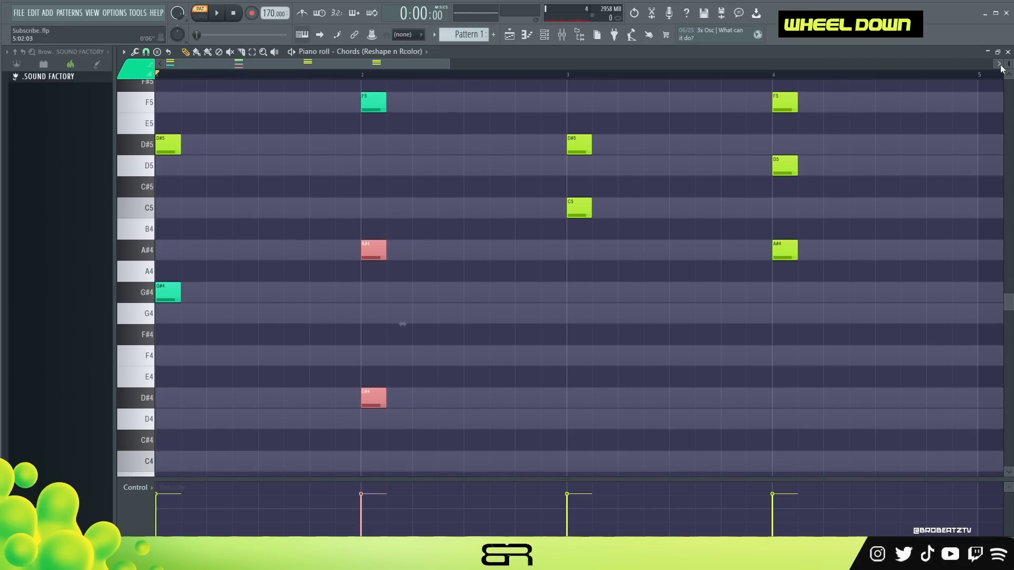
scroll(862, 165, up, 3)
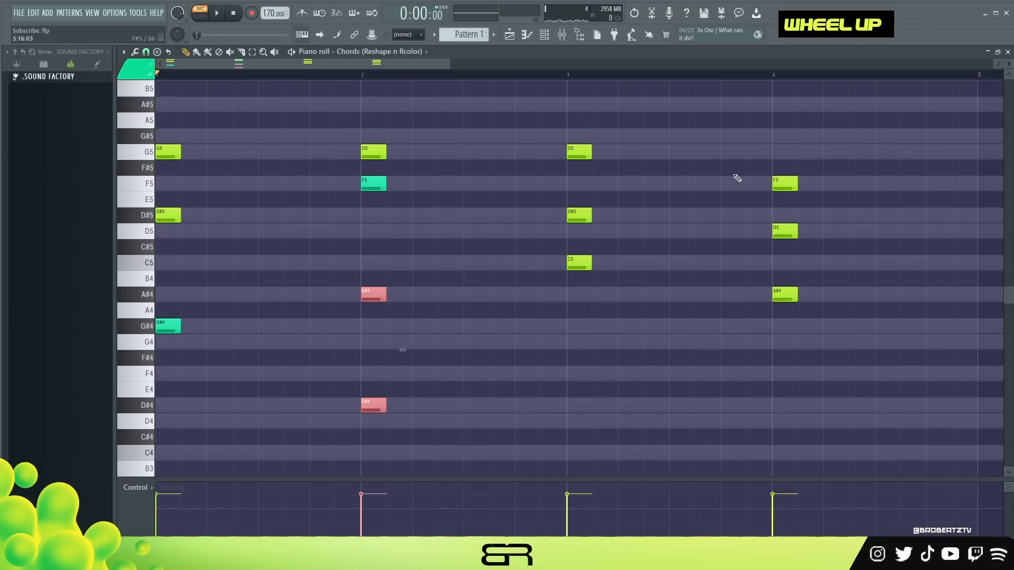
Play back the start of the progression with its revised bar 1 and bar 2 chords.
key(space)
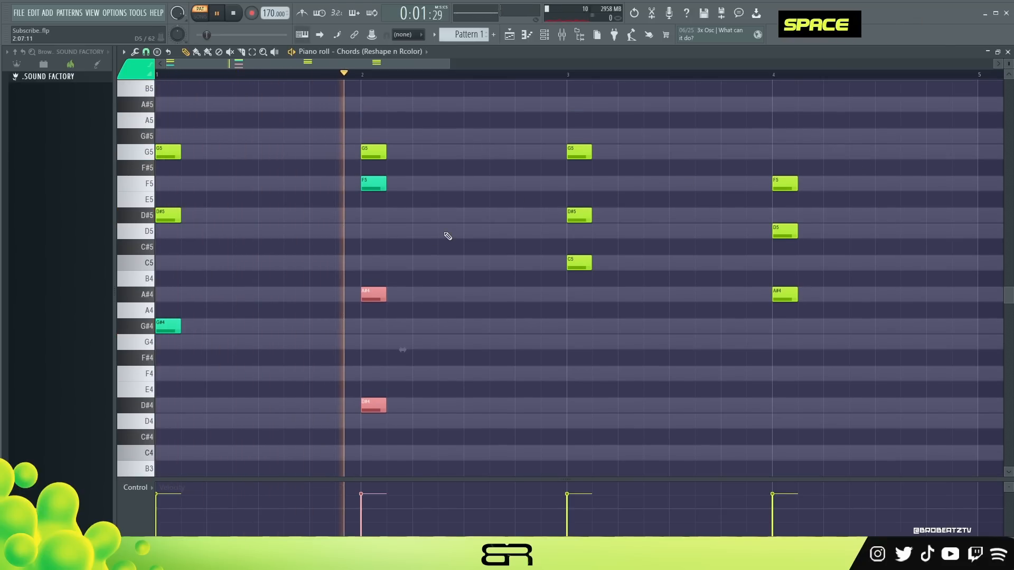
key(space)
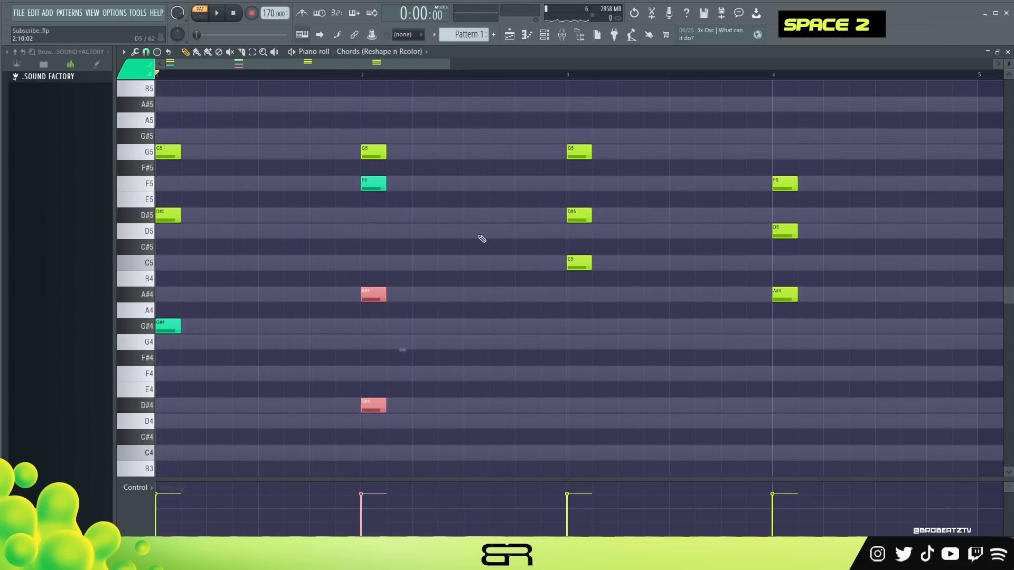
right_click(489, 303)
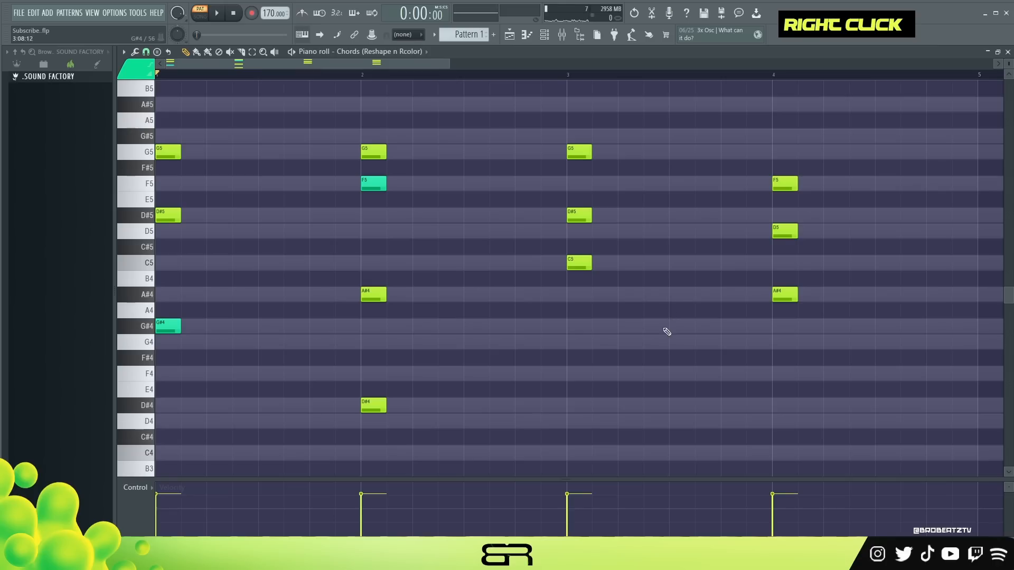
Add a G4 to the bar 3 chord, an octave below its G5, and give it the teal note colour.
mouse_move(615, 132)
mouse_down()
mouse_move(600, 168)
mouse_move(595, 154)
mouse_move(559, 154)
mouse_move(581, 158)
mouse_up()
ctrl+click(580, 154)
key(ctrl+Down)
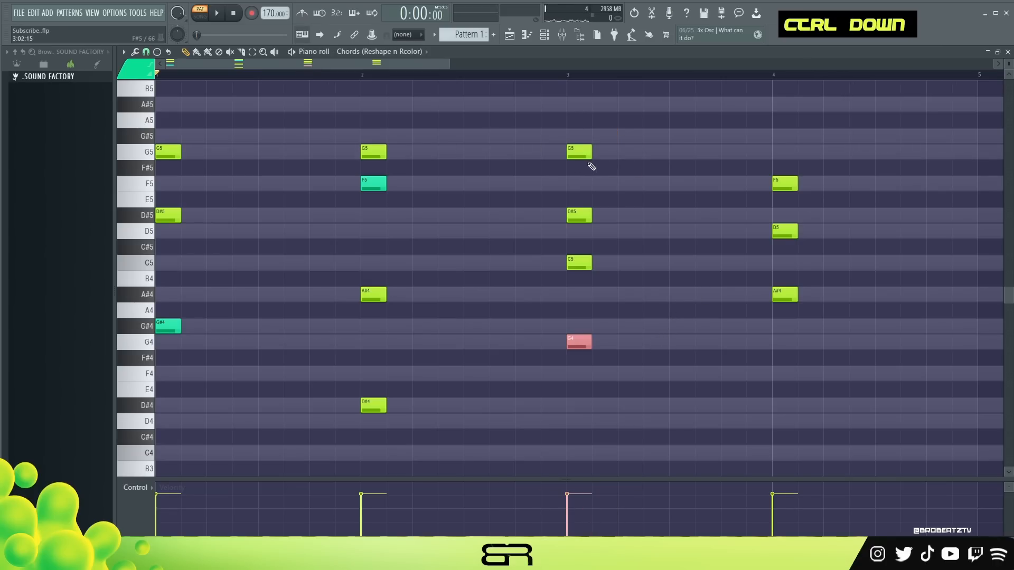
right_click(689, 222)
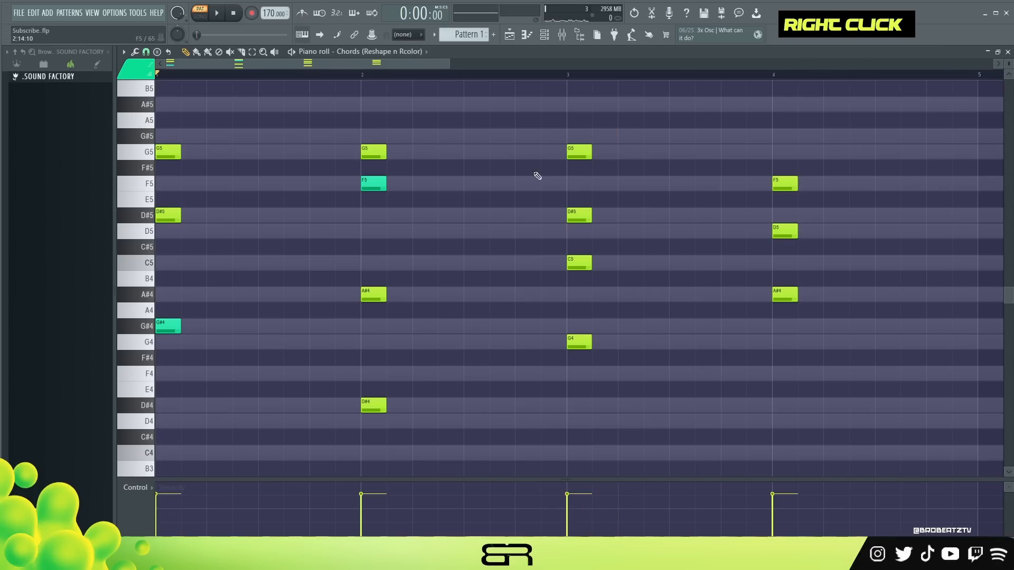
drag(552, 193, 610, 311)
right_click(570, 338)
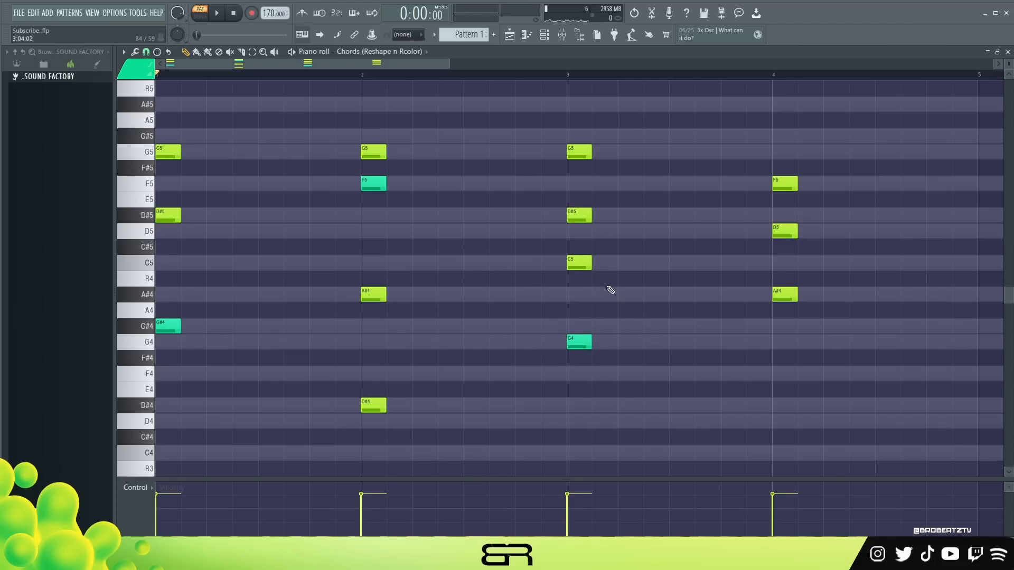
Try the bar 3 D#5 note an octave lower at D#4, play it back, and return it to D#5.
drag(593, 134, 560, 272)
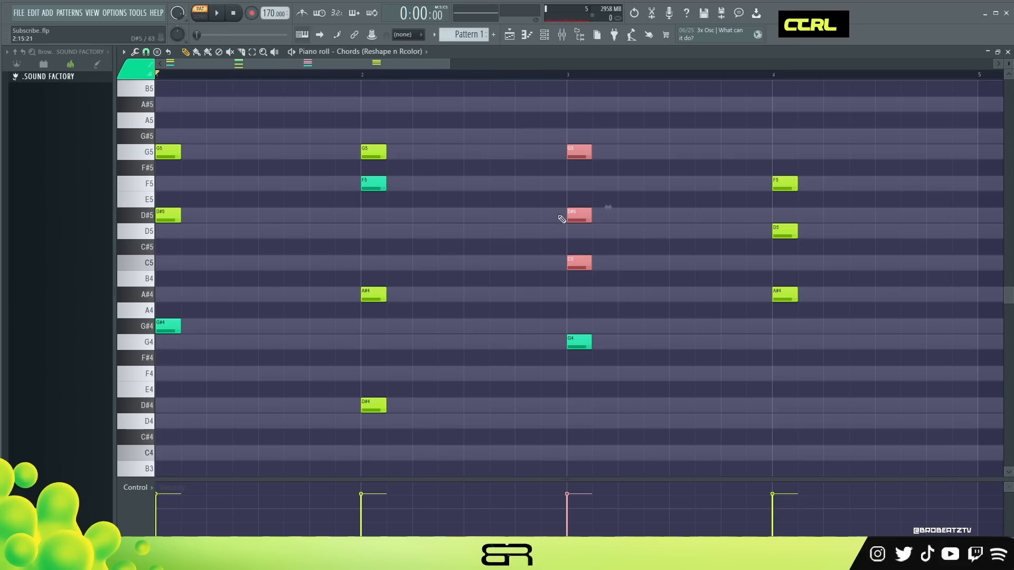
right_click(588, 258)
ctrl+click(578, 214)
key(ctrl+Down)
key(space)
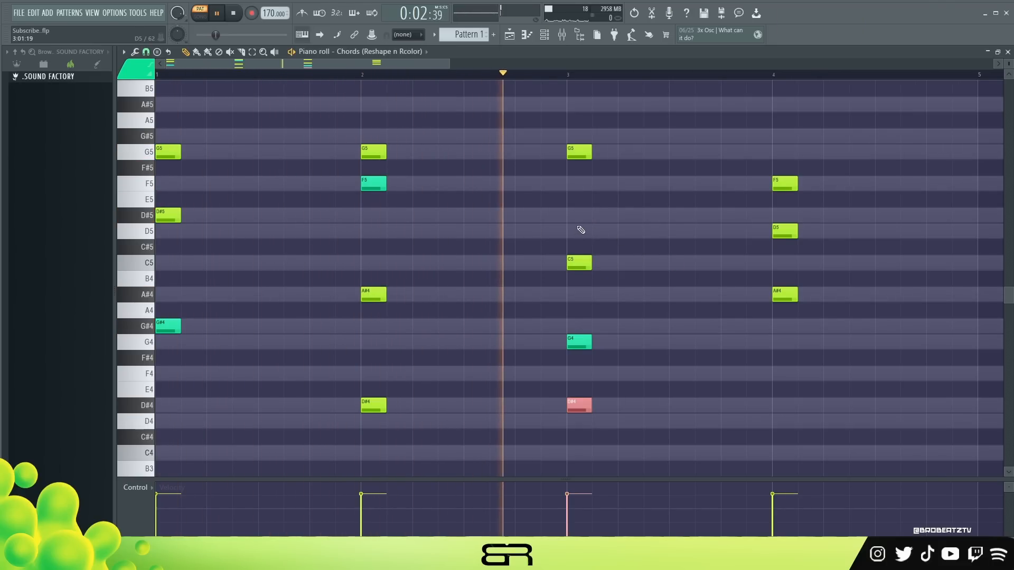
key(space)
key(ctrl+Up)
Lower the bar 3 chord's C5 an octave to C4 and play back the progression.
ctrl+click(584, 264)
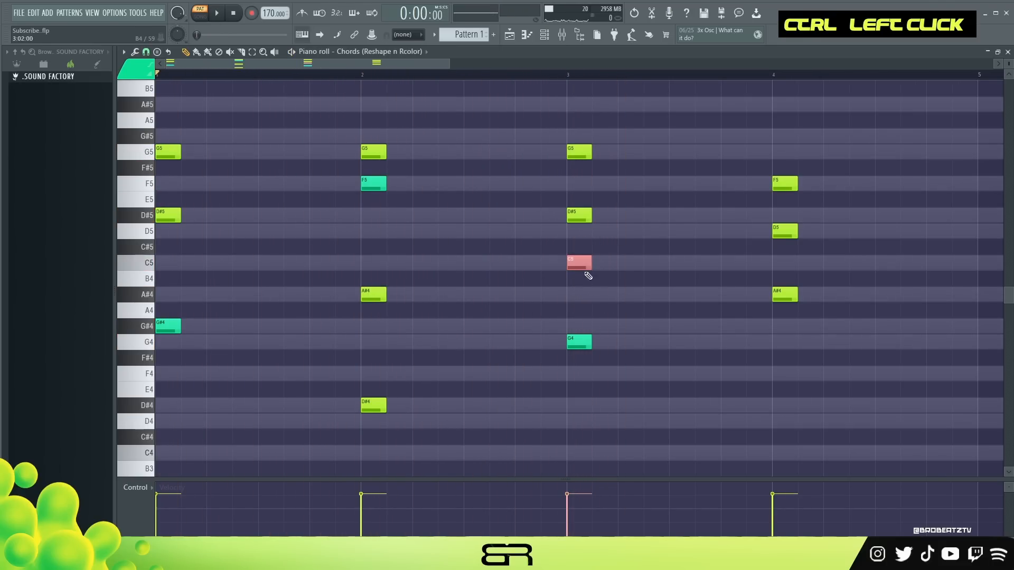
key(ctrl+Down)
key(space)
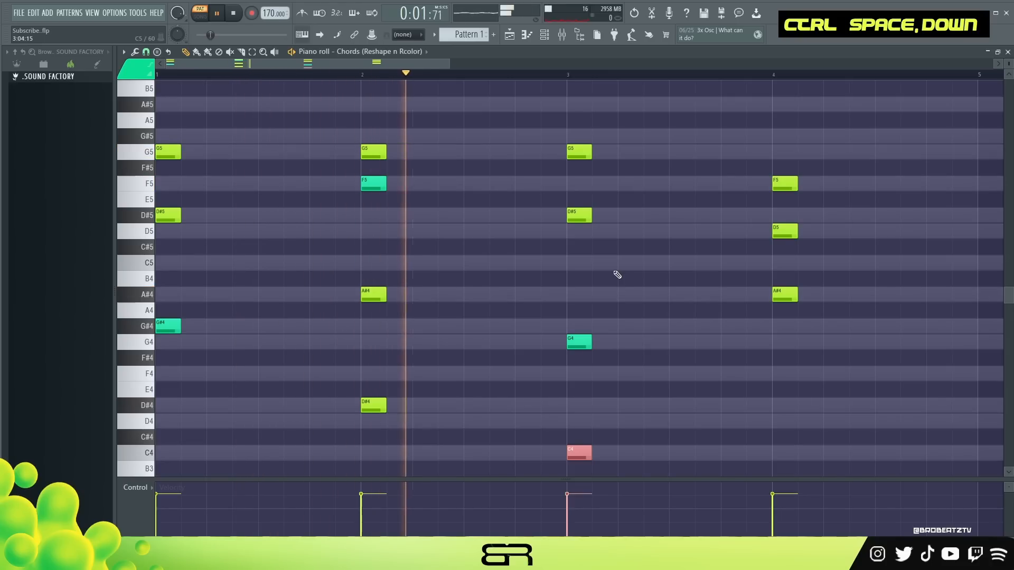
key(space)
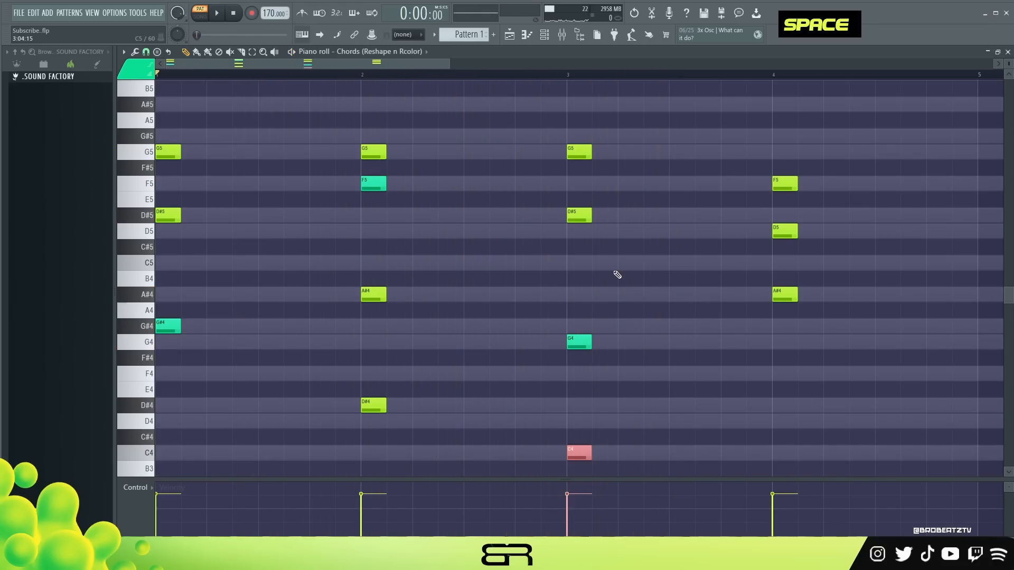
right_click(635, 283)
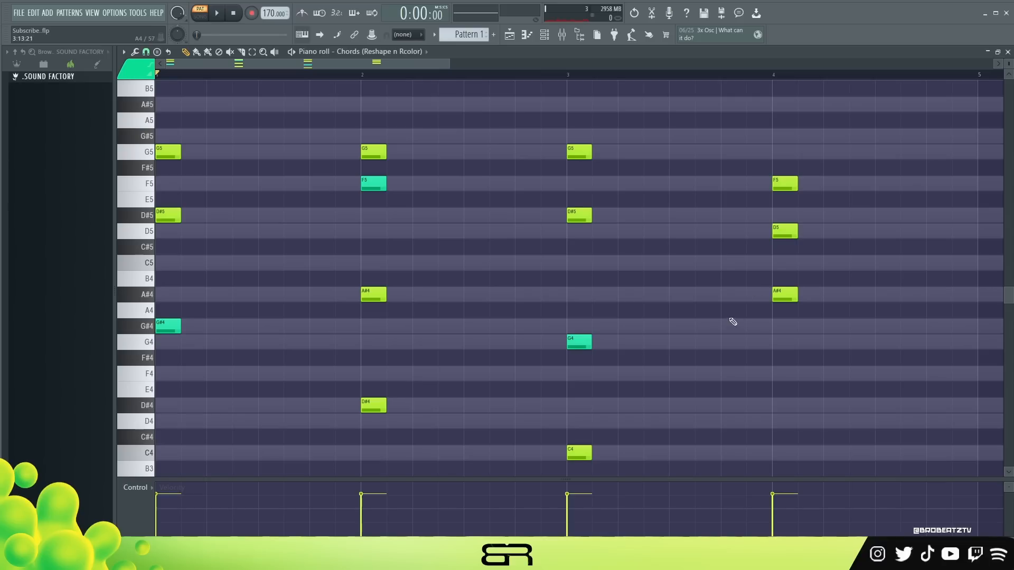
Add a teal G5 to the bar 4 chord and lower its F5 an octave to F4, checking the full progression by playback.
click(782, 152)
drag(797, 146, 157, 161)
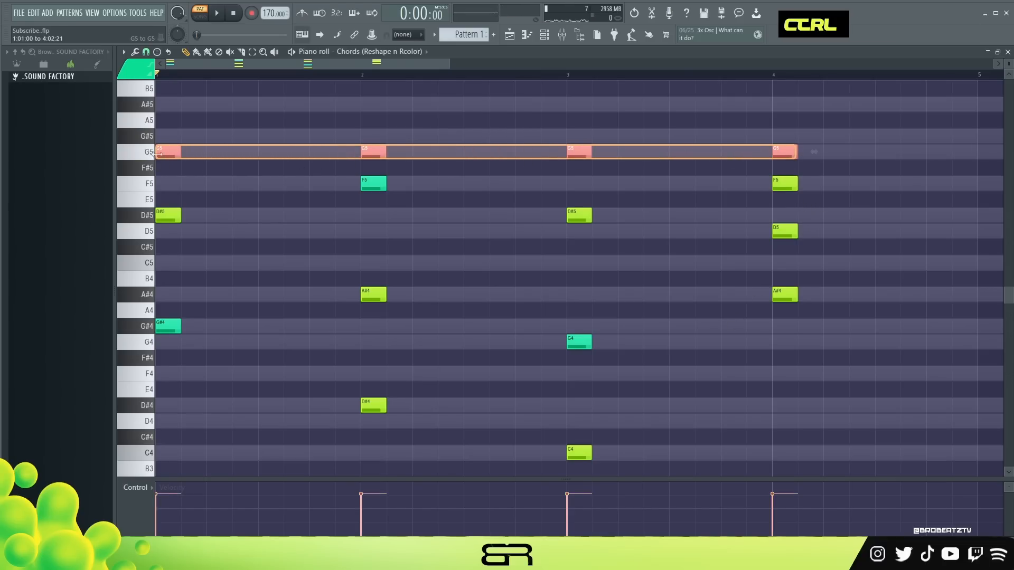
right_click(802, 125)
ctrl+click(785, 183)
key(ctrl+Down)
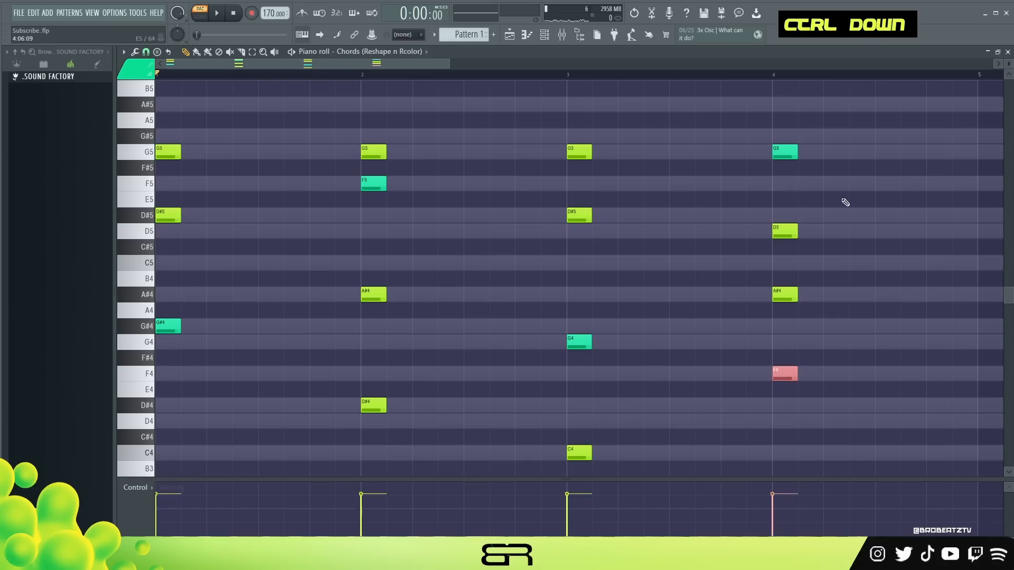
right_click(846, 255)
key(space)
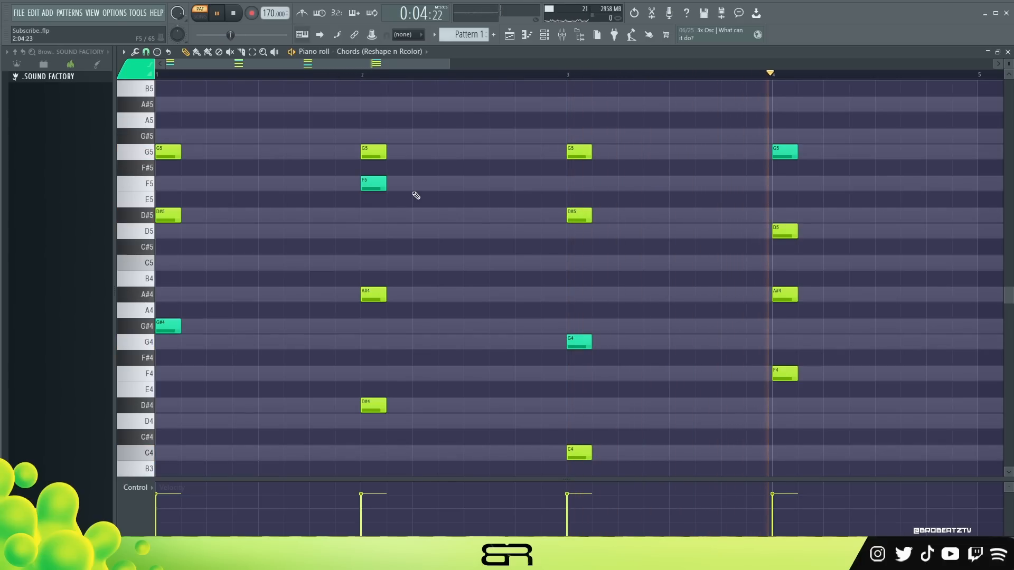
key(space)
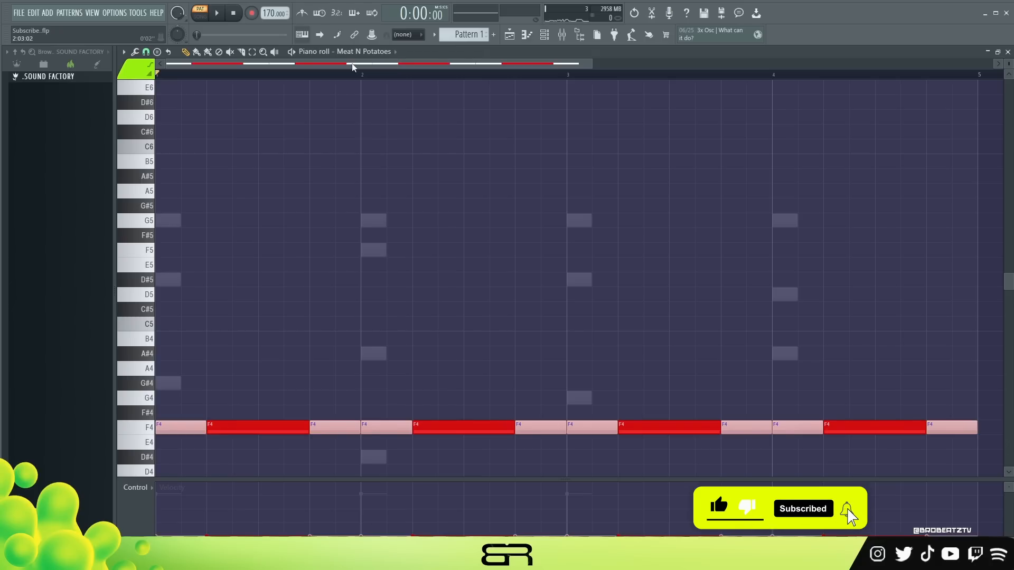
Try the long red F4 notes in bars 1 and 2 an octave higher at F5 and return them to F4.
drag(244, 377, 262, 448)
drag(439, 411, 448, 446)
key(ctrl+Up)
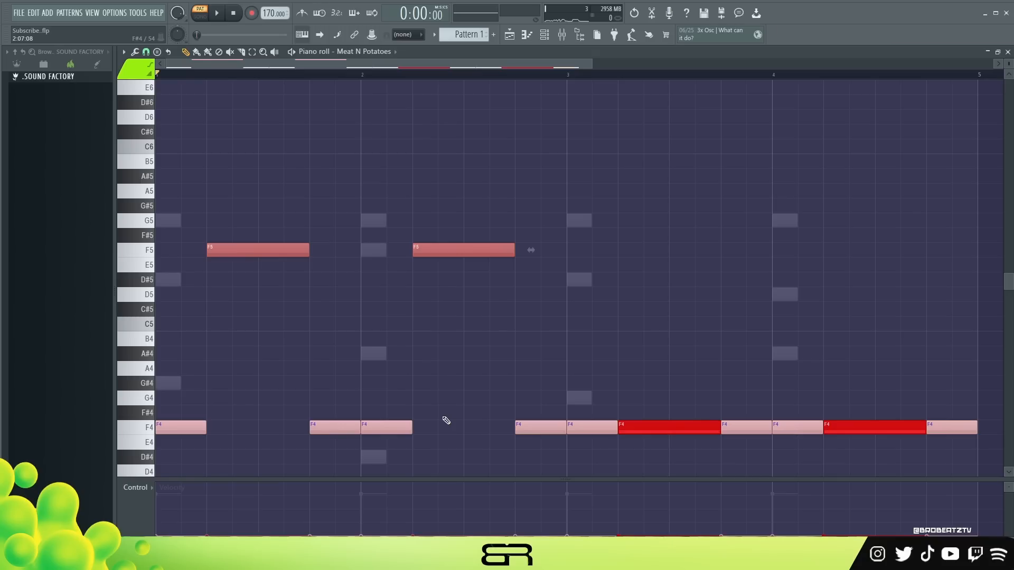
key(ctrl+Down)
right_click(329, 394)
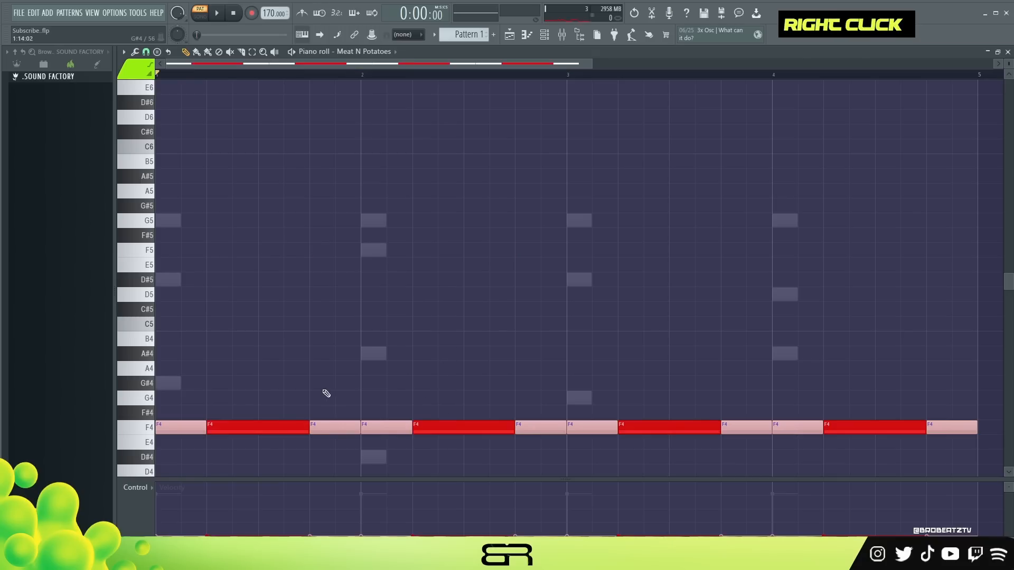
drag(232, 411, 244, 440)
drag(429, 417, 448, 438)
right_click(448, 439)
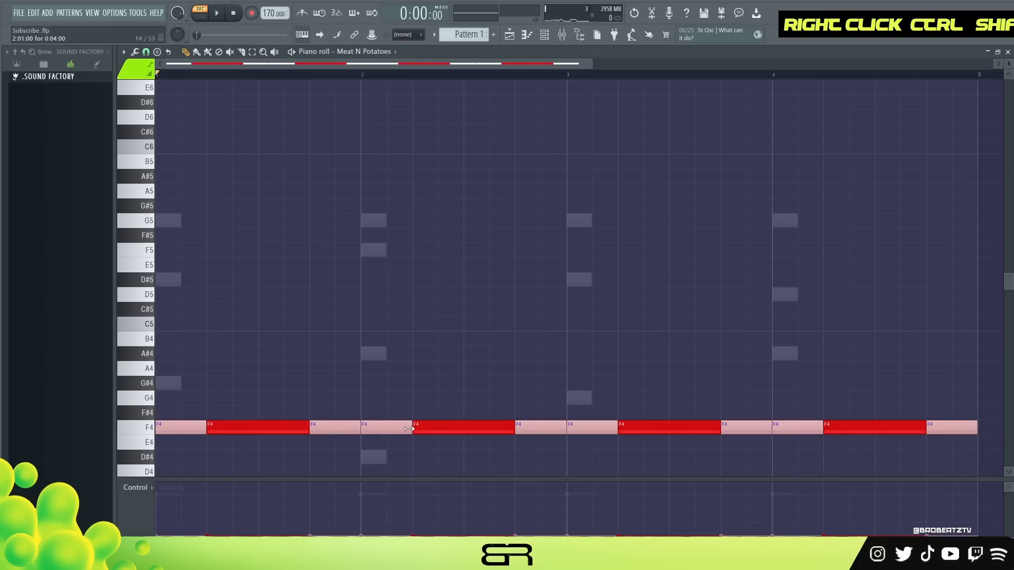
drag(432, 395, 475, 448)
drag(640, 400, 656, 442)
right_click(654, 441)
drag(179, 406, 170, 433)
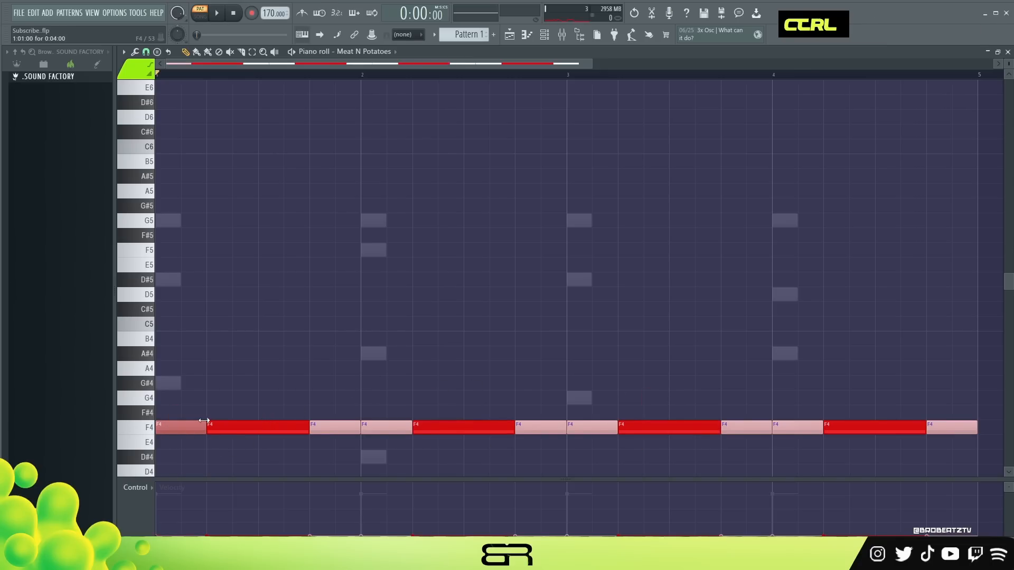
key(ctrl+Down)
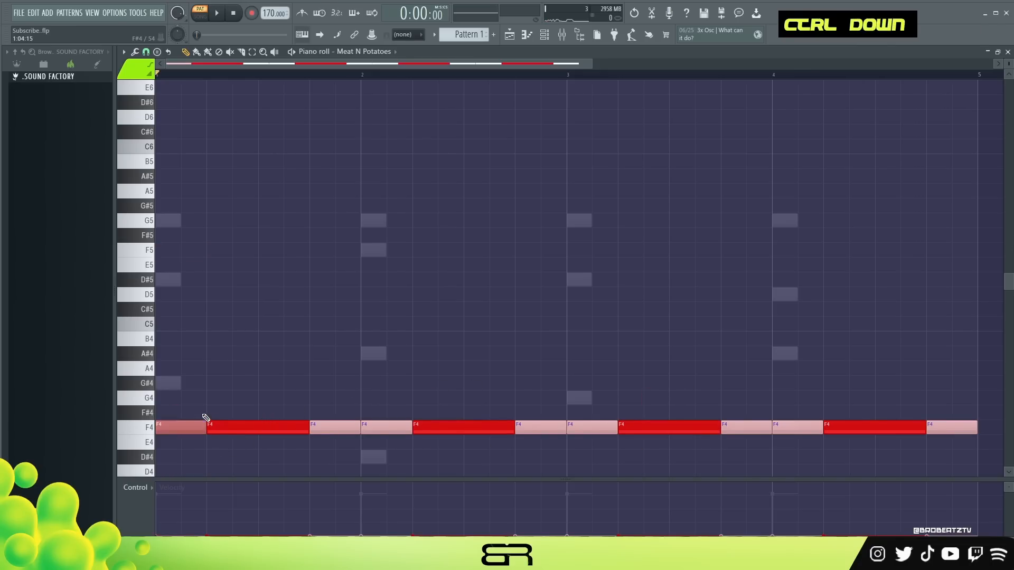
right_click(206, 350)
Start the bar 1 melody with short G5 and A#5 notes in beat 1 and a long C6 from beat 2.
click(173, 224)
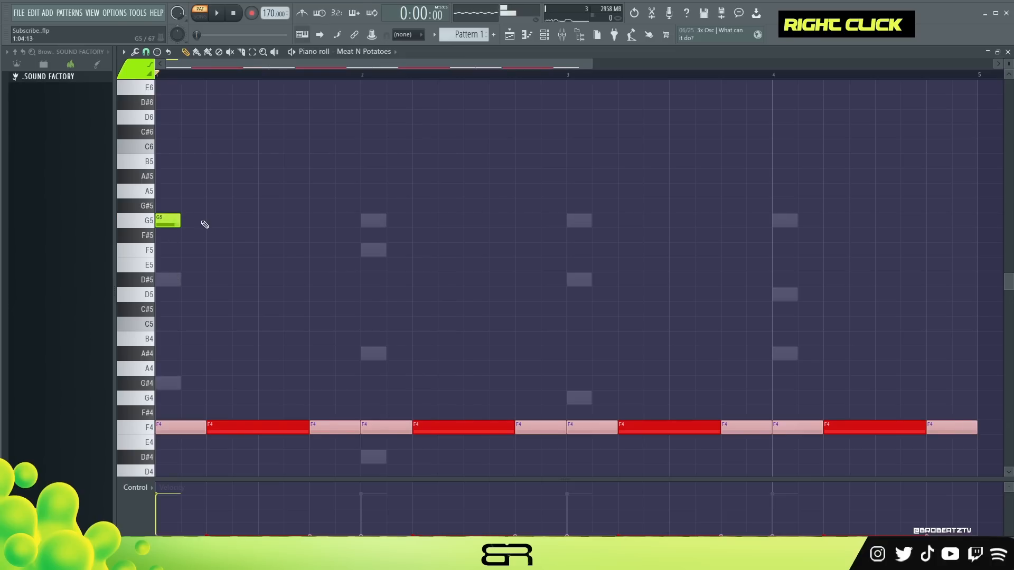
drag(181, 219, 174, 219)
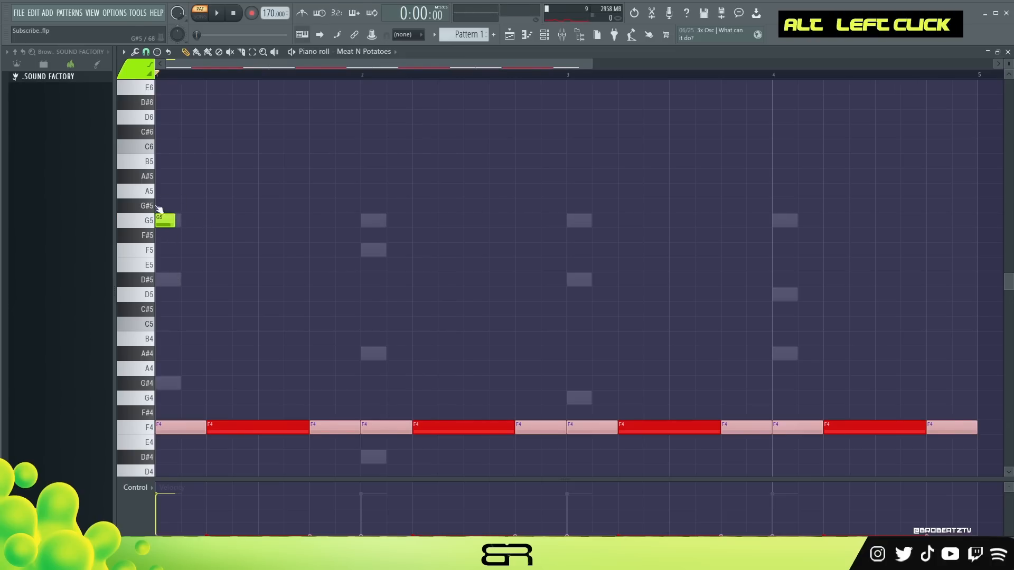
click(185, 176)
click(215, 147)
drag(227, 148, 288, 159)
Highlight the two short opening notes and the long C6, and play back the bar 1 phrase.
drag(204, 173, 159, 237)
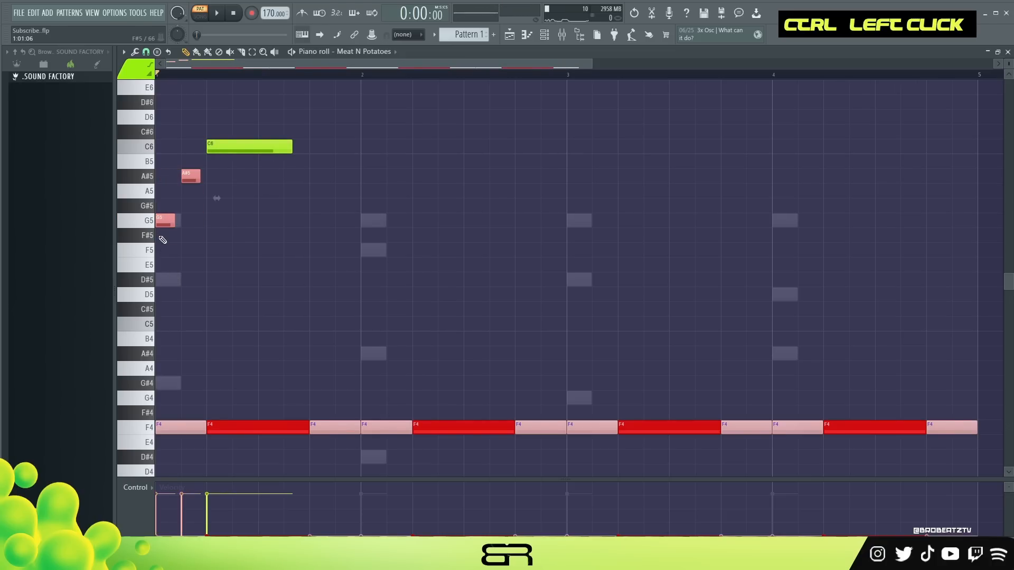
drag(211, 124, 248, 174)
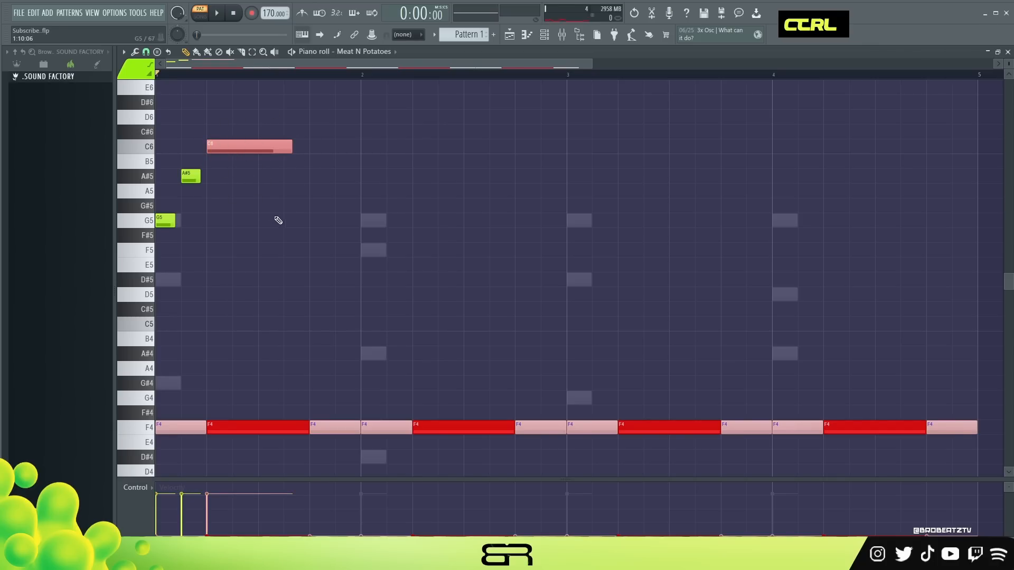
right_click(276, 206)
key(space)
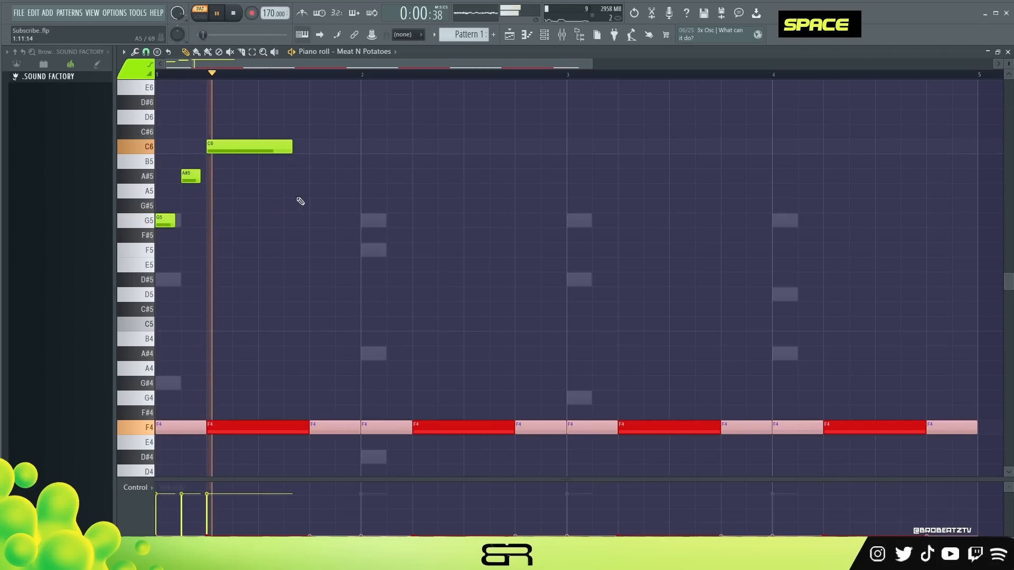
key(space)
Complete the bar 1 phrase with short D6 and C6 notes in beat 3 and a G5 on beat 4, shortening the long C6.
click(259, 123)
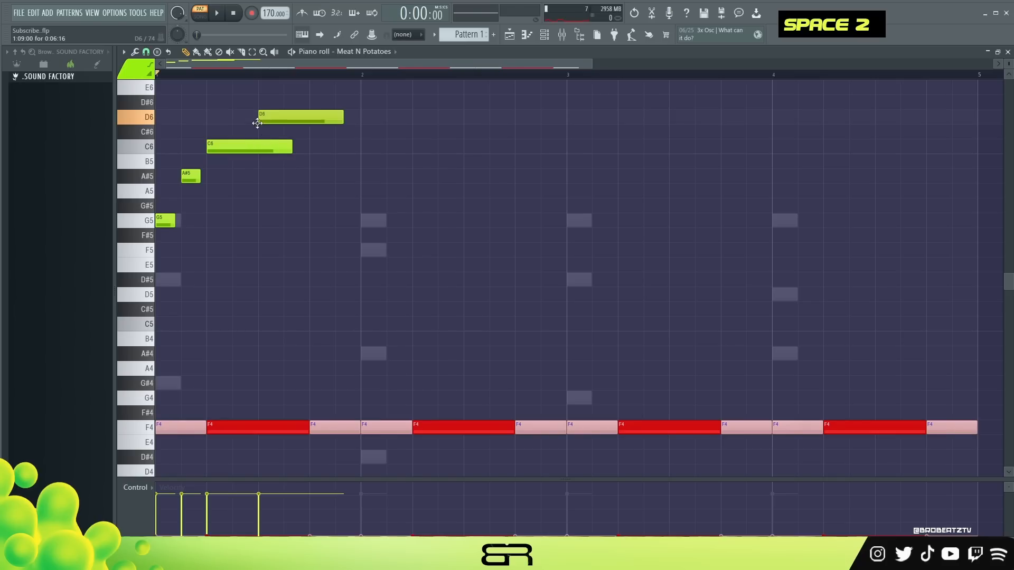
drag(339, 119, 264, 149)
key(ctrl+z)
click(286, 151)
drag(166, 221, 307, 223)
right_click(334, 244)
drag(344, 149, 308, 151)
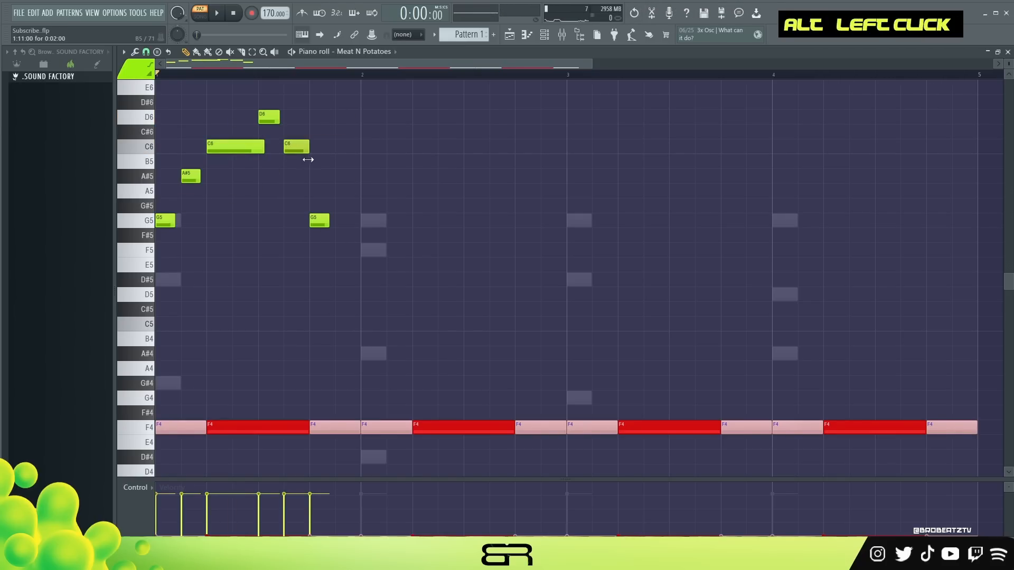
Play back the completed bar 1 phrase and highlight its C6, D6 and C6 notes over the long red section.
key(space)
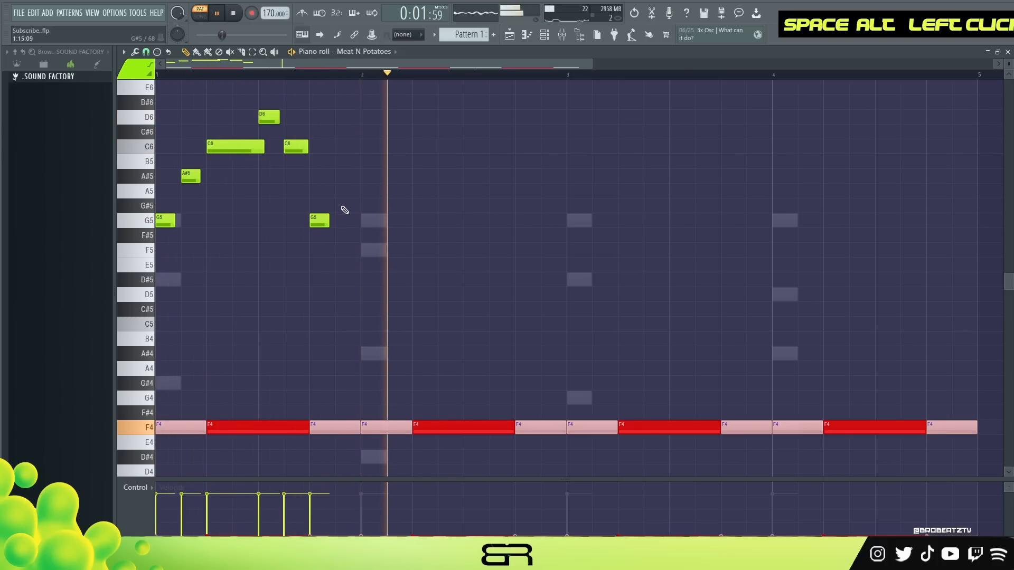
key(space)
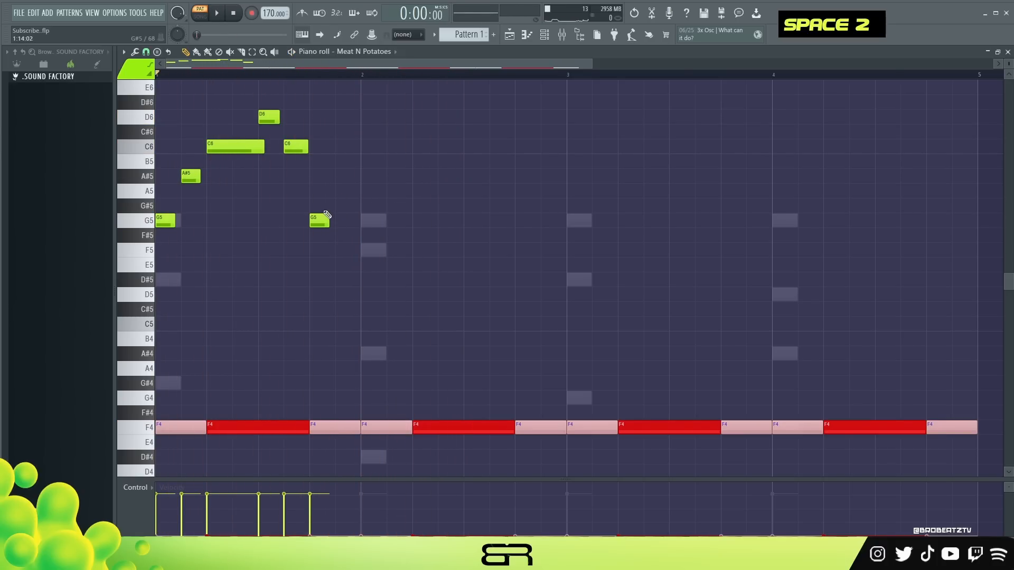
drag(205, 81, 297, 226)
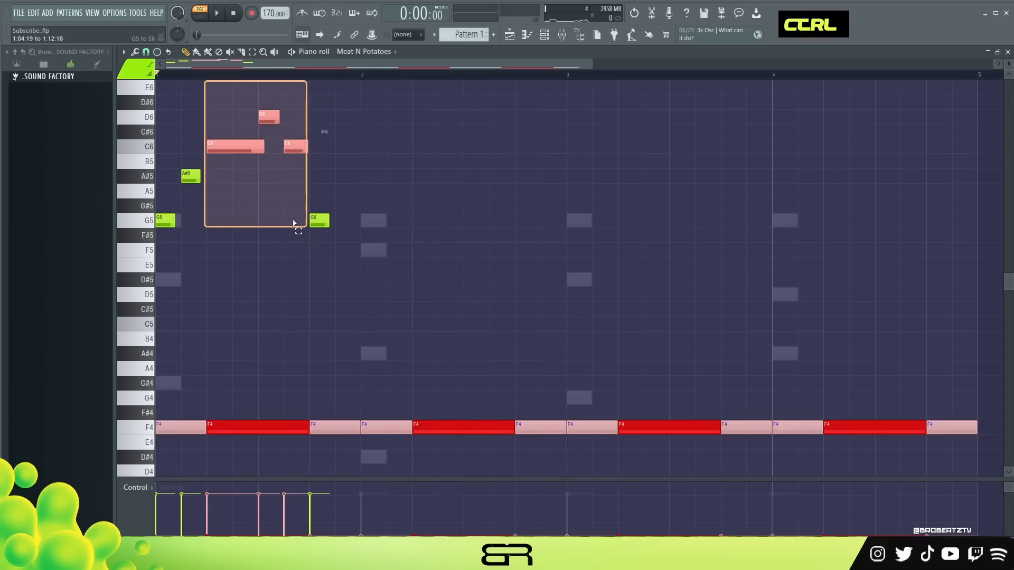
ctrl+click(376, 240)
drag(232, 108, 302, 183)
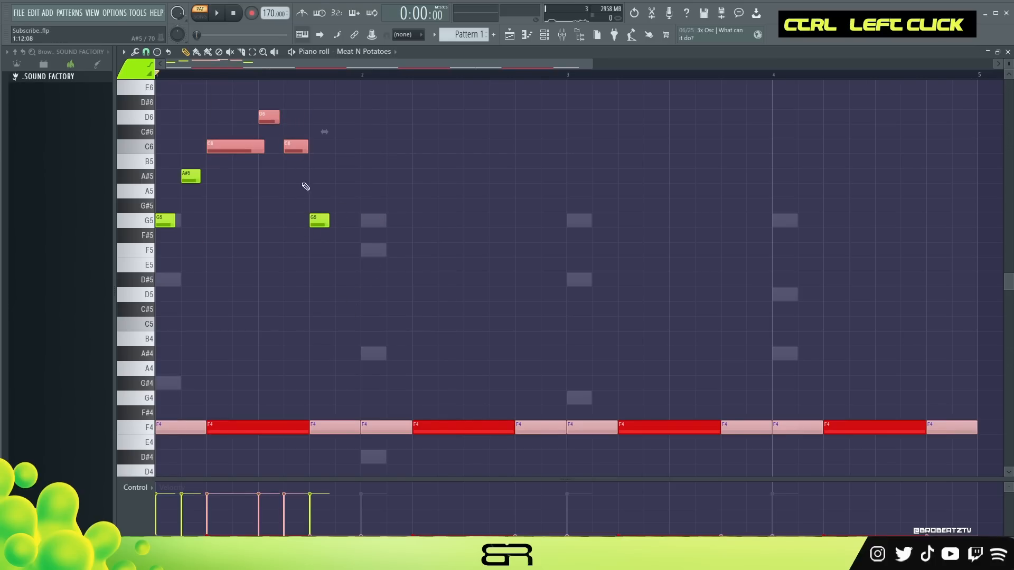
Copy the entire bar 1 melody phrase to the start of bar 3.
drag(359, 258, 158, 97)
drag(165, 225, 576, 244)
right_click(600, 294)
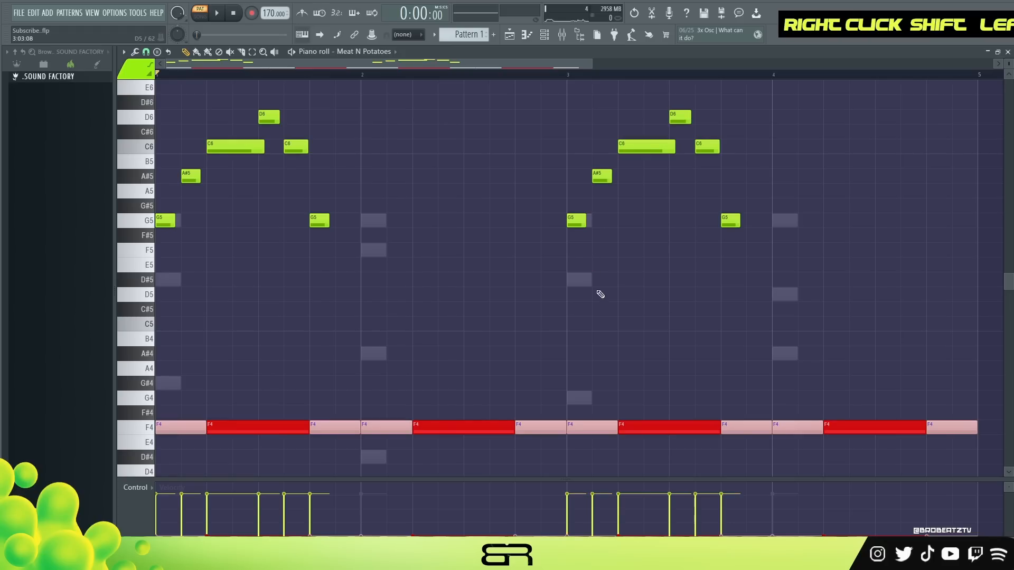
Add a D#5 note on beat 4 of both bar 2 and bar 4, and play back the melody.
click(568, 277)
mouse_move(580, 279)
mouse_down()
mouse_move(526, 282)
mouse_move(938, 285)
mouse_up()
ctrl+click(527, 286)
right_click(751, 303)
key(space)
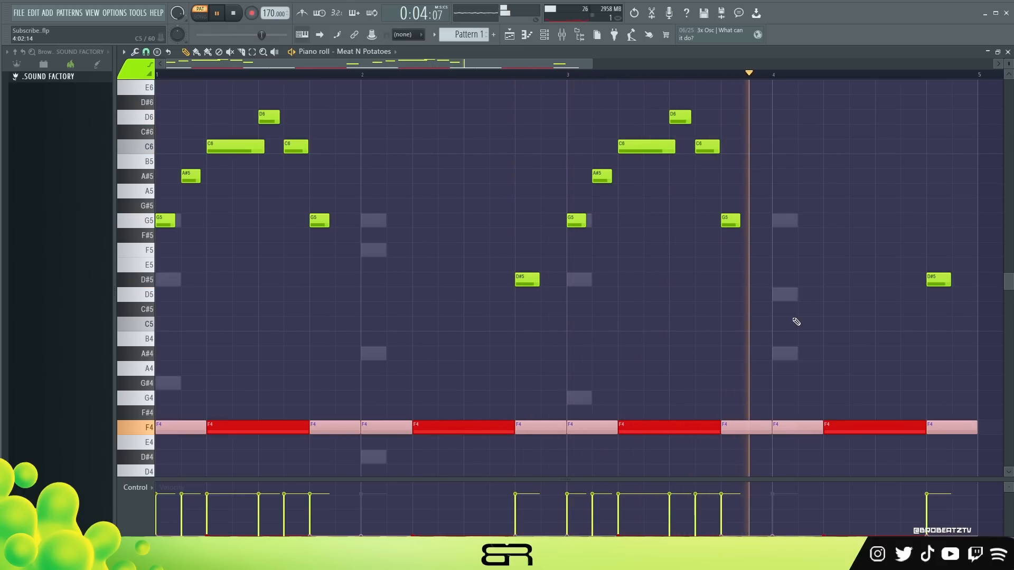
key(space)
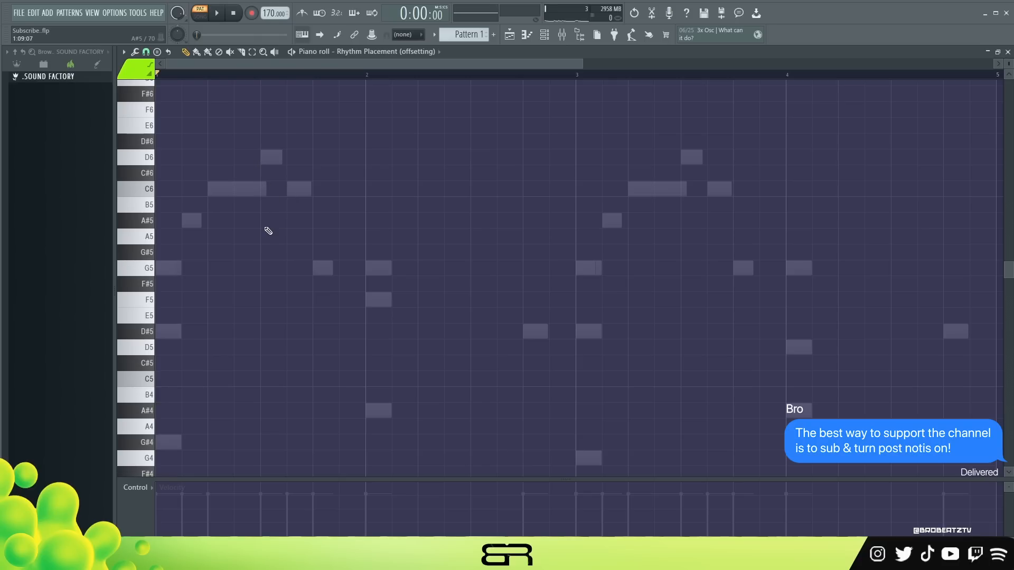
Place short G5 notes on all four beats of bar 1.
click(168, 267)
click(221, 268)
click(273, 268)
click(325, 268)
Highlight the individual beats of bar 1 on the timeline, ending with beat 4.
click(364, 78)
drag(364, 78, 310, 79)
click(317, 78)
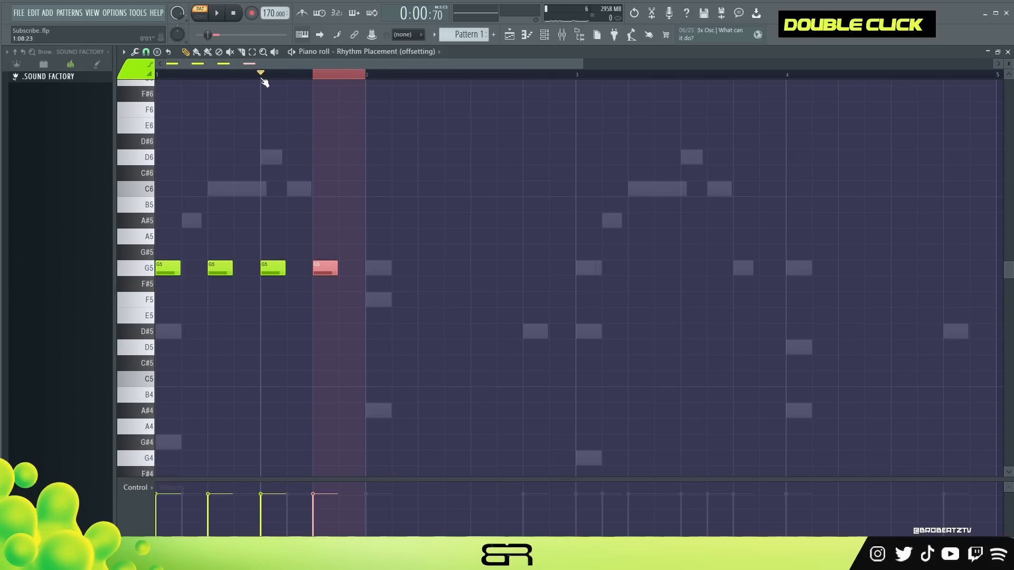
drag(266, 79, 303, 80)
drag(214, 79, 255, 80)
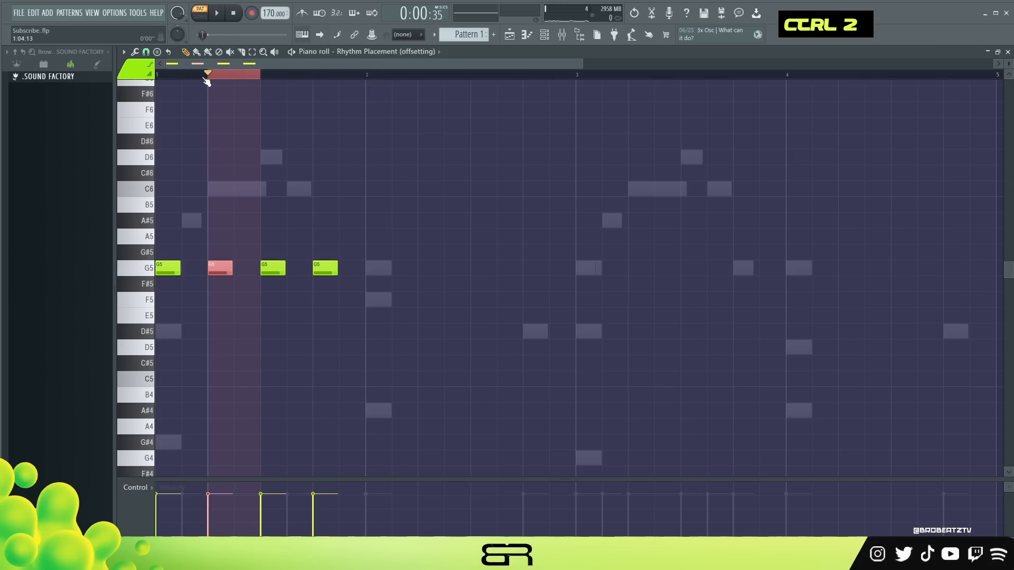
double_click(159, 79)
drag(366, 74, 308, 95)
Add F#5 notes on the off-beats between the bar 1 G5 notes, and clear the timeline selection.
click(343, 282)
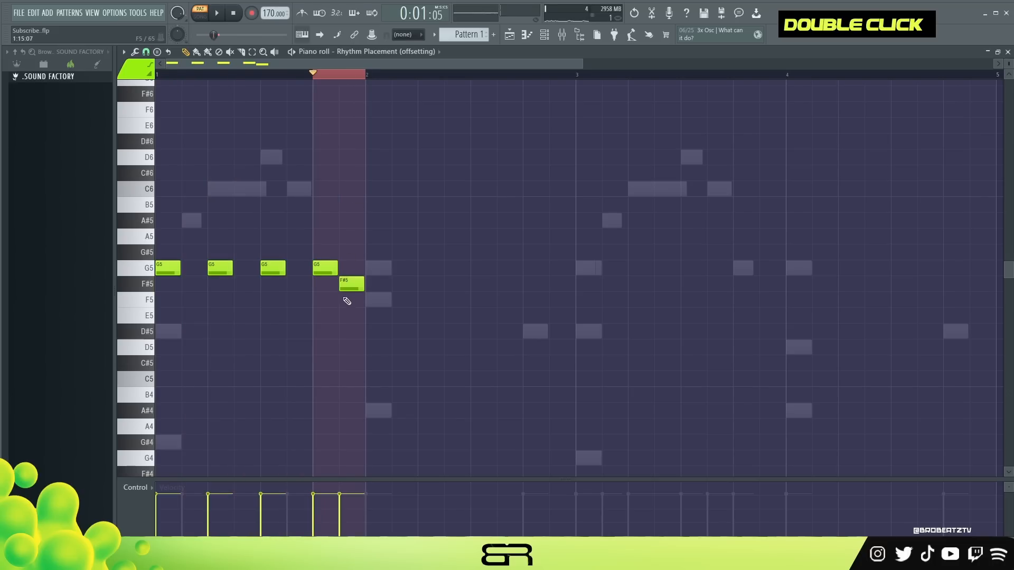
drag(351, 284, 193, 285)
right_click(323, 332)
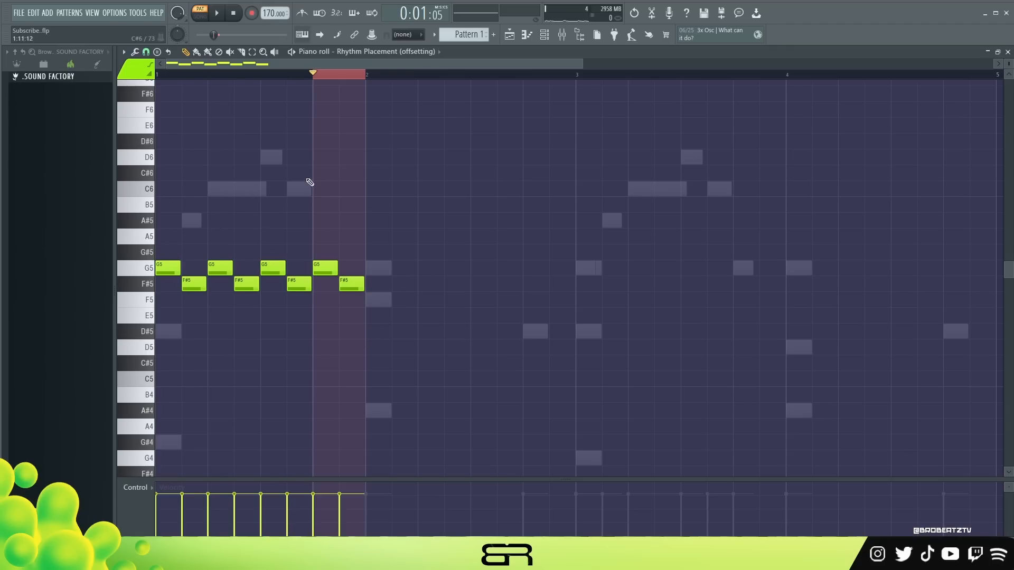
click(324, 81)
right_click(324, 82)
double_click(333, 76)
drag(333, 76, 244, 80)
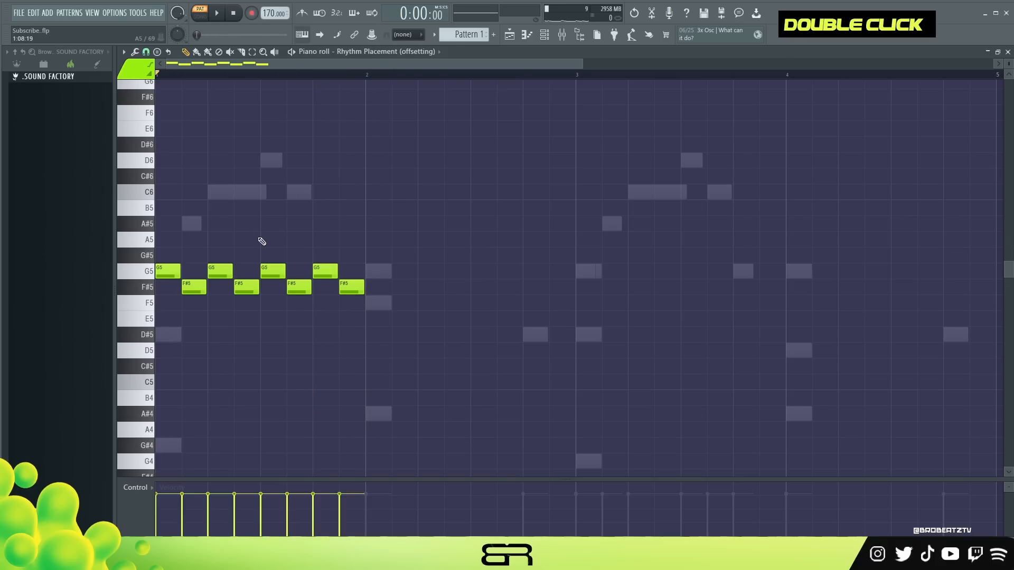
Move the alternating G5 and F#5 notes from bar 1 to the start of bar 3.
scroll(233, 271, down, 3)
drag(426, 202, 146, 274)
drag(158, 223, 587, 226)
right_click(465, 241)
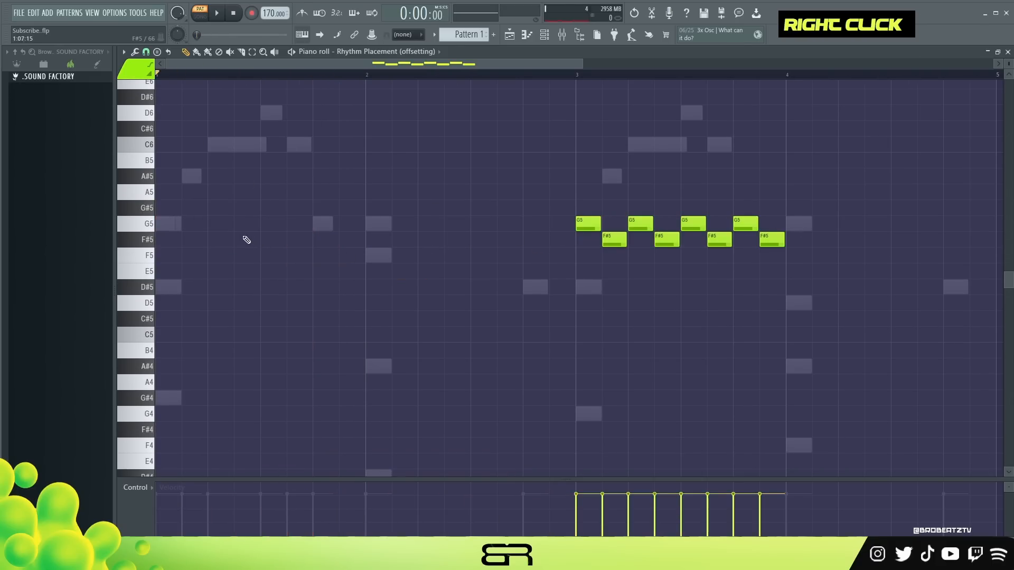
Place a G5 note on beat 2 of bar 1 and play back the pattern.
mouse_move(208, 224)
mouse_down()
mouse_move(208, 207)
mouse_move(209, 224)
mouse_up()
key(space)
key(space)
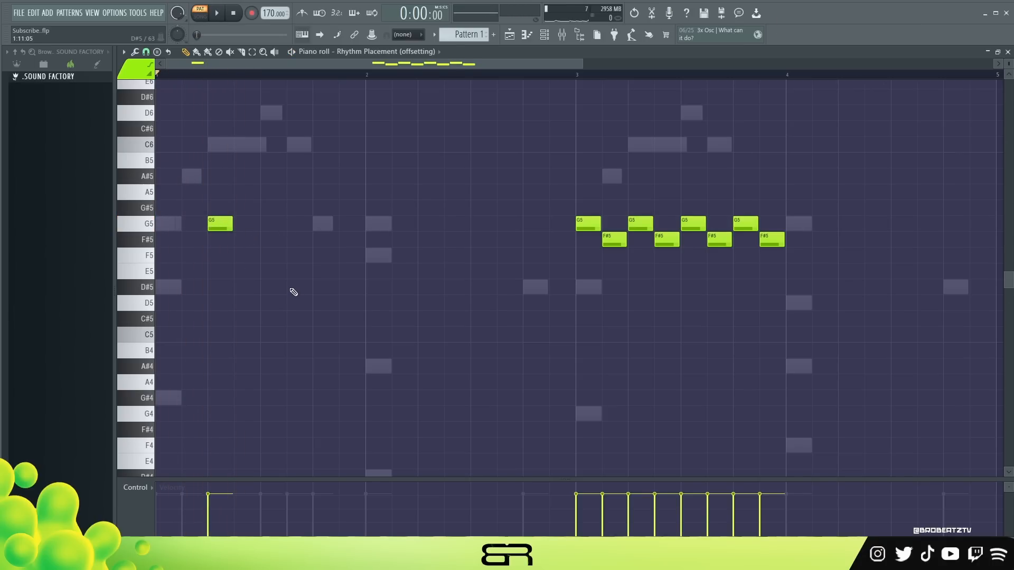
Try G5 notes on the off-beat after beat 2 and on beat 4 of bar 1, and play them back.
click(248, 229)
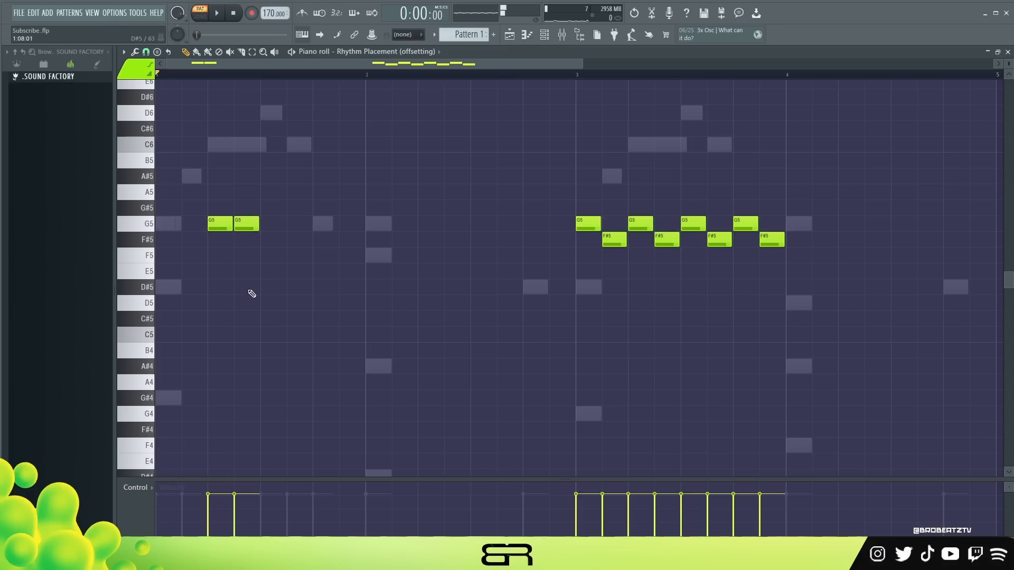
click(326, 223)
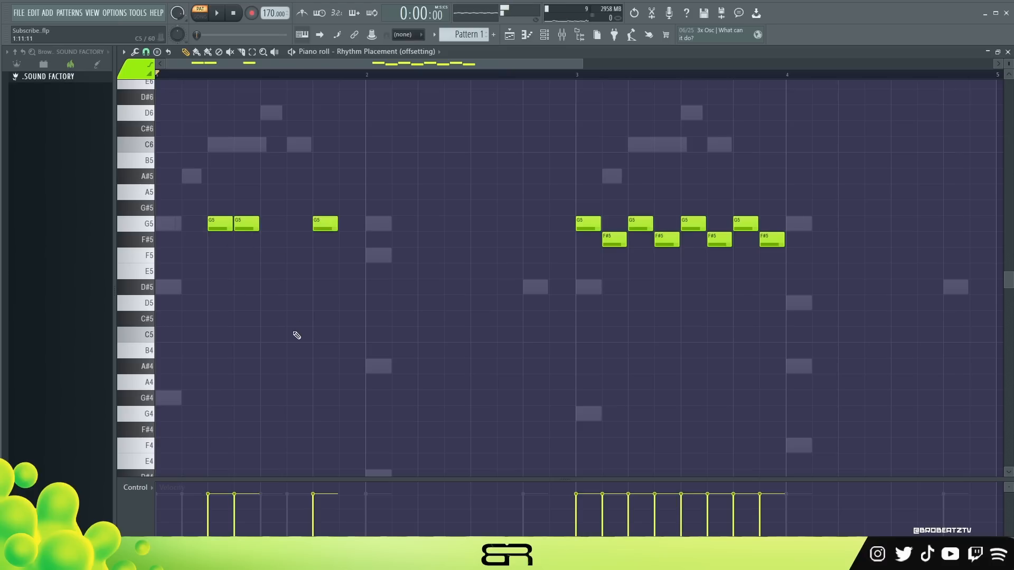
key(space)
key(space)
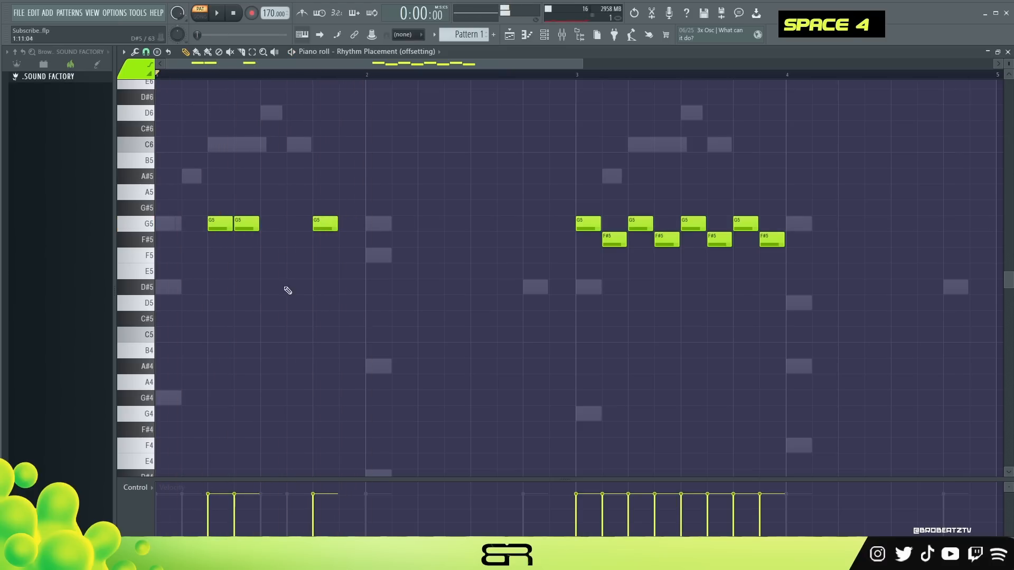
Move the second G5 to an F5 on the off-beat after beat 3, delete the beat 4 G5, and play back.
drag(248, 226, 300, 254)
right_click(324, 225)
key(space)
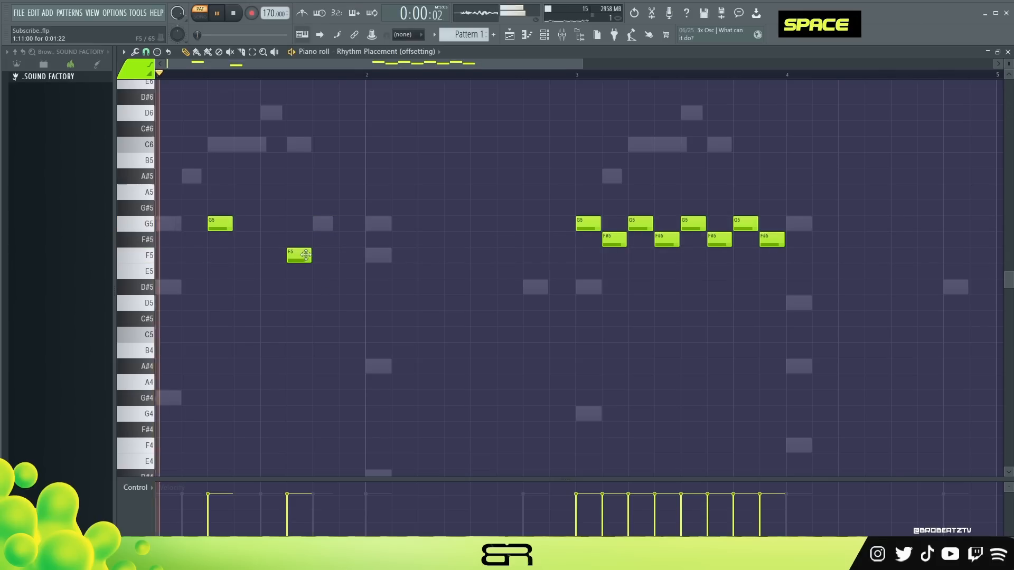
key(space)
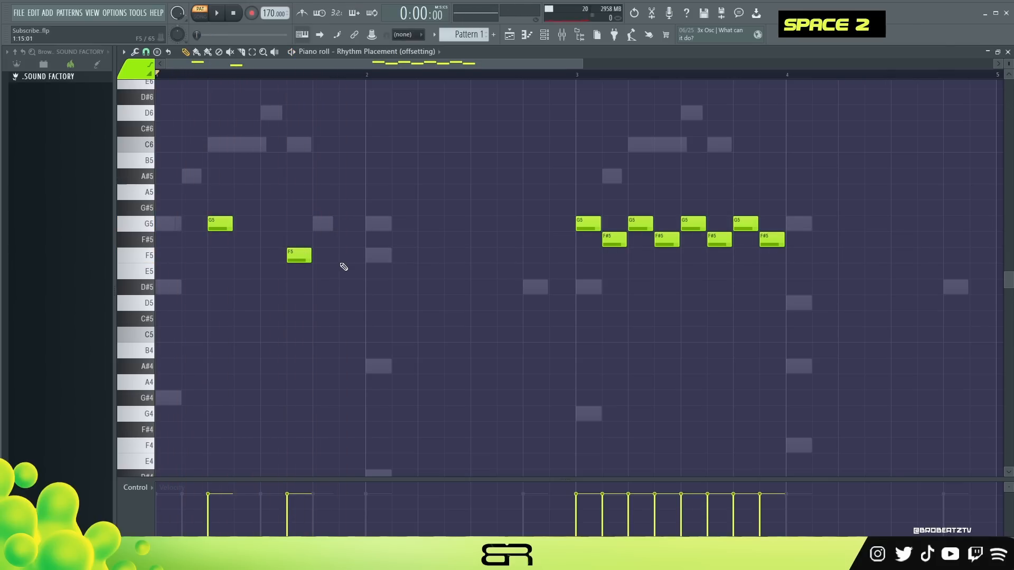
Add an A#5 note on the off-beat after beat 1 of bar 1 and play back the phrase.
click(195, 177)
key(space)
key(space)
Delete the alternating G5 and F#5 example notes in bar 3.
scroll(469, 260, up, 2)
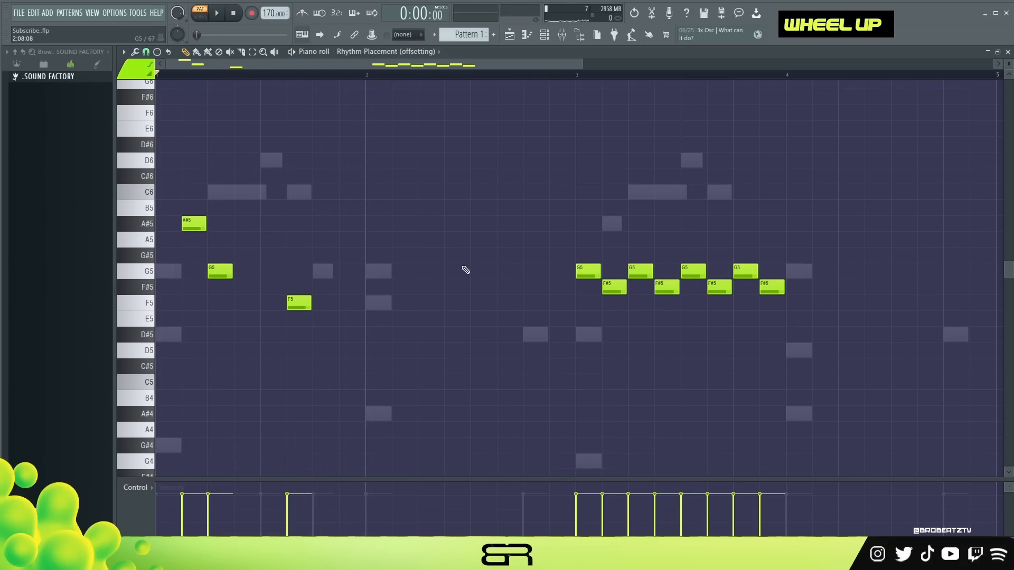
drag(525, 231, 755, 308)
key(Delete)
Copy the bar 1 G5 and F5 notes into bar 2 and add an F5 on beat 2 before them.
mouse_move(328, 326)
mouse_down()
mouse_move(192, 271)
mouse_move(459, 274)
mouse_up()
shift+right_click(432, 307)
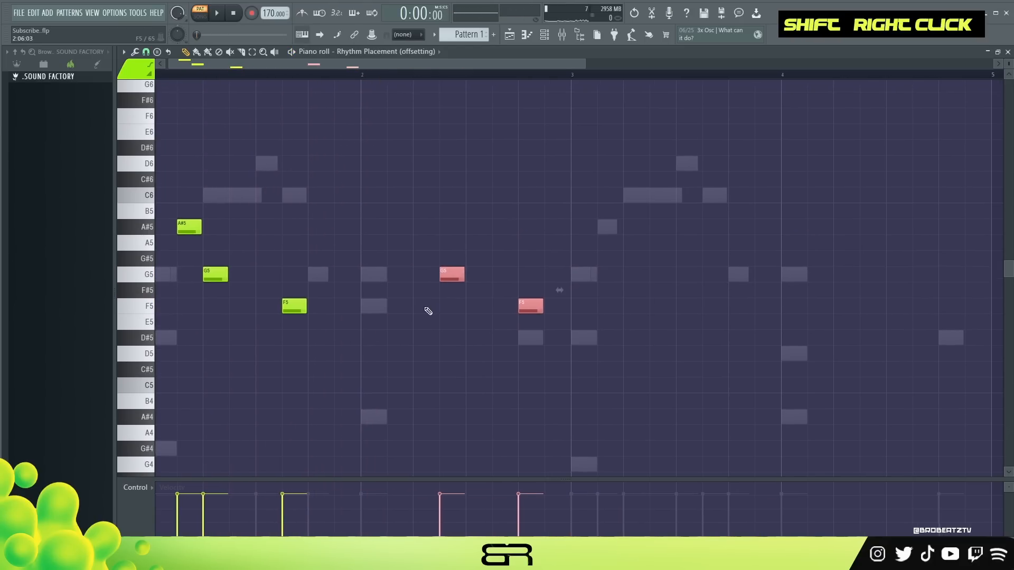
click(426, 308)
drag(308, 63, 269, 70)
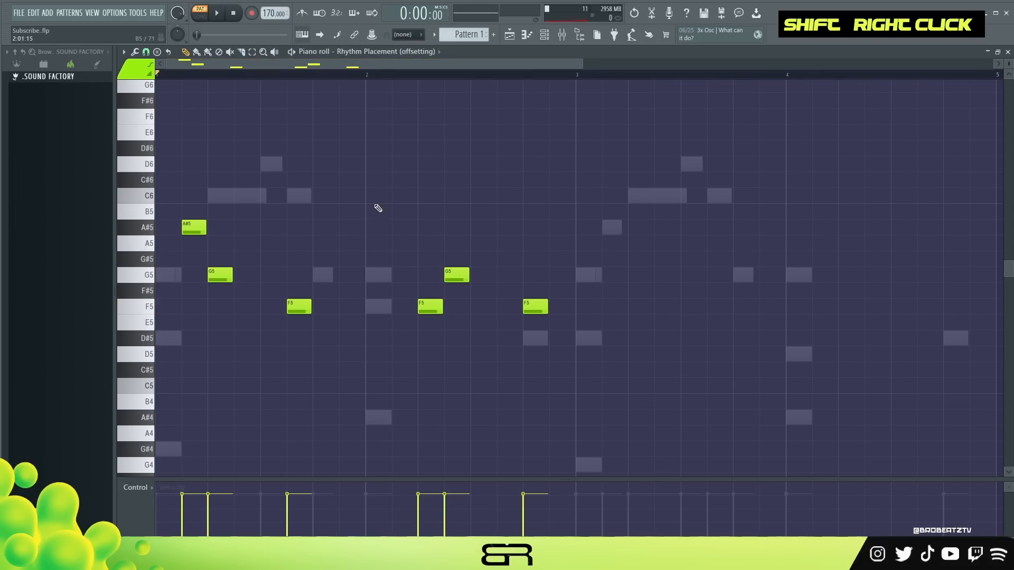
Move the last F5 in bar 2 half a beat earlier and play back both bars.
drag(537, 308, 512, 308)
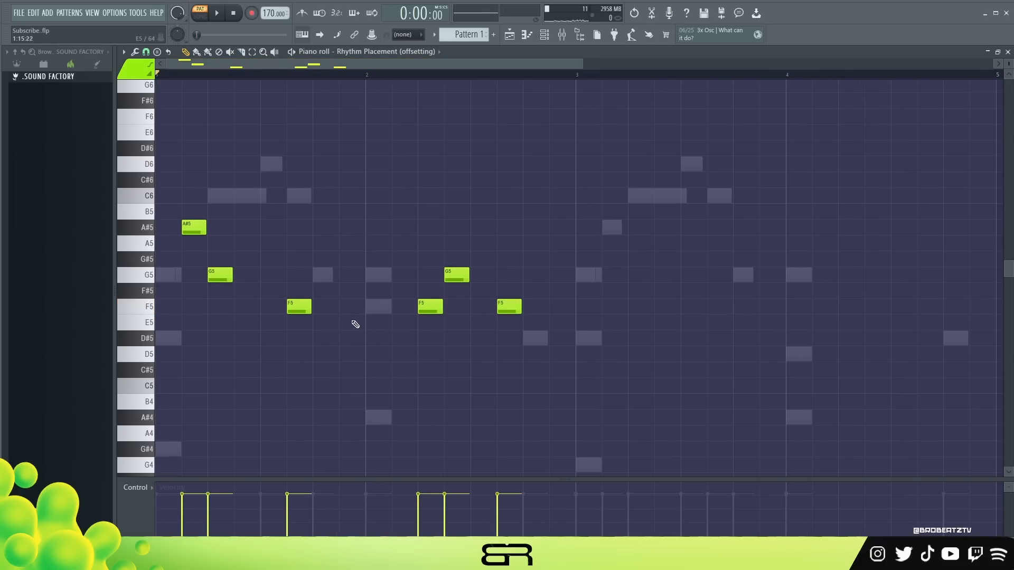
key(space)
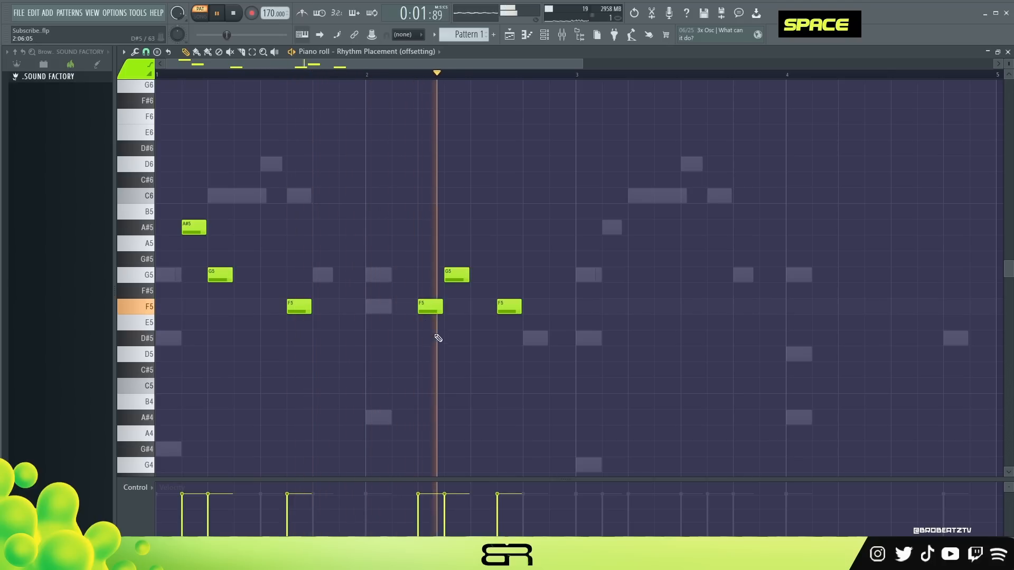
key(space)
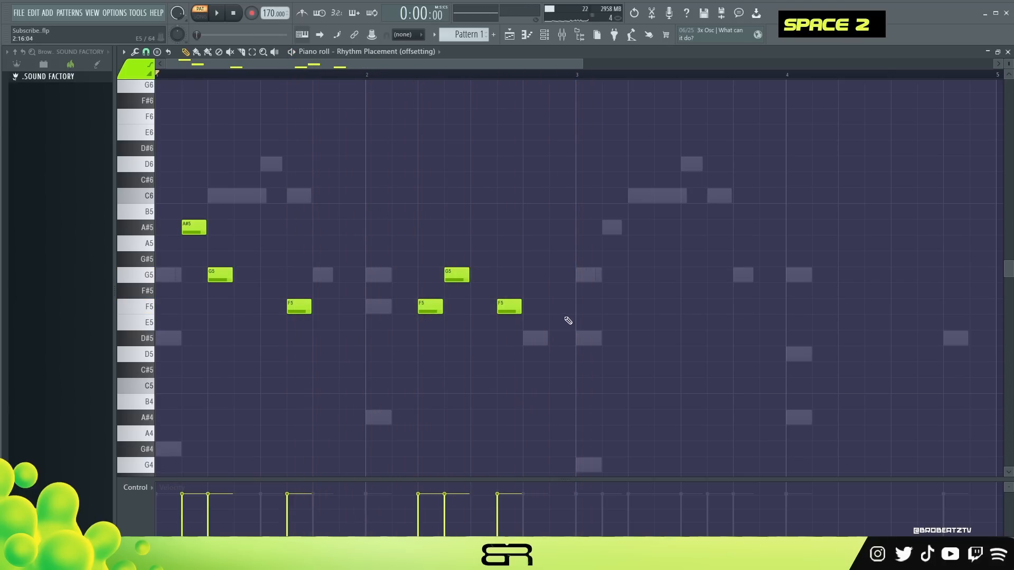
Build the bar 3 phrase with F5, G5 and F5 notes on the off-beats after beats 1, 2 and 3.
ctrl+drag(559, 319, 609, 313)
key(space)
right_click(645, 258)
ctrl+drag(644, 252, 715, 318)
drag(658, 284, 679, 296)
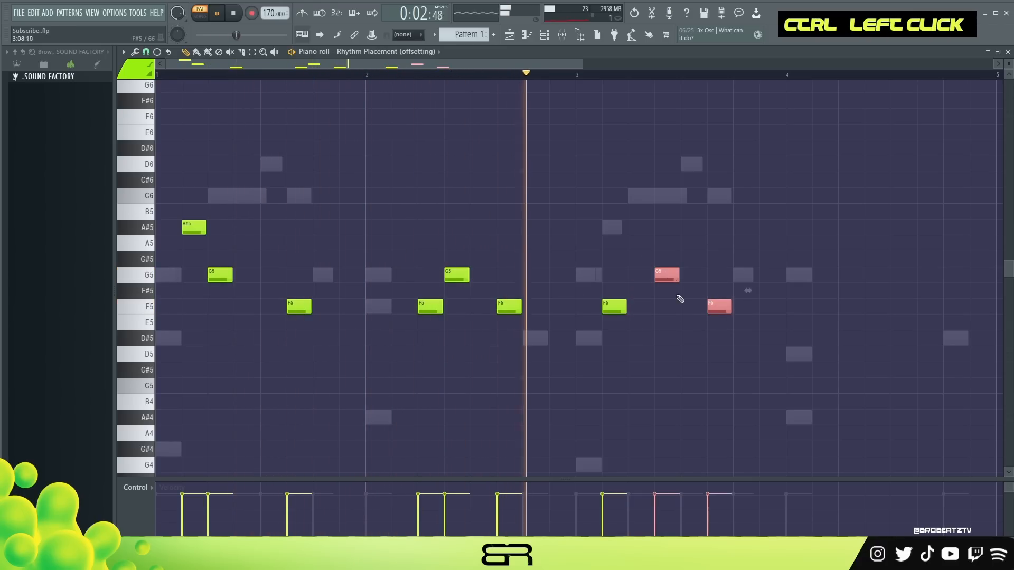
right_click(742, 347)
key(space)
Copy the G5 and F5 into bar 4, on beat 2 and the off-beat after beat 3, and play back.
ctrl+drag(654, 250, 753, 331)
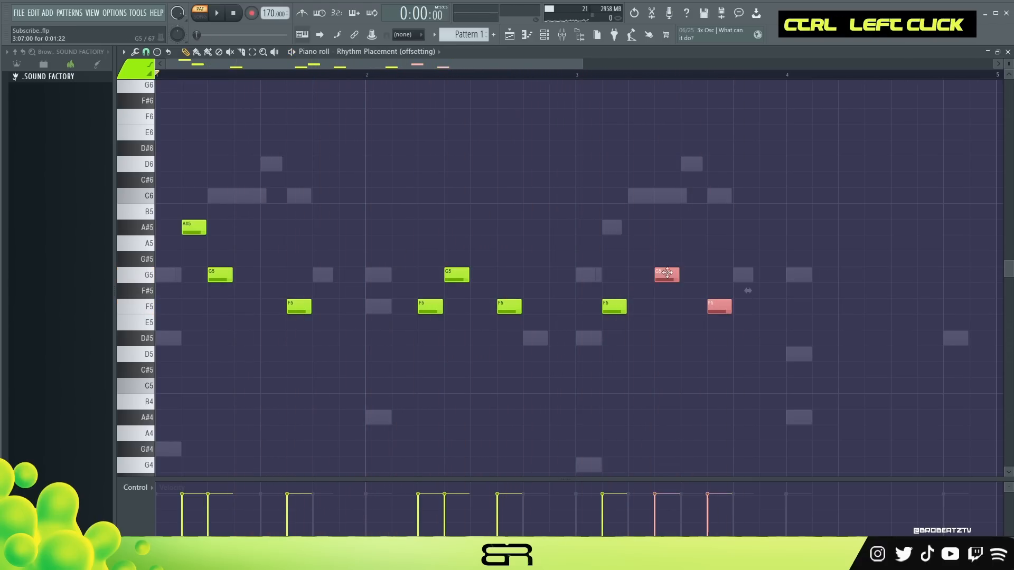
shift+drag(746, 290, 930, 306)
right_click(921, 305)
key(space)
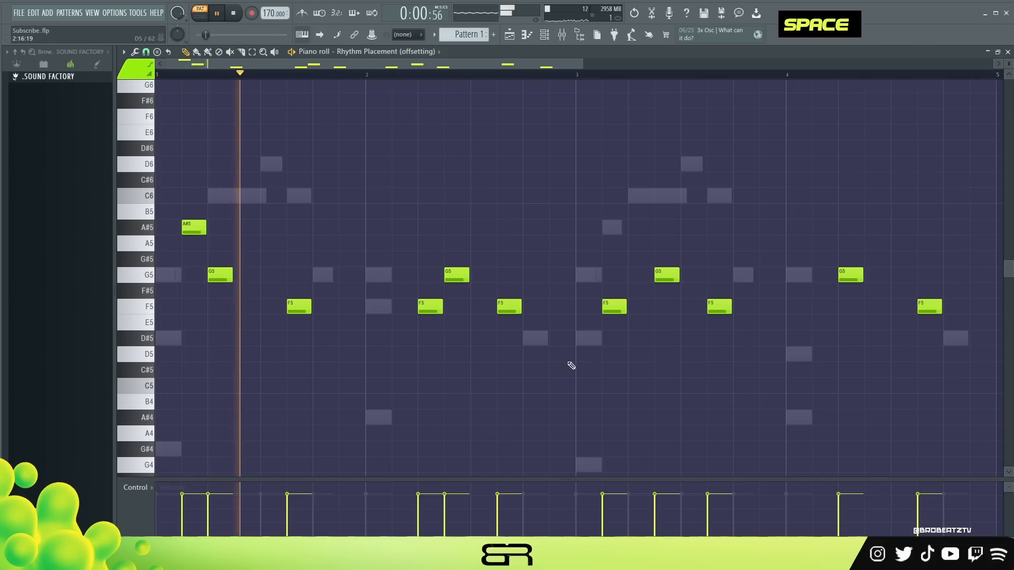
Recolor the G5 and F5 pairs with color 6, excluding the A#5 and the first F5 of bars 2 and 3.
click(135, 68)
click(146, 107)
ctrl+drag(222, 251, 945, 358)
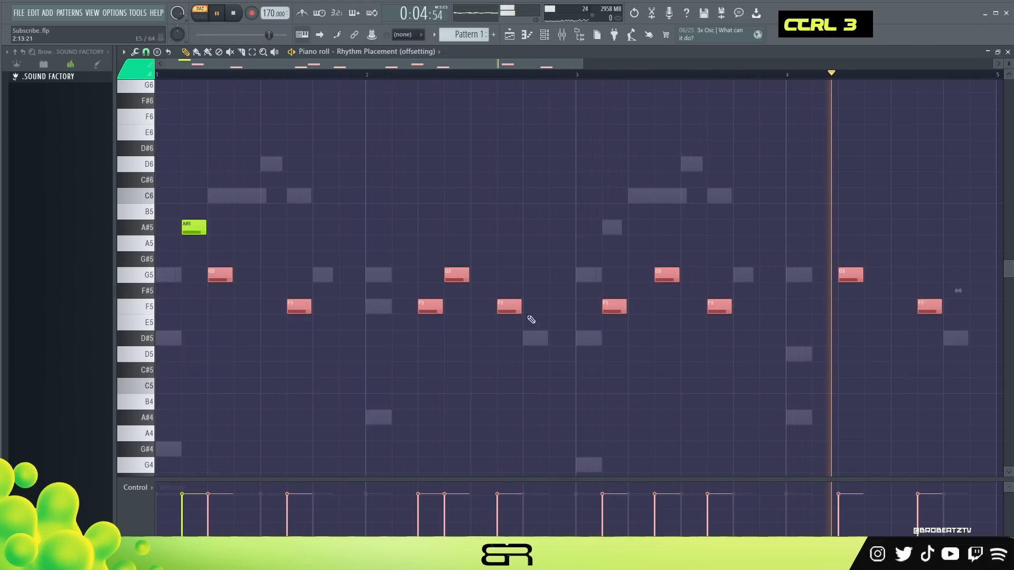
ctrl+shift+click(430, 308)
ctrl+shift+click(612, 309)
key(alt+c)
right_click(584, 335)
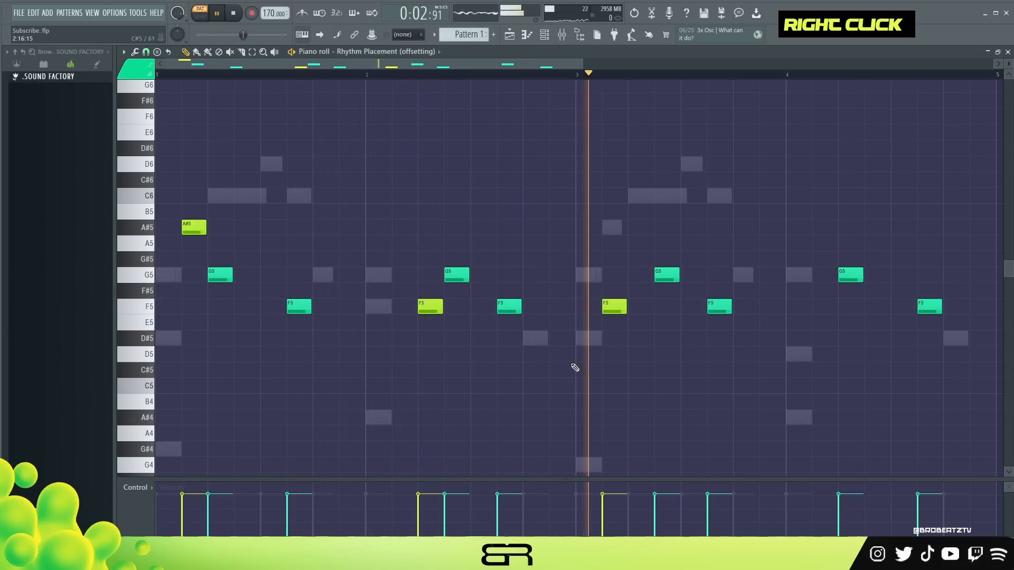
Stop playback and highlight the G5 and F5 pairs in bars 1 and 2.
key(space)
ctrl+shift+click(220, 274)
ctrl+shift+click(299, 306)
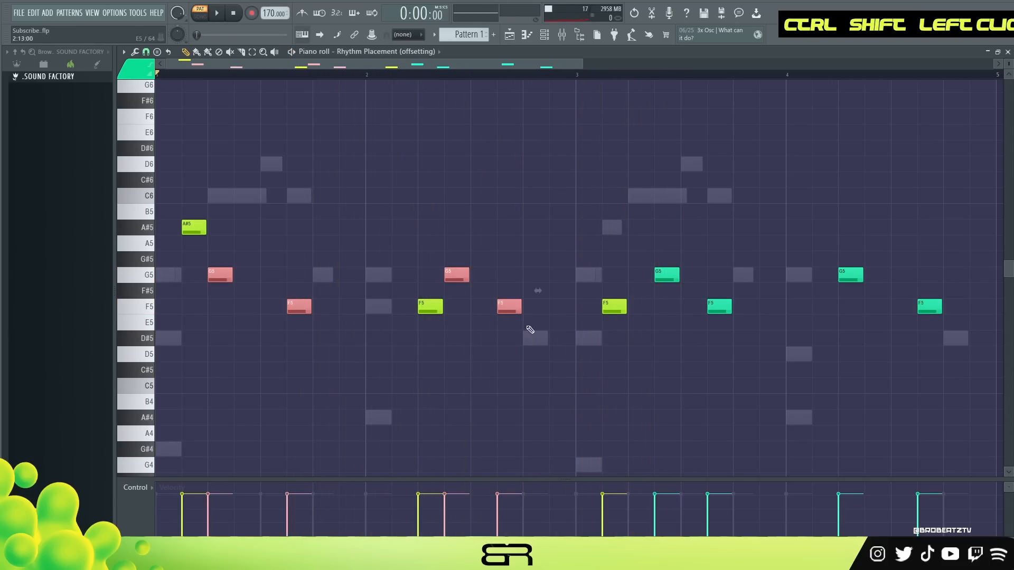
right_click(600, 345)
Recolor all notes in the four bars with green color 1.
drag(949, 354, 121, 231)
click(135, 67)
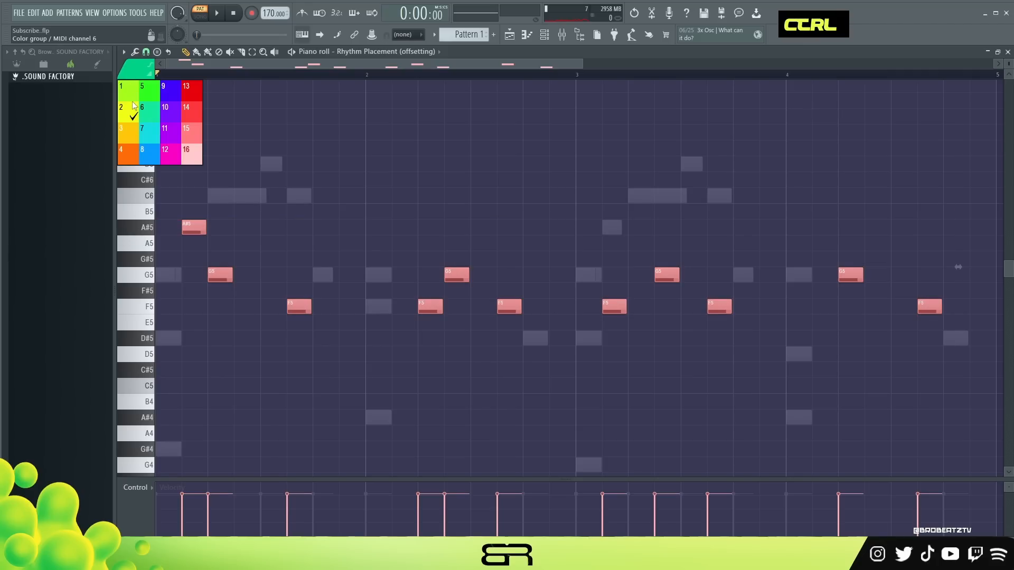
double_click(132, 98)
key(alt+c)
right_click(135, 68)
click(157, 116)
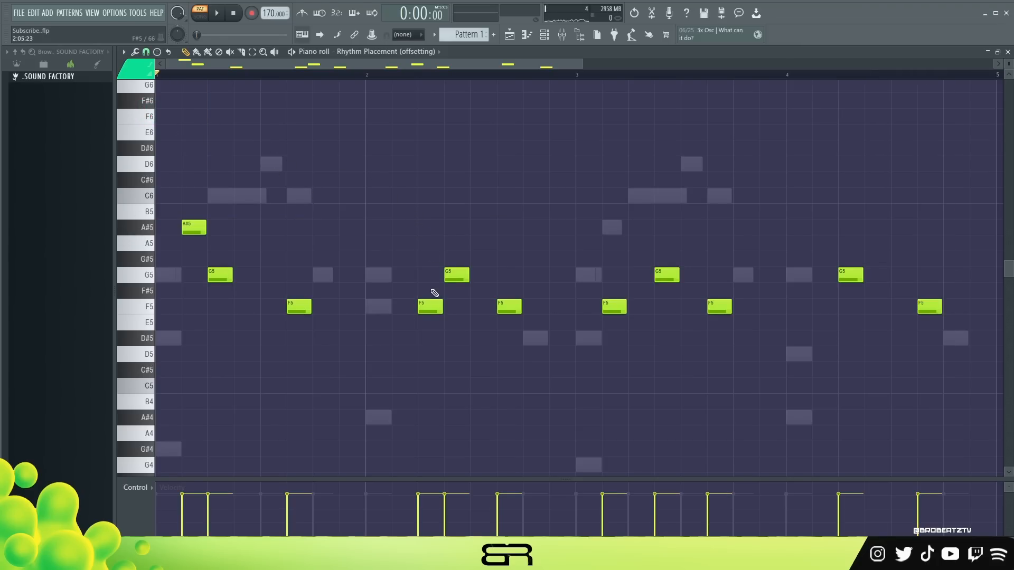
Place a D#5 note on beat 2 of bar 2 and raise it one octave.
click(426, 302)
click(419, 337)
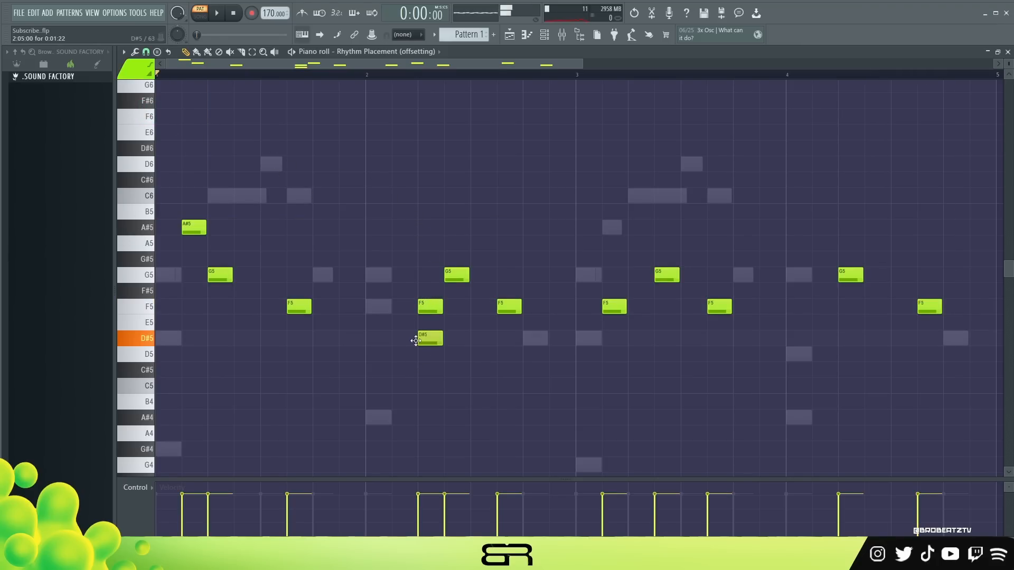
ctrl+click(428, 338)
key(ctrl+Up)
click(418, 227)
right_click(428, 172)
Set up a D6 on beat 2 of bar 2 followed by a D#6 on the off-beat, and play back.
click(448, 133)
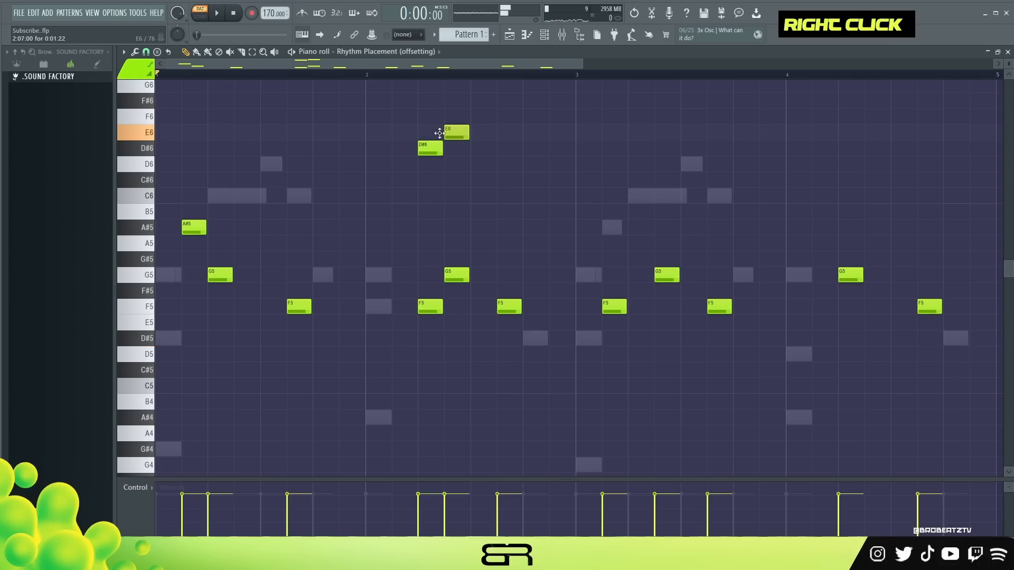
click(431, 150)
drag(432, 153, 455, 150)
key(space)
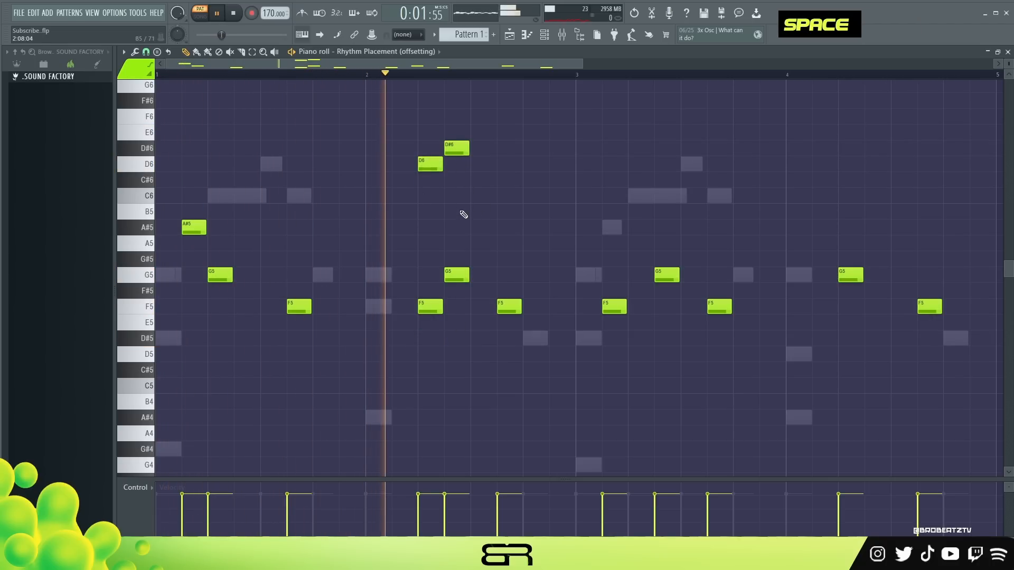
key(space)
Add a D6 on beat 4 of bar 2 and an A#5 on beat 1 of bar 3, and play back.
drag(537, 173, 518, 158)
click(575, 222)
key(space)
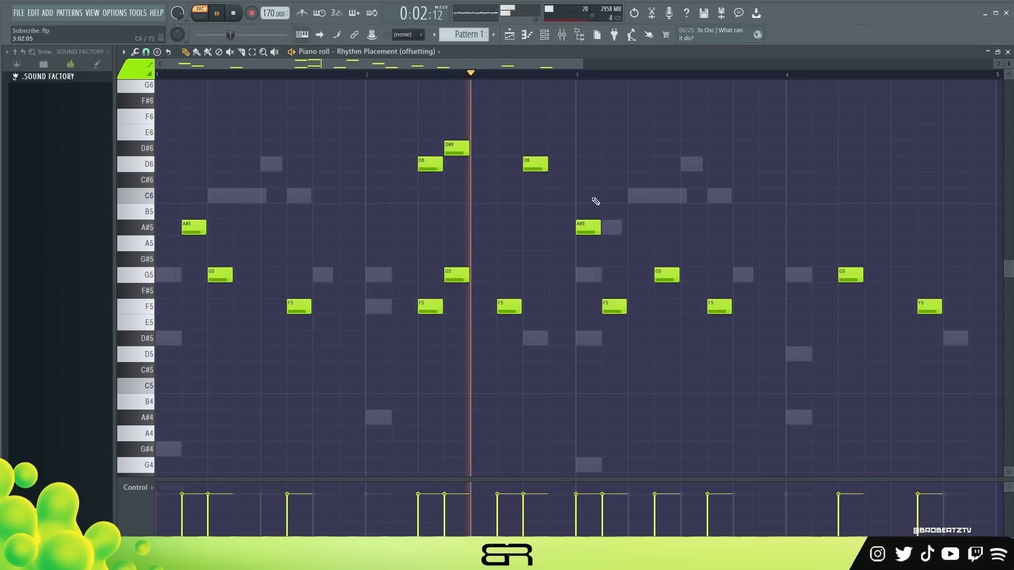
key(space)
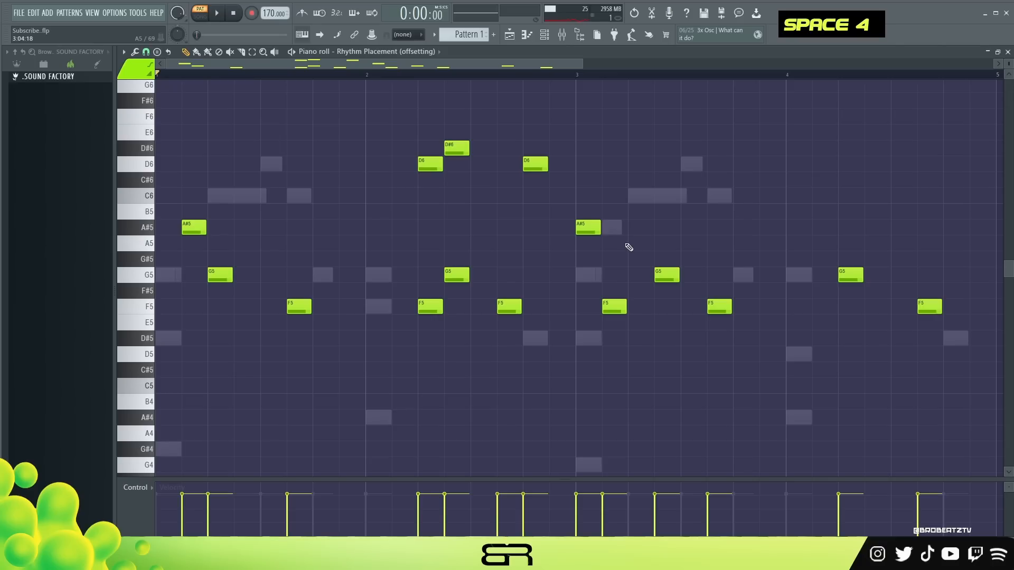
Highlight the last F5 and D6 notes in bar 2 to compare their offset placement.
key(ctrl)
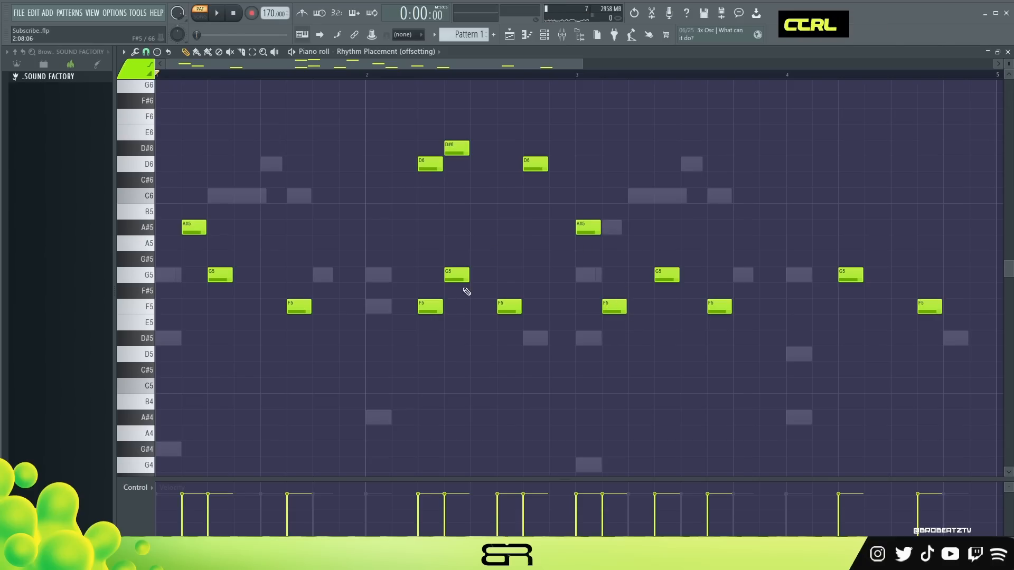
ctrl+click(527, 169)
ctrl+shift+click(503, 305)
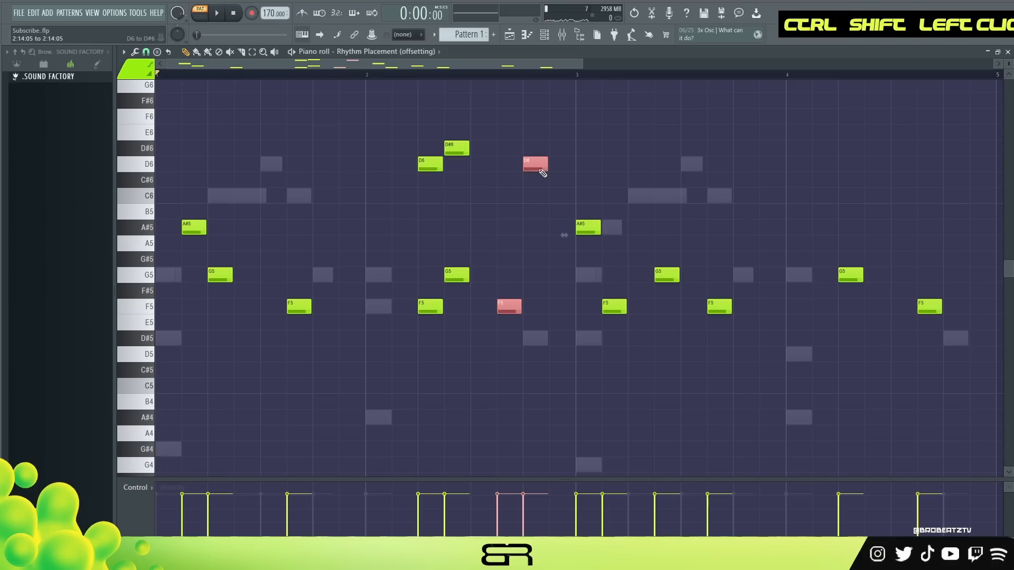
ctrl+shift+right_click(539, 249)
drag(345, 75, 170, 83)
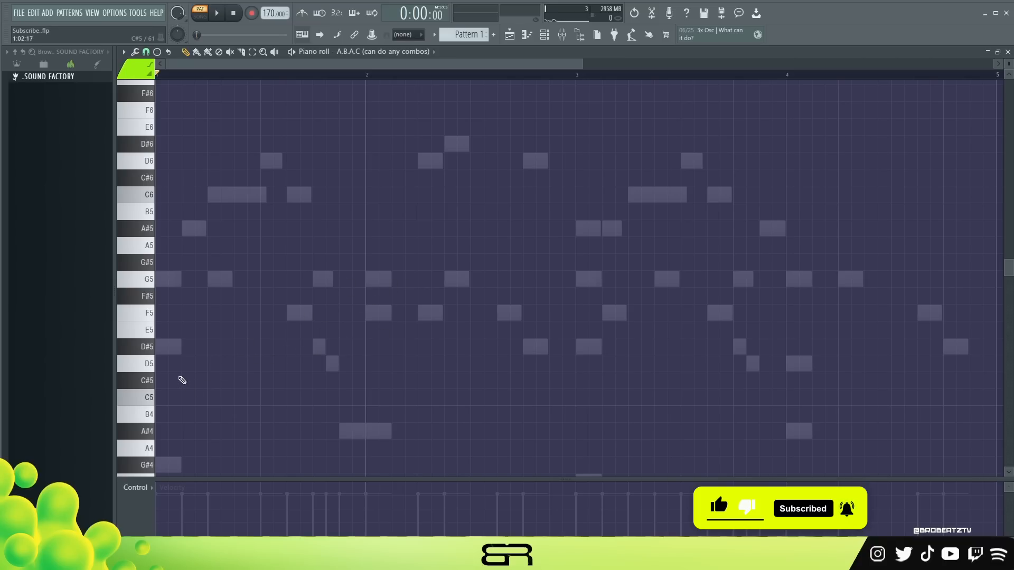
Place a D5 on beat 1 and a D#5 on its off-beat in bar 1, and copy the pair to bars 2, 3 and 4.
click(162, 363)
click(191, 346)
mouse_move(231, 341)
ctrl+mouse_down()
mouse_move(161, 369)
mouse_move(372, 374)
ctrl+mouse_up()
ctrl+drag(436, 323, 588, 368)
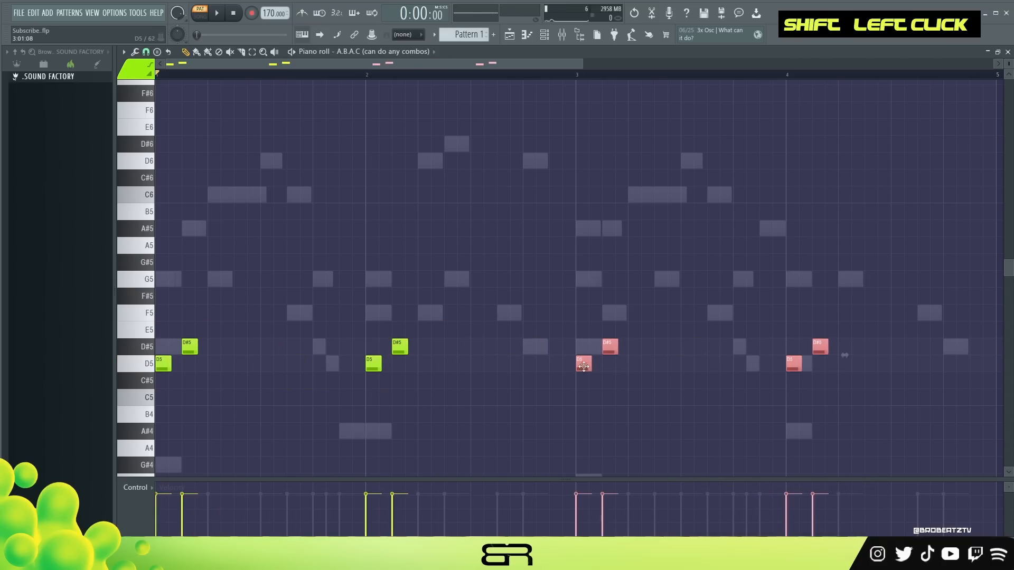
Highlight the four bars in turn along the timeline to examine the A.B.A.C layout, and clear the selection.
right_click(594, 438)
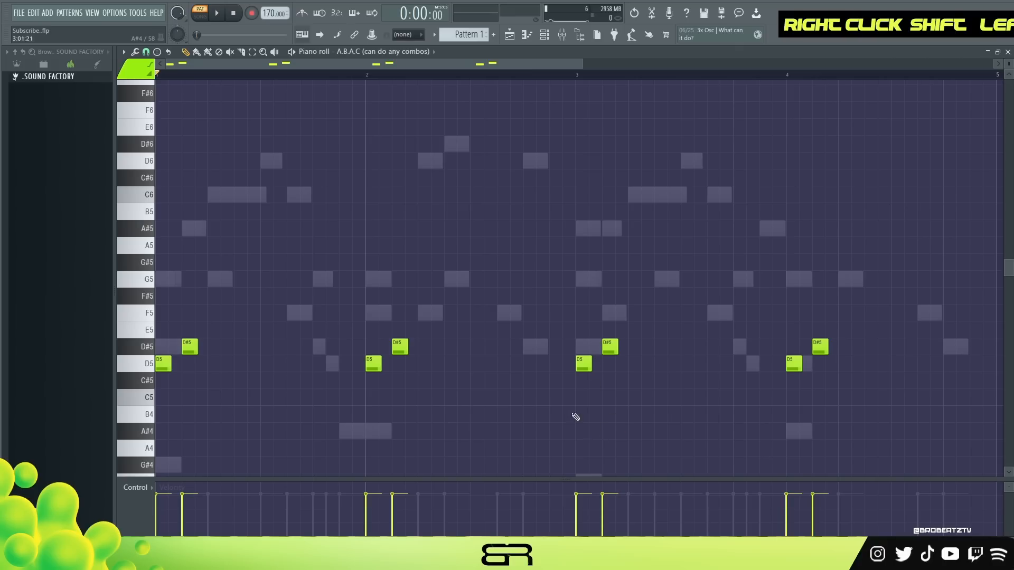
drag(368, 74, 155, 113)
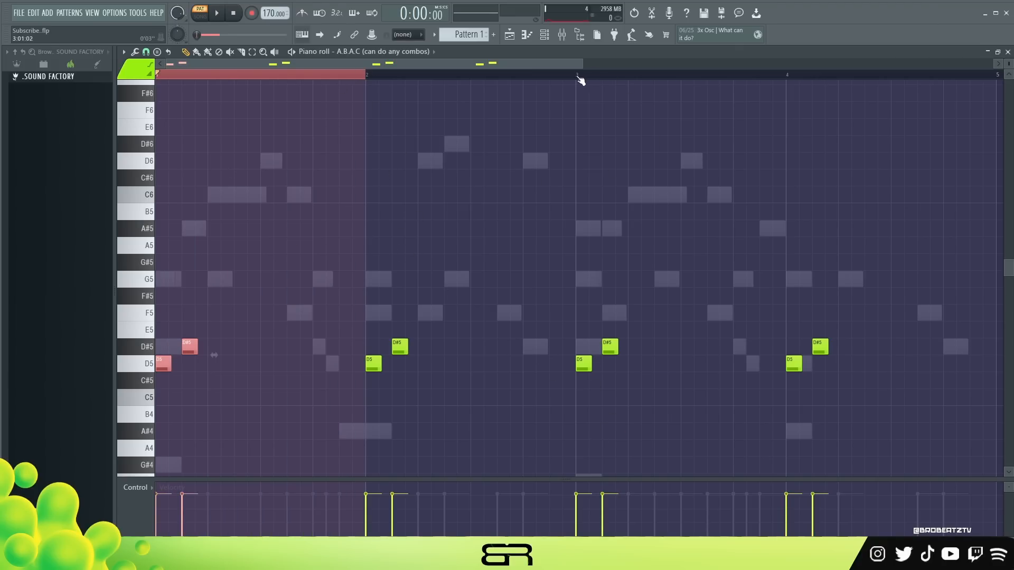
drag(581, 79, 801, 113)
drag(364, 79, 159, 95)
double_click(194, 76)
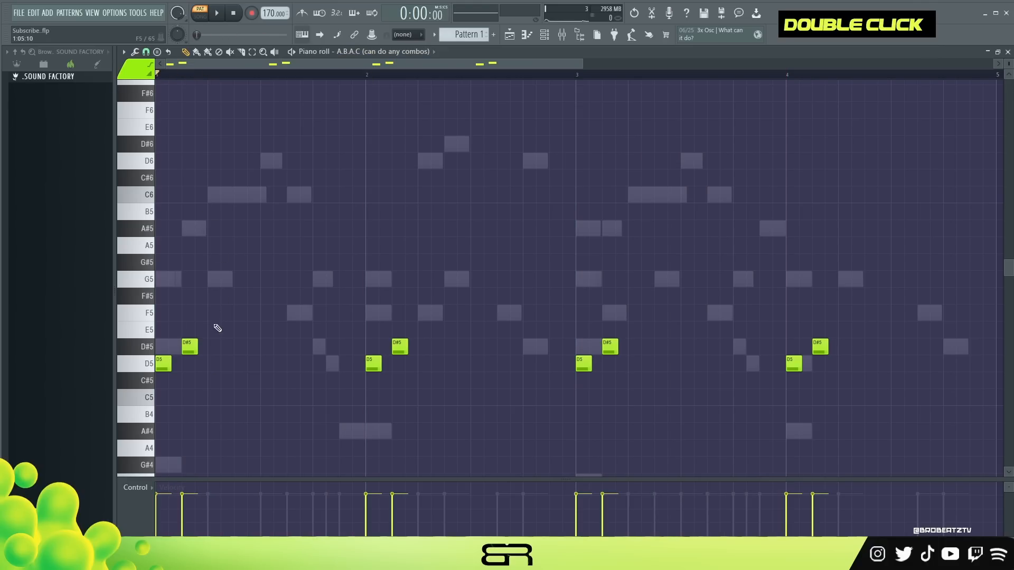
Add an A#5 and a G5 on the off-beats of beats 2 and 3 in bar 1, and copy the whole phrase over bar 3.
click(239, 228)
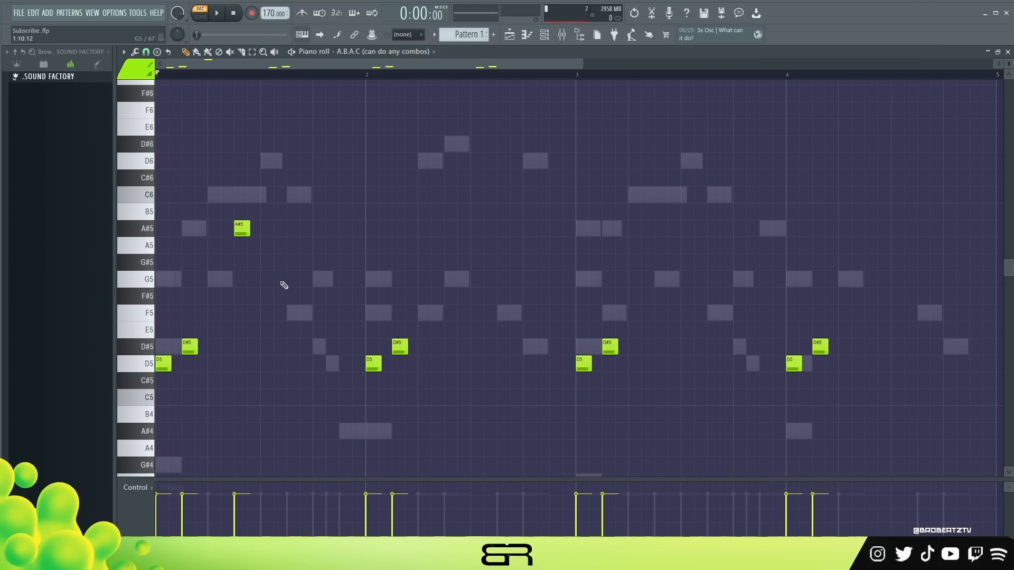
key(space)
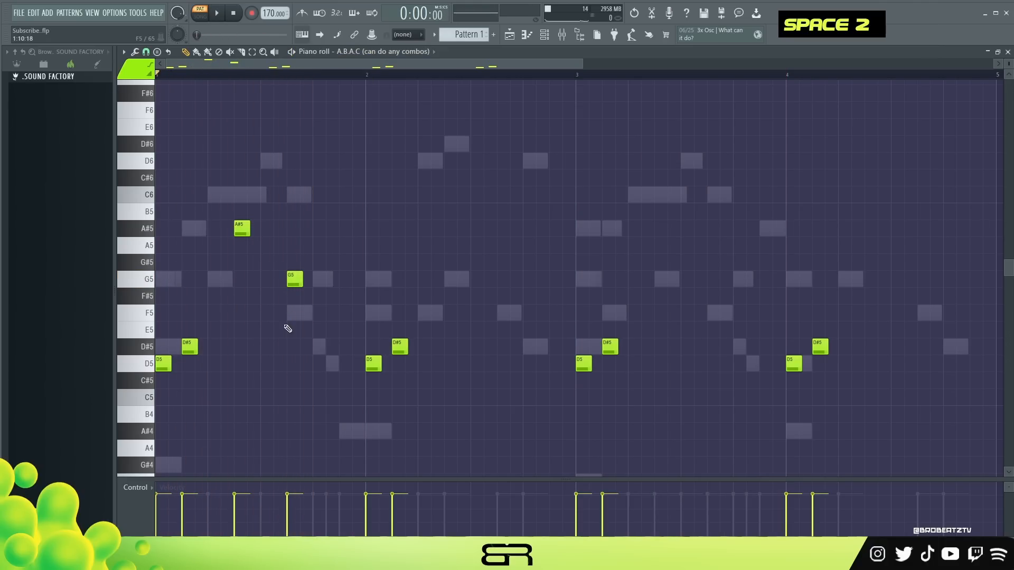
right_click(609, 347)
right_click(584, 363)
drag(314, 203, 580, 384)
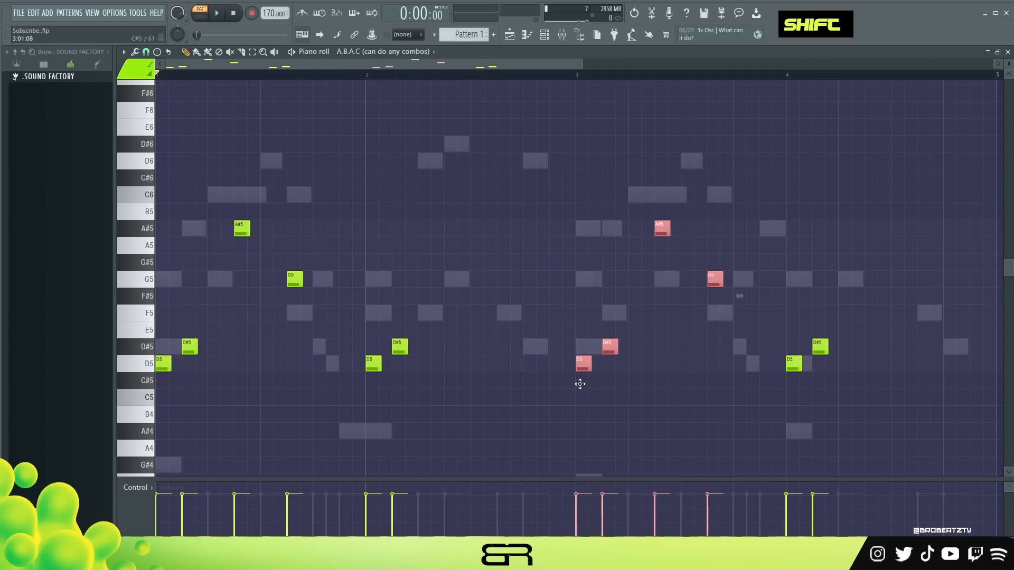
click(584, 388)
Highlight the opening D5–D#5 pairs across the bars and the A#5–G5 ending of bar 1 to compare the phrases.
ctrl+drag(856, 341, 156, 375)
click(273, 389)
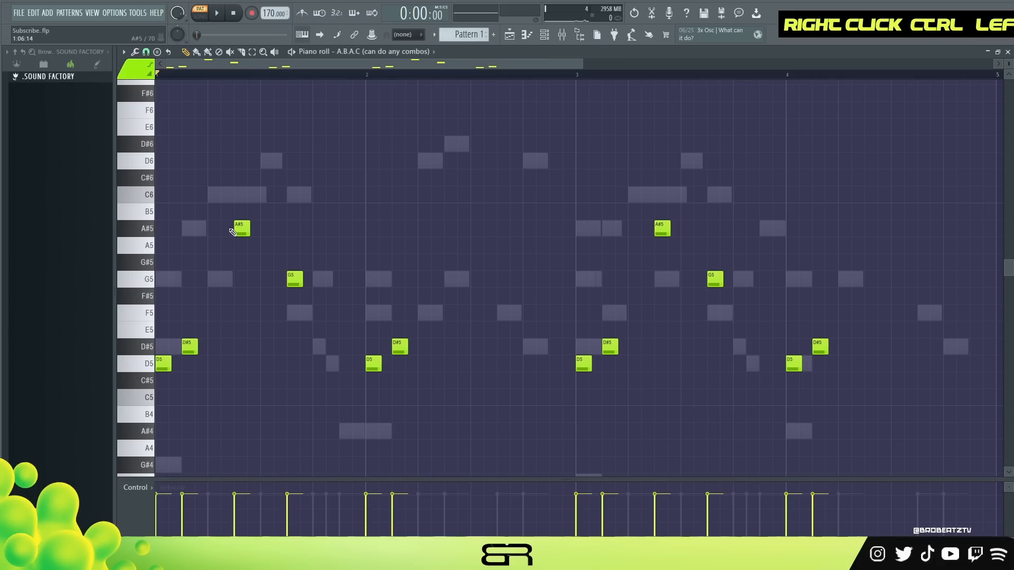
ctrl+drag(324, 333, 308, 289)
right_click(436, 250)
right_click(359, 298)
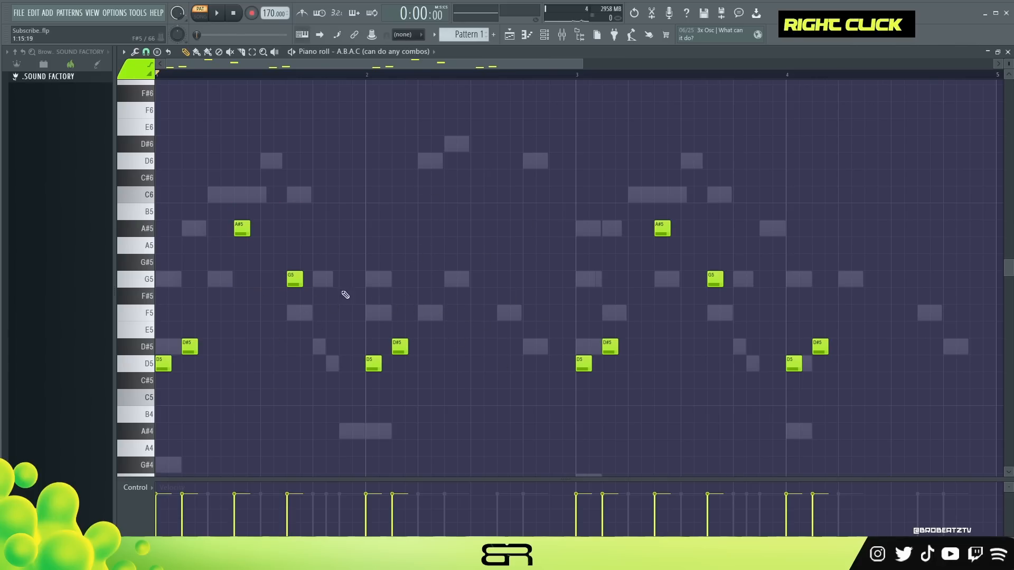
Add a G5 and an F5 on the off-beats of beats 2 and 3 in bar 2, and play back.
click(447, 285)
click(502, 313)
key(space)
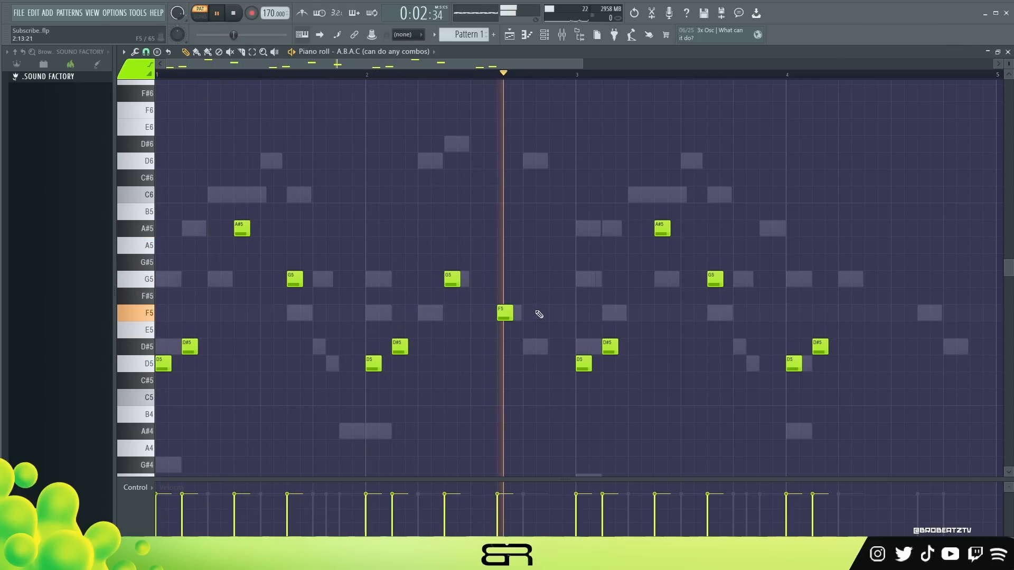
key(space)
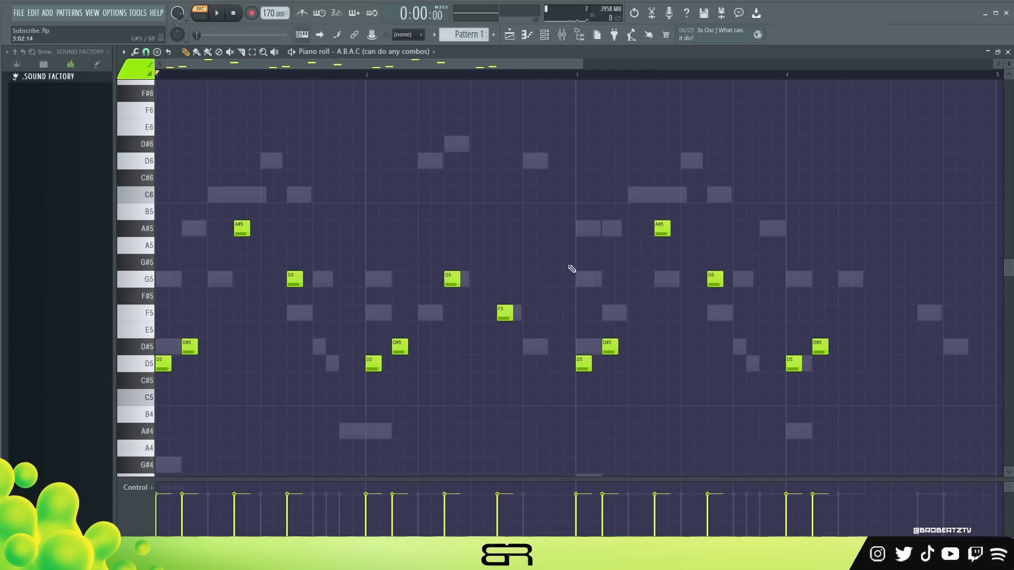
Highlight the closing notes of bars 2 and 3 to compare how the phrases end.
drag(417, 272, 528, 333)
right_click(525, 308)
drag(445, 254, 522, 316)
drag(640, 212, 735, 302)
right_click(746, 312)
Add a D6 and a D#6 on the off-beats of beats 2 and 3 in bar 4.
drag(837, 331, 784, 382)
drag(795, 366, 861, 376)
right_click(881, 385)
key(ctrl+Up)
right_click(831, 295)
double_click(797, 361)
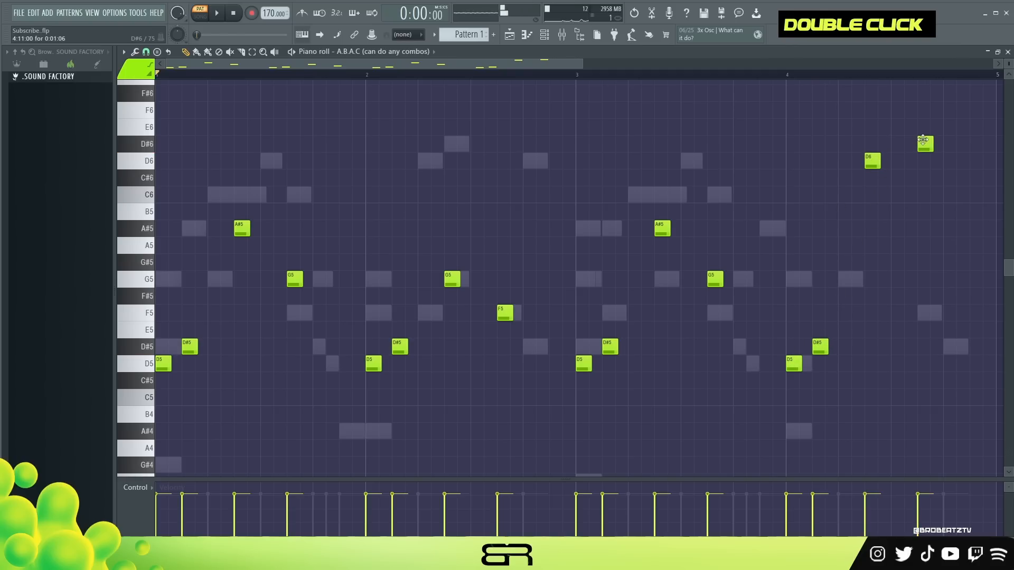
Swap the two closing pitches in bar 4 so that D#6 comes first and D6 second.
click(872, 144)
right_click(873, 161)
click(925, 161)
right_click(925, 144)
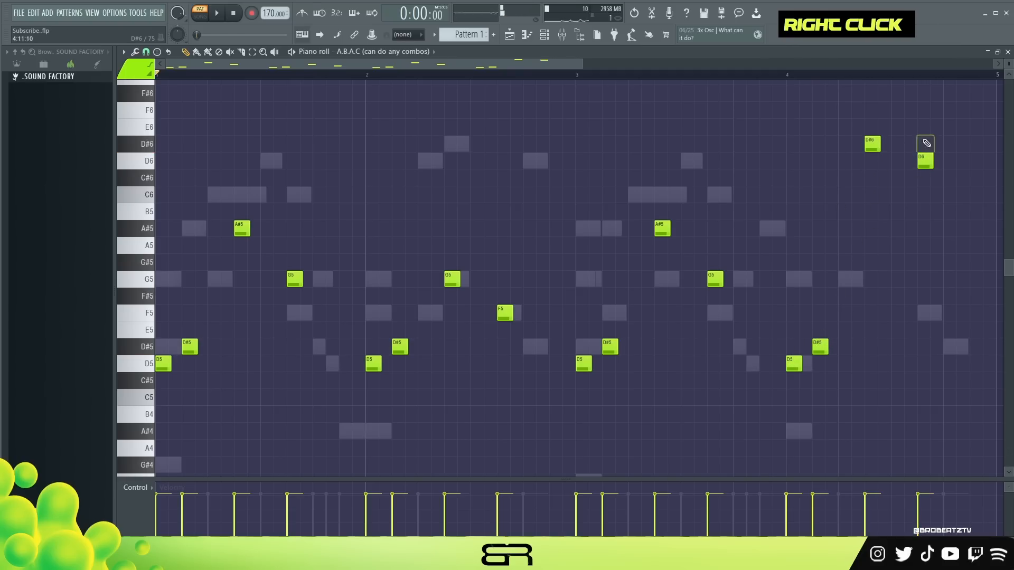
Select the notes in bar 2 and recolour them teal to mark the B phrase.
drag(341, 188, 156, 404)
drag(390, 256, 471, 372)
drag(542, 272, 496, 340)
drag(393, 346, 358, 373)
click(135, 69)
click(153, 95)
key(alt+c)
Recolour the notes in bar 4 red to mark the C phrase, and play back the whole pattern.
drag(979, 120, 777, 394)
click(135, 69)
click(189, 108)
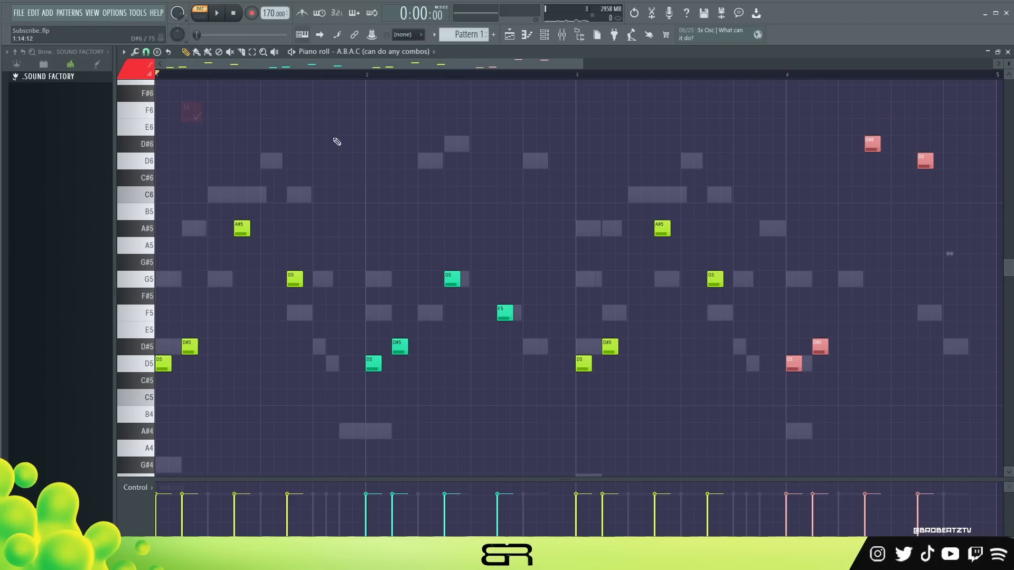
key(alt+c)
key(space)
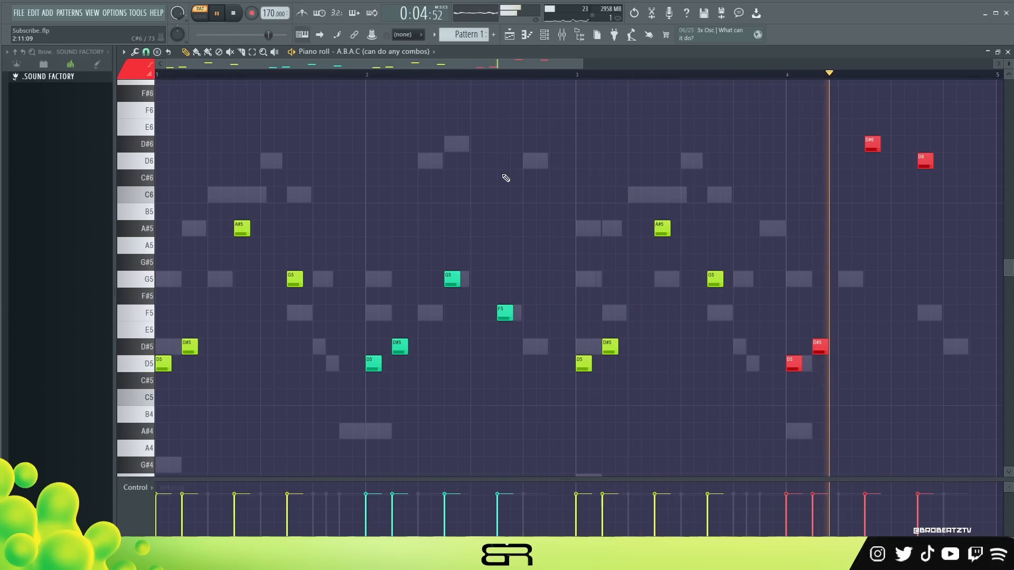
key(space)
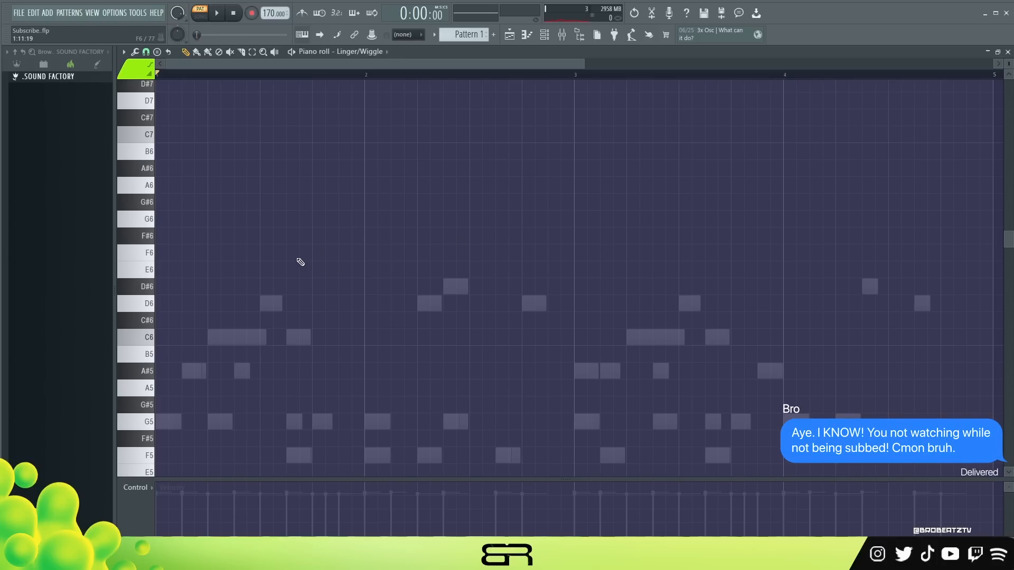
scroll(253, 344, down, 1)
click(365, 378)
click(553, 378)
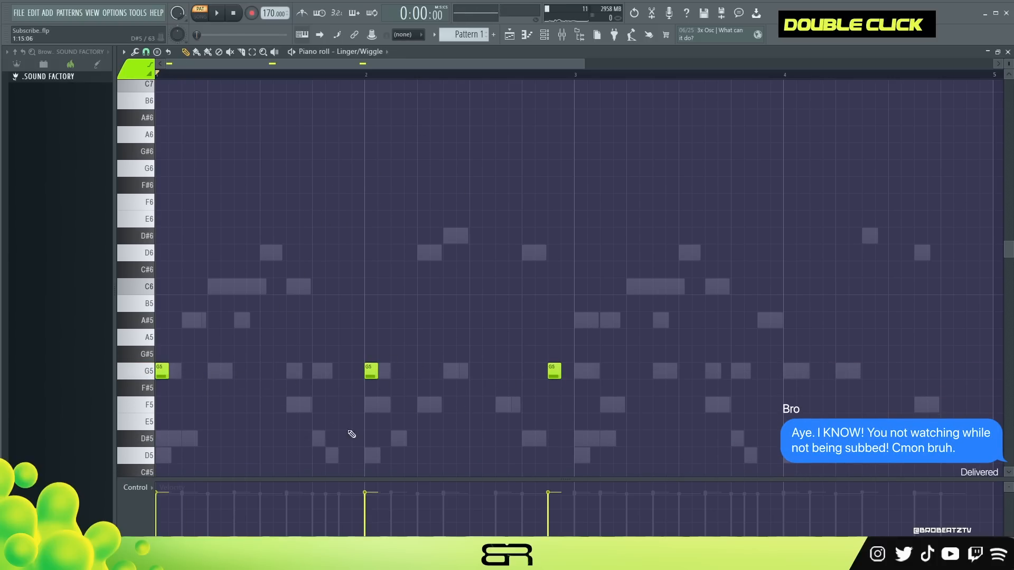
right_click(555, 373)
Using cyan notes, place a G5 on beat 1 and a C6 on beat 4 of bar 1, plus an A#5 on beat 3 of bar 2.
click(134, 78)
click(151, 135)
drag(168, 374, 474, 318)
key(space)
Copy the three-note cyan phrase to bars 3 and 4, add a G5 on beat 4 of bar 4, and play back.
drag(544, 245, 582, 366)
click(661, 377)
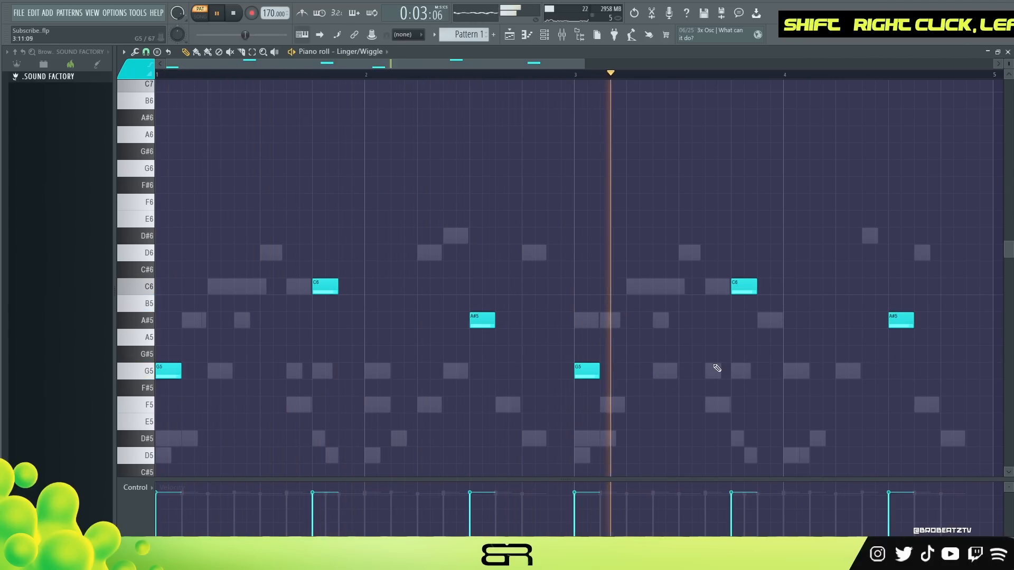
click(947, 373)
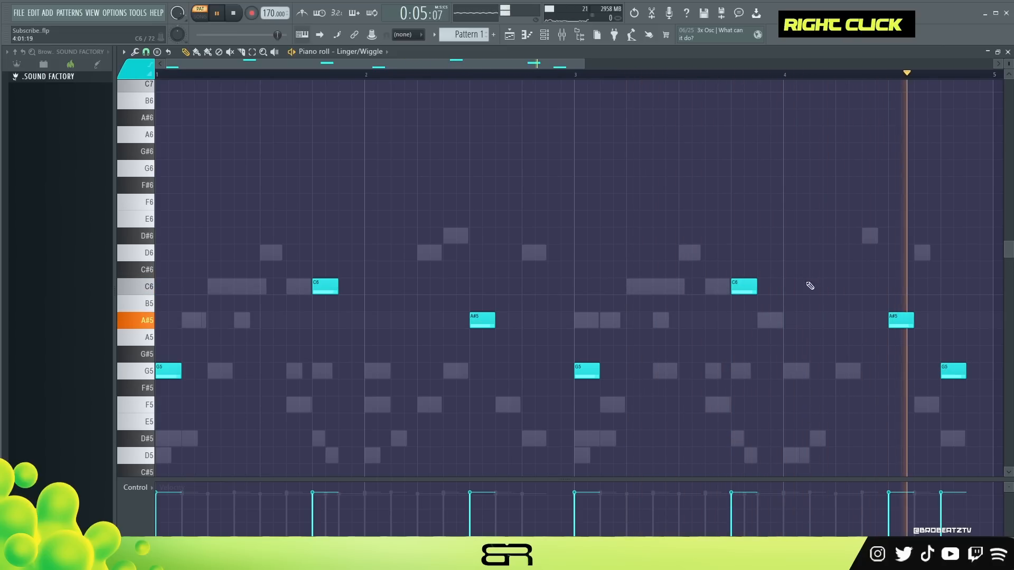
key(space)
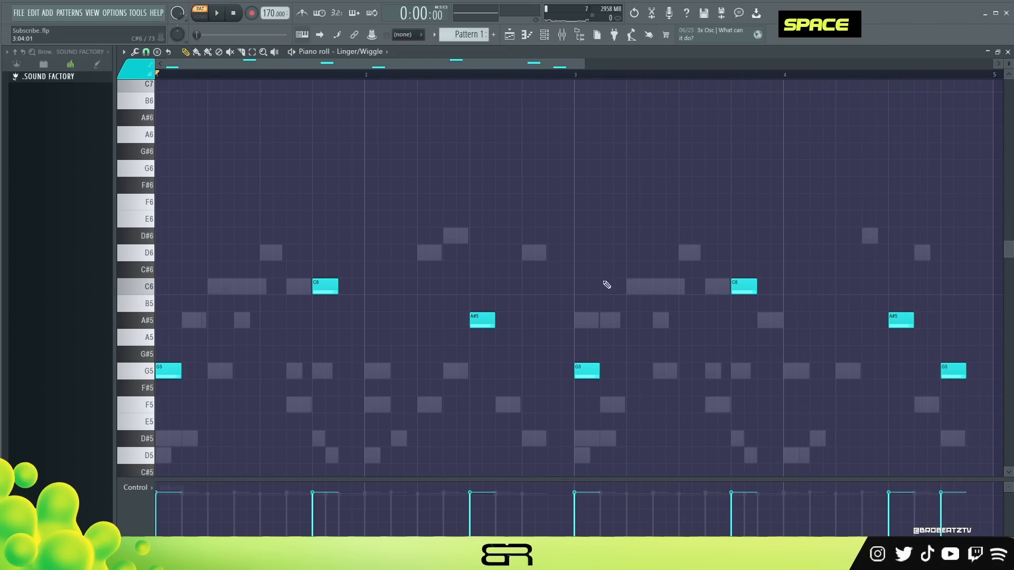
click(489, 151)
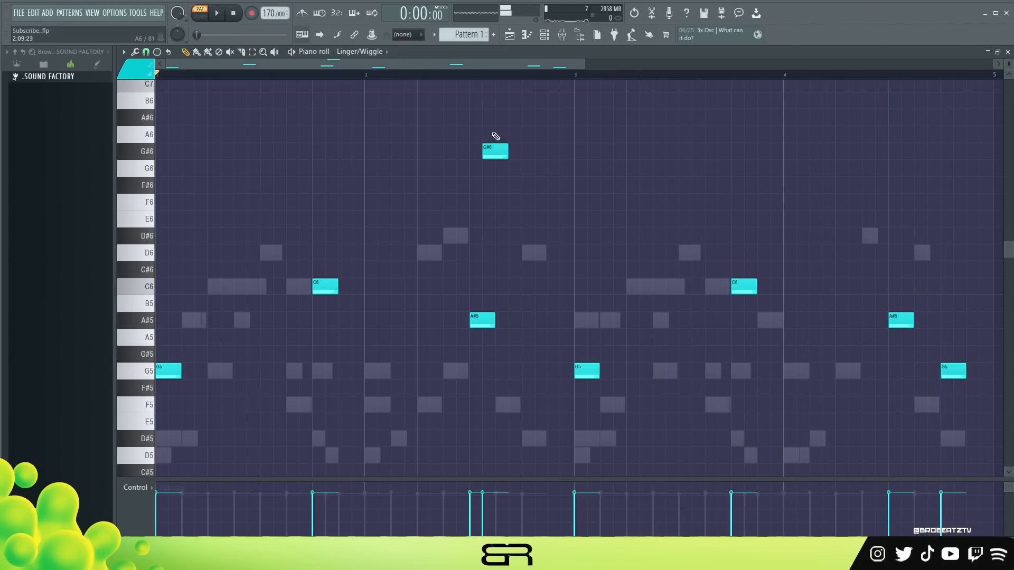
click(580, 118)
click(660, 135)
click(660, 168)
right_click(666, 135)
right_click(664, 168)
right_click(586, 118)
right_click(494, 152)
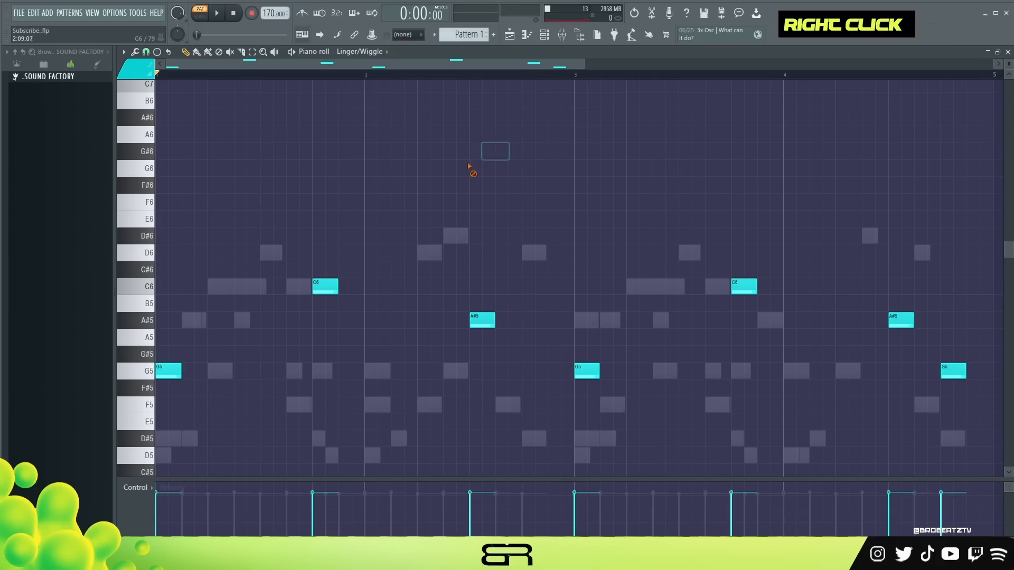
Switch the note colour to green and place a C7 and an A#6 together on beat 2 of bar 1.
click(154, 73)
click(122, 94)
scroll(259, 219, down, 1)
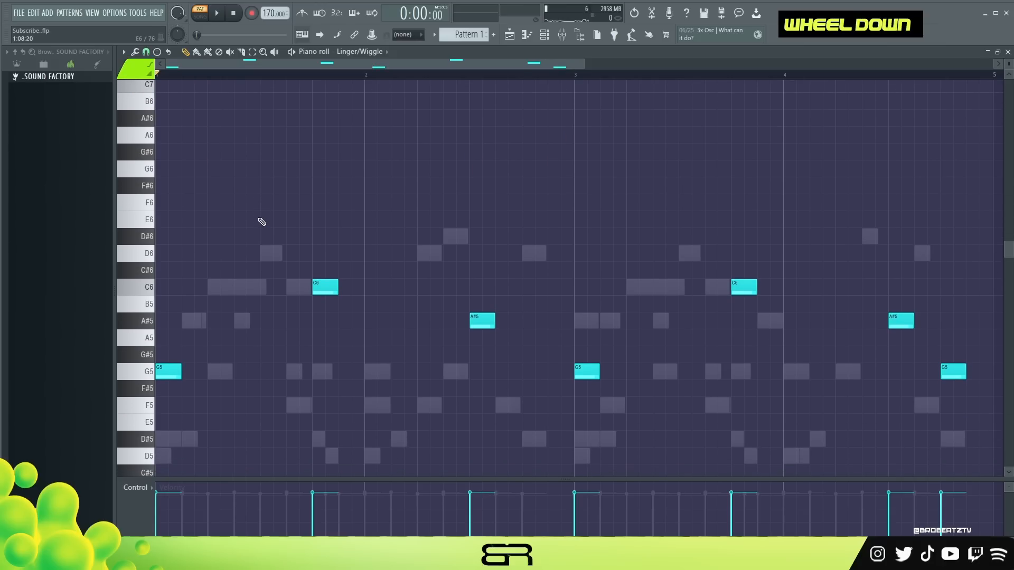
double_click(209, 292)
drag(217, 262, 222, 323)
key(ctrl+Up)
scroll(280, 301, up, 3)
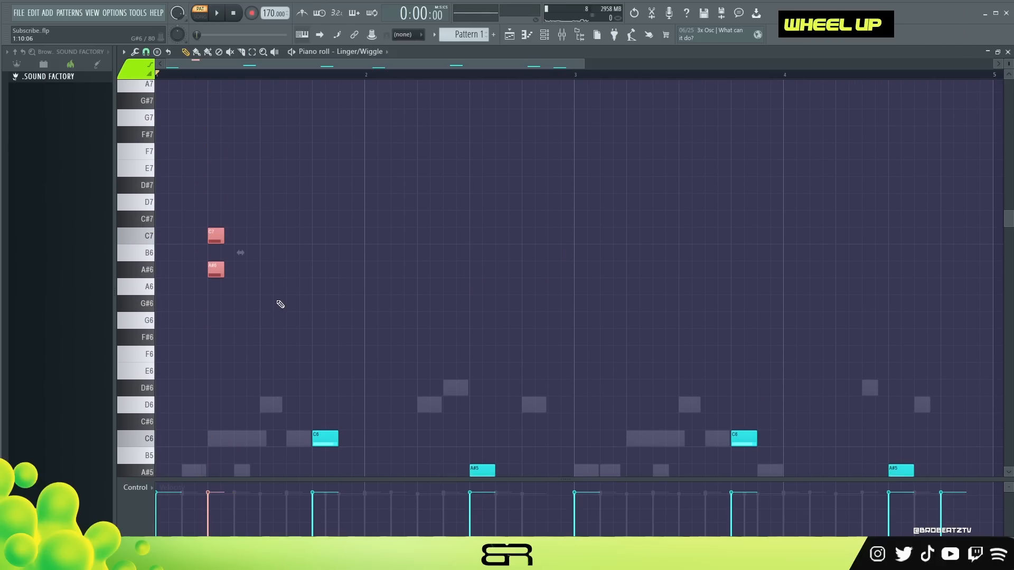
right_click(244, 229)
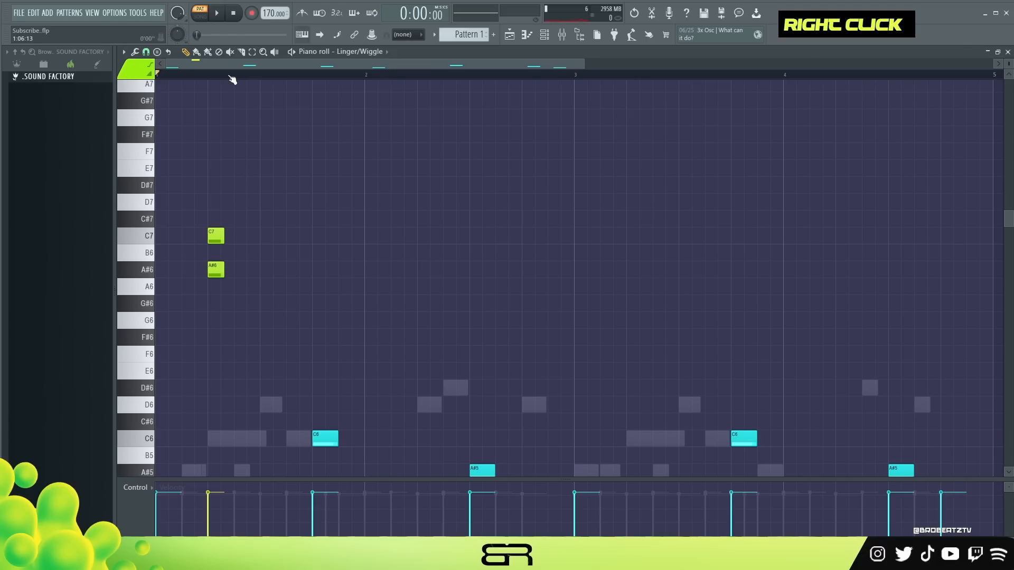
Shift the A#6 a quarter-beat later and copy the C7 to the off-beat of beat 4 in bar 1.
scroll(233, 79, up, 3)
drag(220, 212, 249, 270)
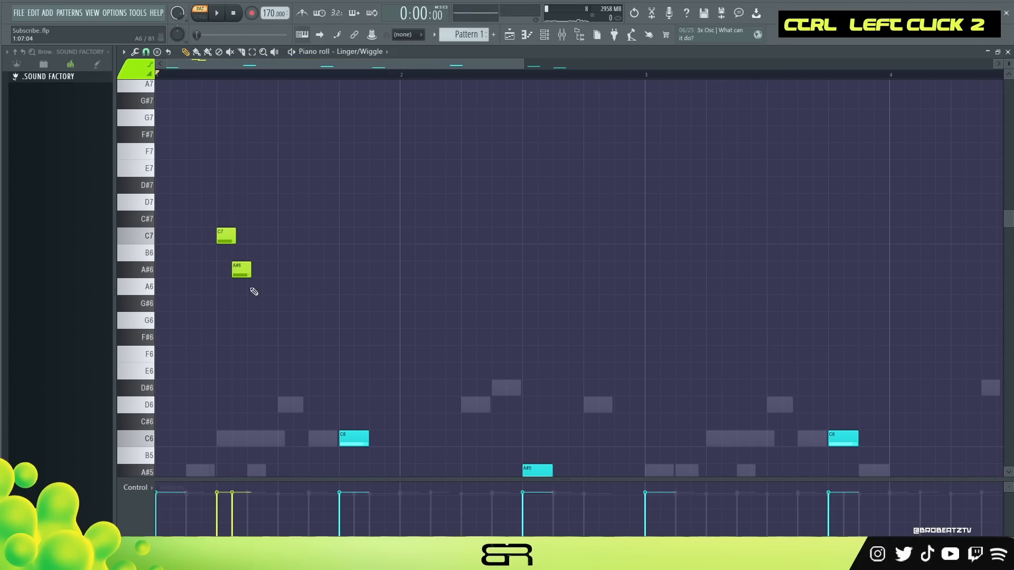
ctrl+click(222, 237)
shift+drag(223, 237, 375, 248)
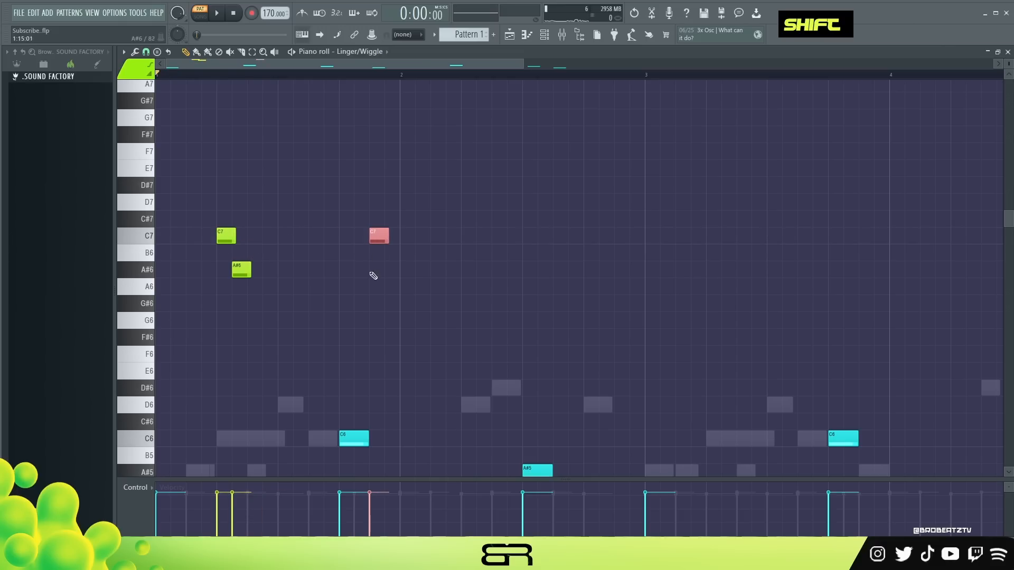
right_click(281, 316)
click(281, 316)
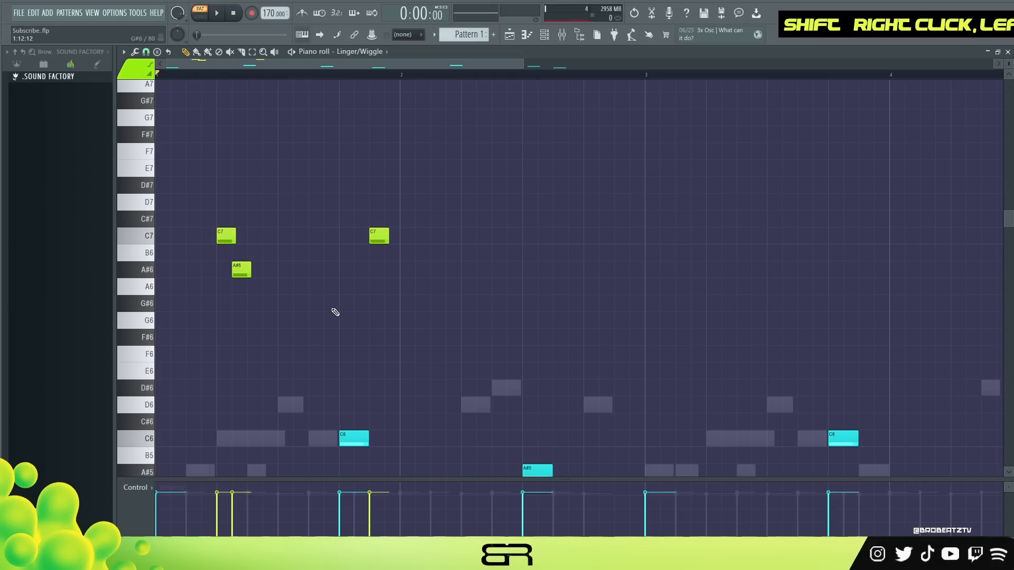
Add a green G6 on beat 4 of bar 1, and play back the phrase.
scroll(307, 347, down, 2)
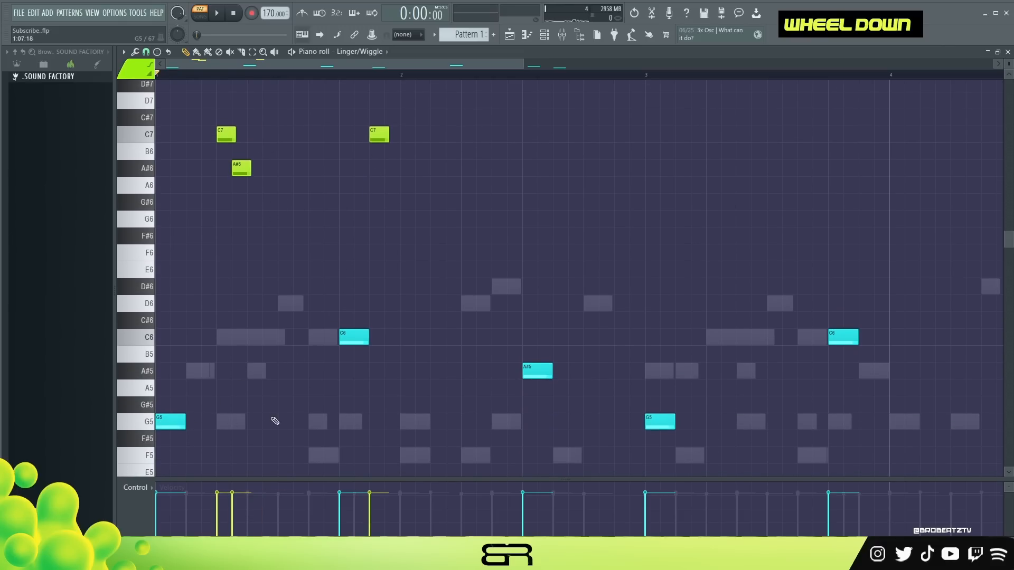
click(340, 421)
key(ctrl+Up)
right_click(421, 264)
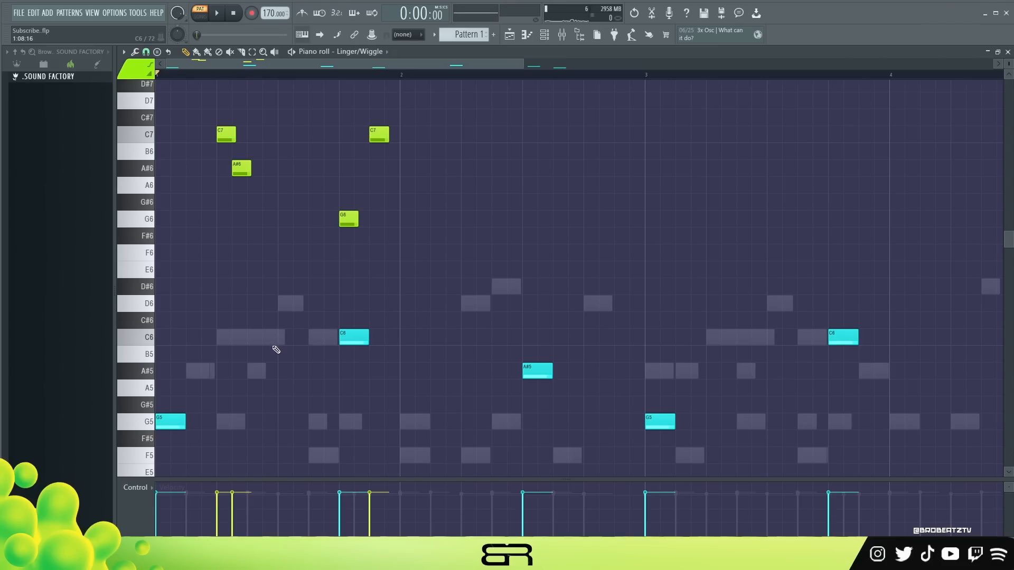
key(space)
key(space)
key(space)
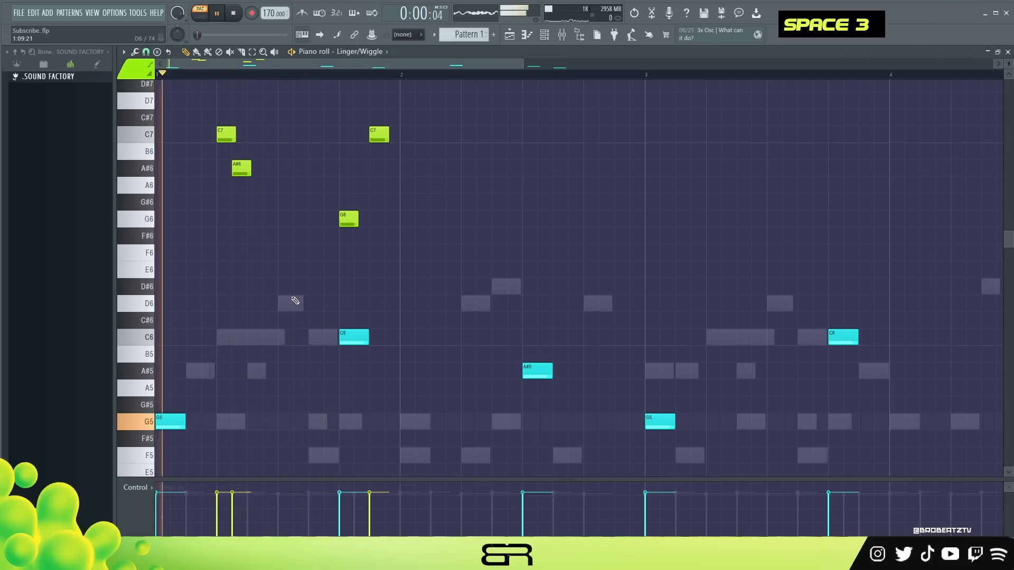
key(space)
Add a D6 a quarter-beat after beat 3 in bar 1, move the A#6 to beat 2's off-beat, and play back.
click(295, 302)
key(space)
key(space)
drag(246, 169, 261, 169)
key(space)
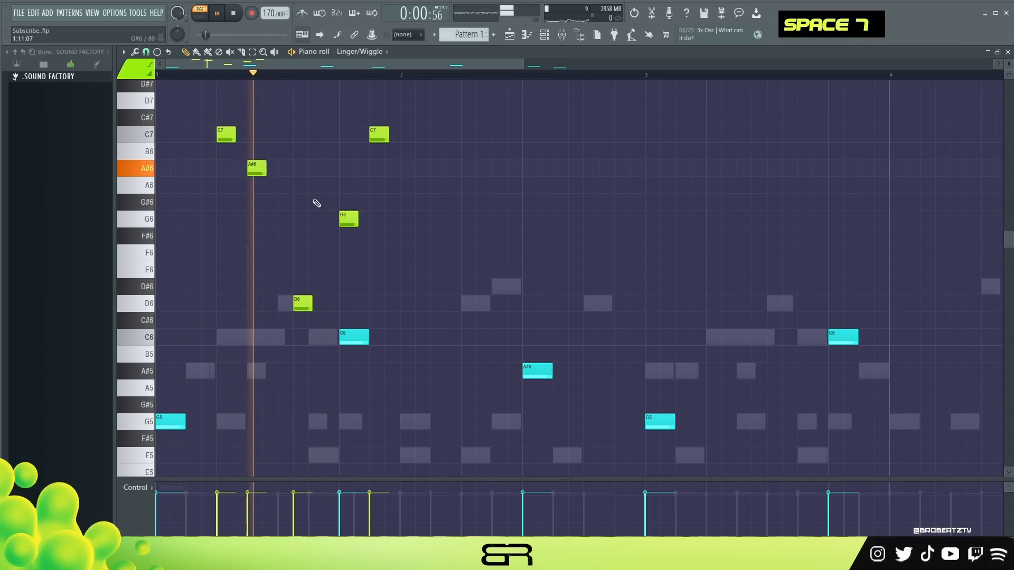
key(space)
key(space)
key(space)
Reposition the D6 to the off-beat of beat 3 in bar 1, and play back.
right_click(303, 303)
click(314, 303)
key(space)
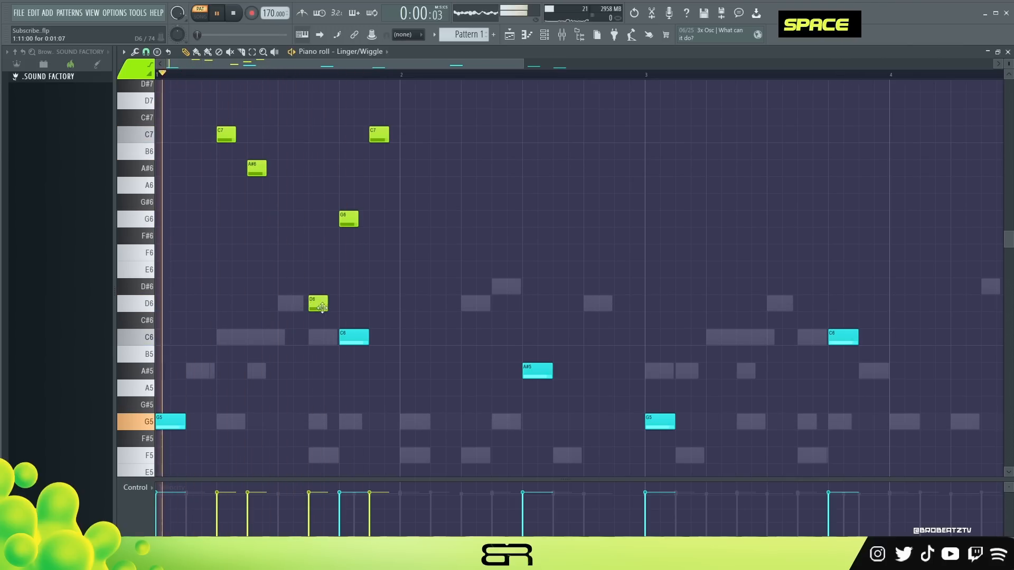
key(space)
mouse_move(317, 305)
mouse_down()
mouse_move(313, 289)
mouse_move(320, 317)
mouse_up()
key(space)
key(space)
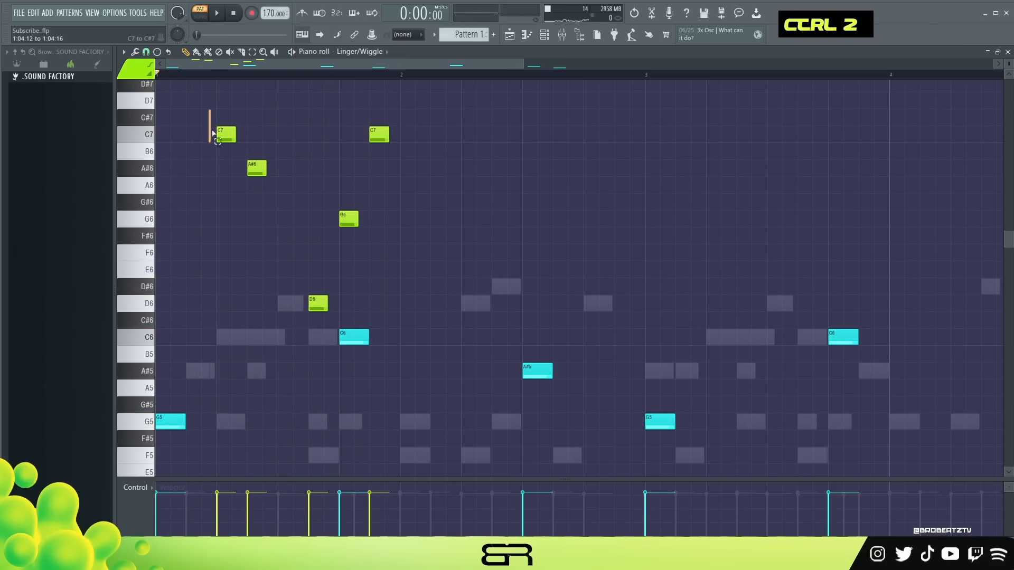
Recolour both C7 notes in bar 1 orange and copy the C7 to beats 2 and 3 of bar 2.
ctrl+click(226, 134)
ctrl+shift+click(379, 134)
click(134, 71)
click(133, 156)
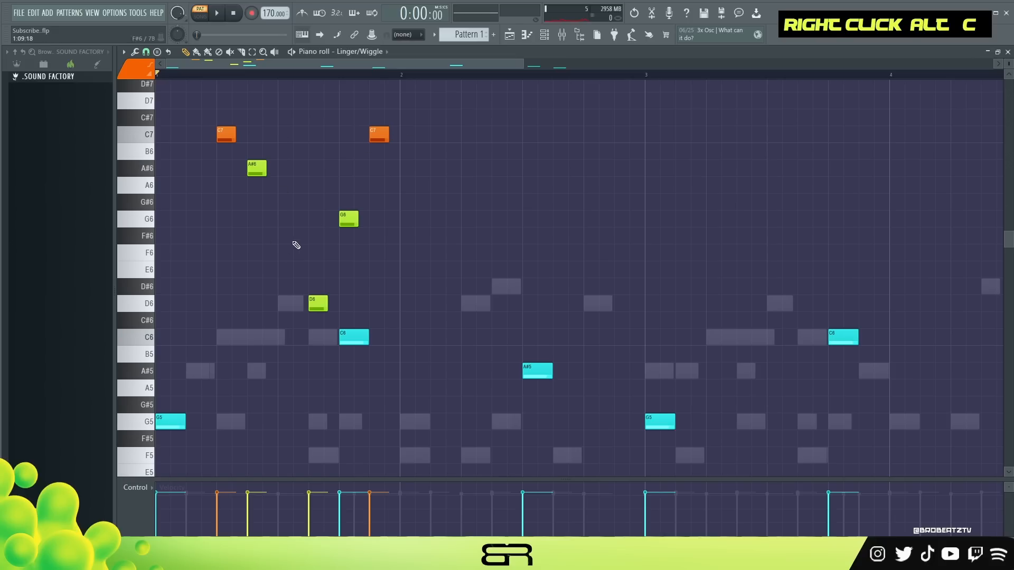
drag(382, 136, 531, 137)
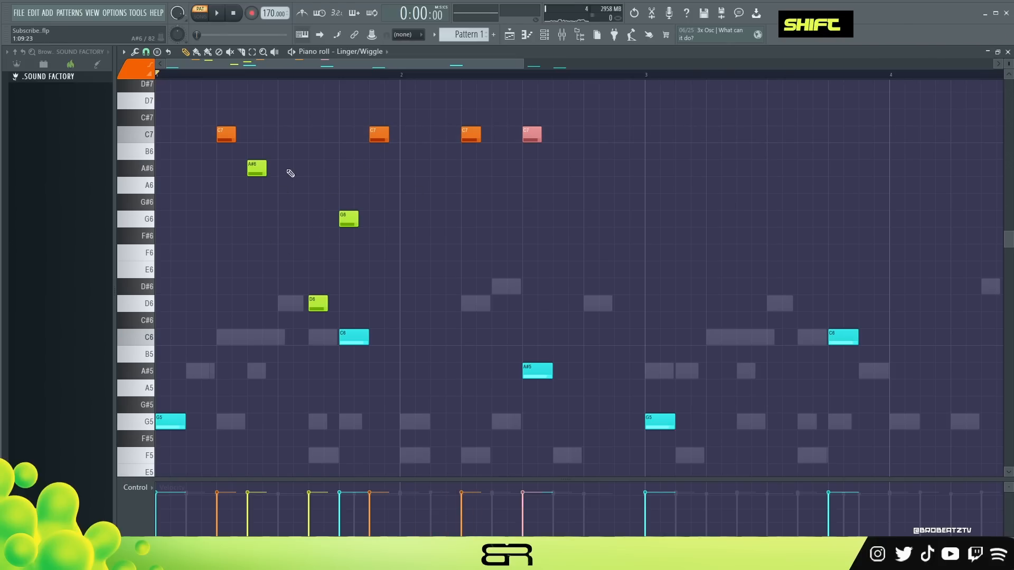
Copy the green A#6 to the off-beats of beats 1 and 2 in bar 2, and play back.
ctrl+click(257, 168)
drag(257, 168, 439, 168)
key(space)
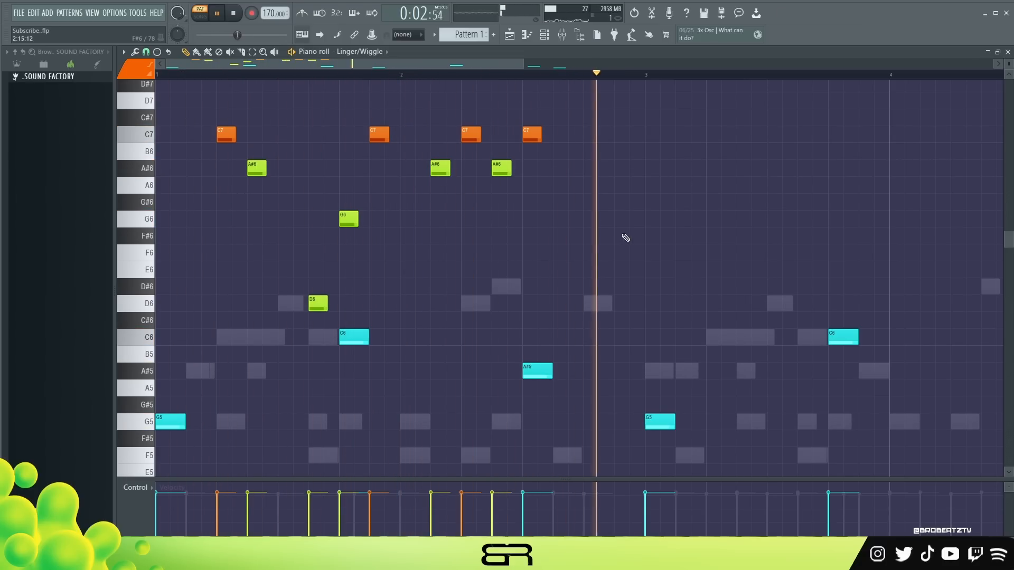
key(space)
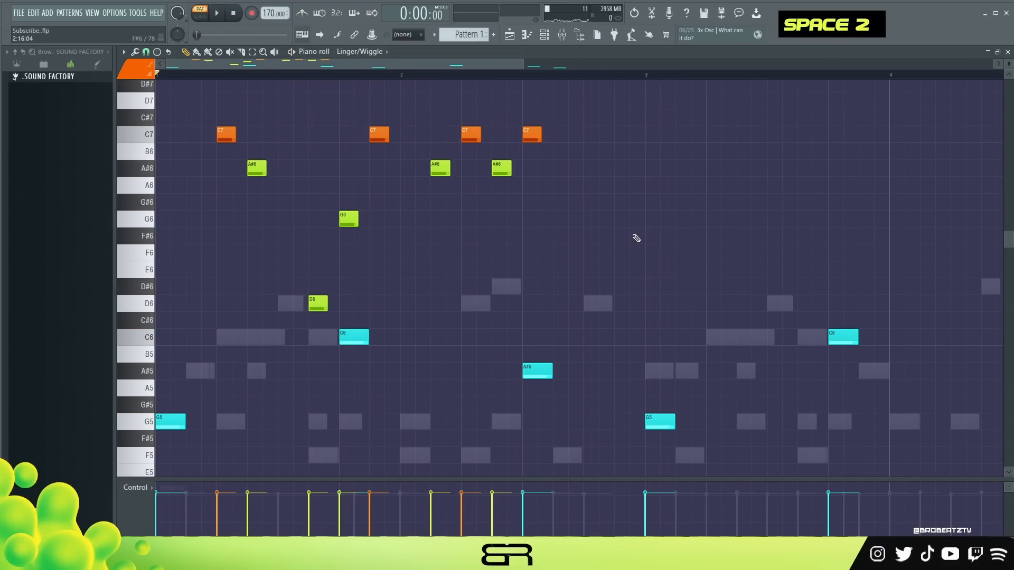
Add orange G6 notes on beats 2 and 4 of bar 3, and play back.
drag(462, 64, 443, 106)
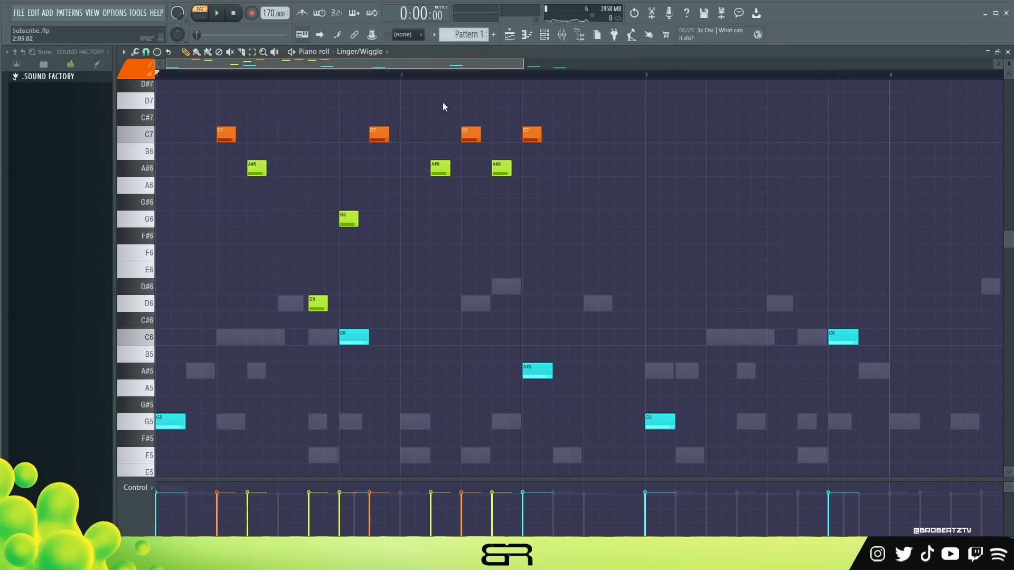
drag(1007, 65, 1008, 72)
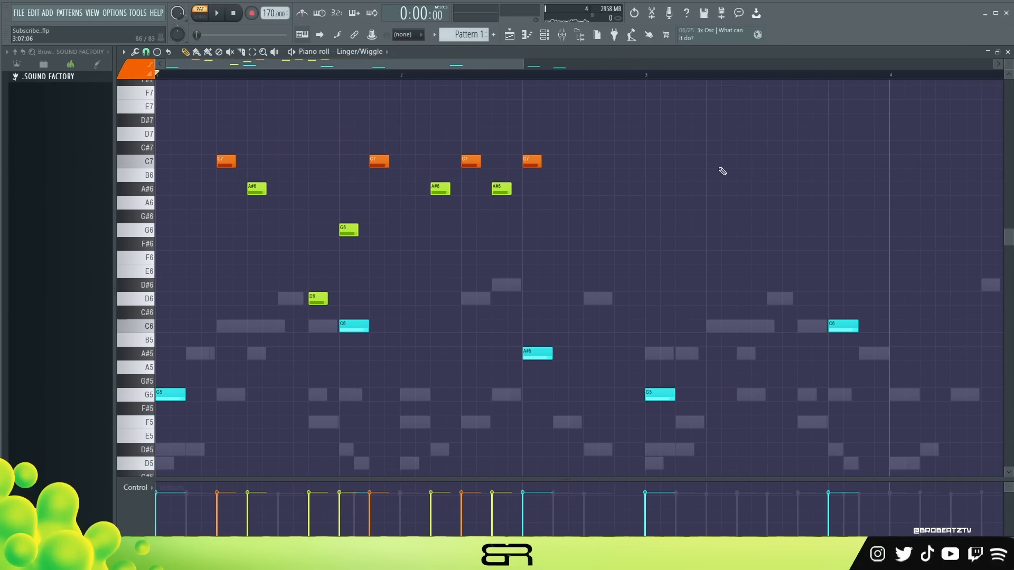
drag(438, 64, 470, 68)
drag(470, 67, 565, 69)
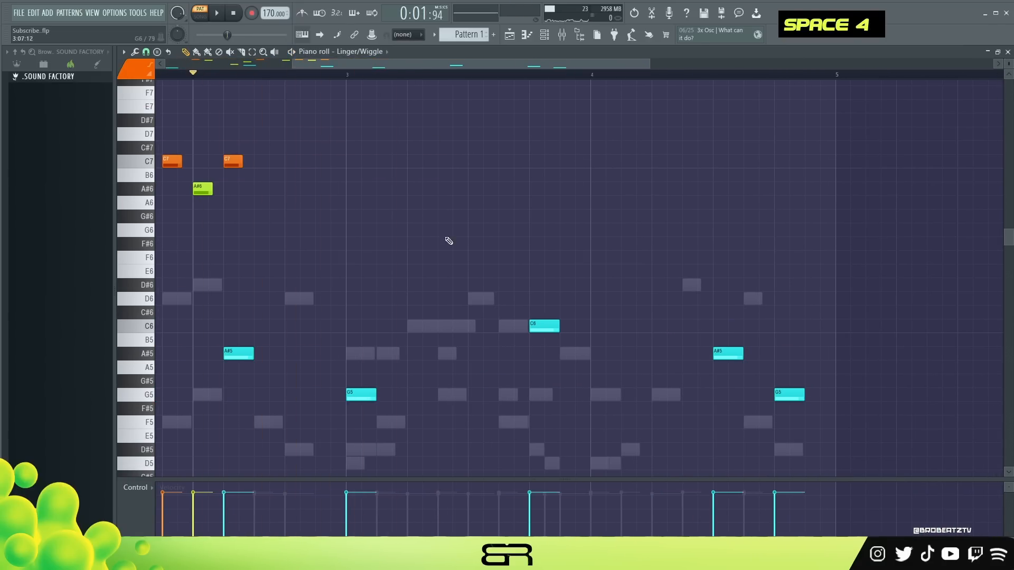
click(411, 230)
mouse_move(410, 230)
mouse_down()
mouse_move(562, 229)
mouse_move(533, 230)
mouse_up()
key(space)
key(space)
Add green D6 and D#6 notes across beat 3 and an F6 on beat 4's off-beat in bar 3, playing back.
click(564, 257)
key(space)
click(378, 75)
click(471, 299)
click(502, 285)
key(space)
key(space)
key(space)
Fill bar 4 with orange F6 on beats 1 and 4, orange D#6 on beat 2 and beat 3's off-beat, and a green D6 between them.
drag(417, 230, 586, 260)
click(657, 285)
click(721, 286)
key(space)
key(space)
key(space)
drag(721, 286, 752, 285)
click(688, 300)
mouse_move(596, 67)
mouse_down()
mouse_move(538, 78)
mouse_move(608, 69)
mouse_up()
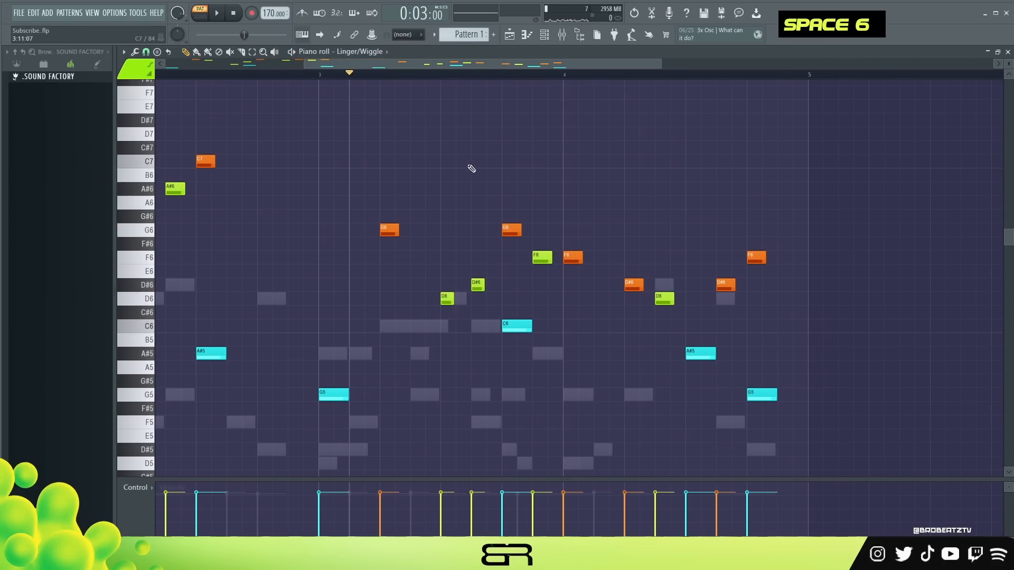
Examine the recurring G6 and F6 notes in bars 3 and 4, and audition the D#6 notes in bar 4.
right_click(468, 201)
click(319, 74)
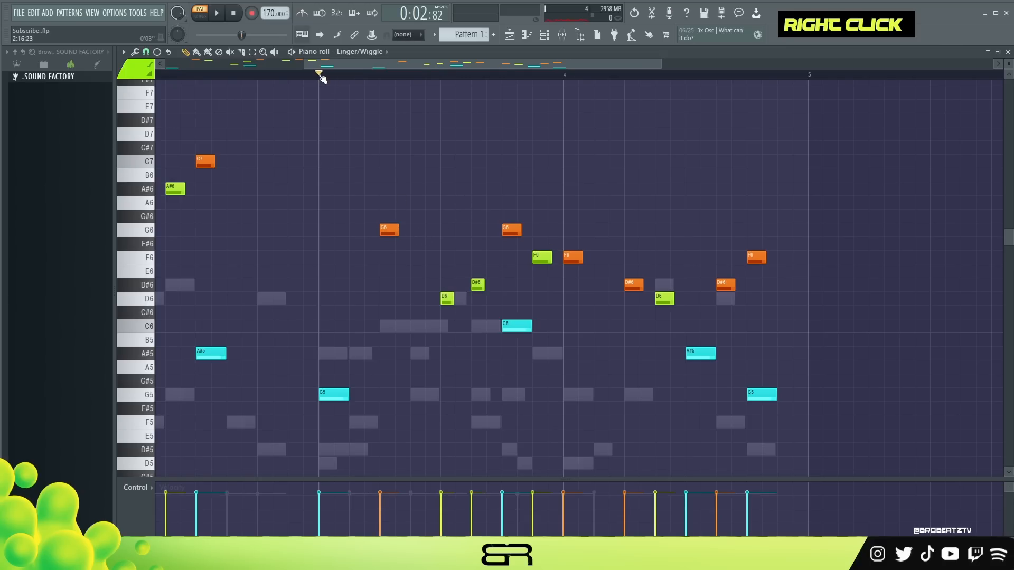
ctrl+shift+click(392, 232)
right_click(556, 285)
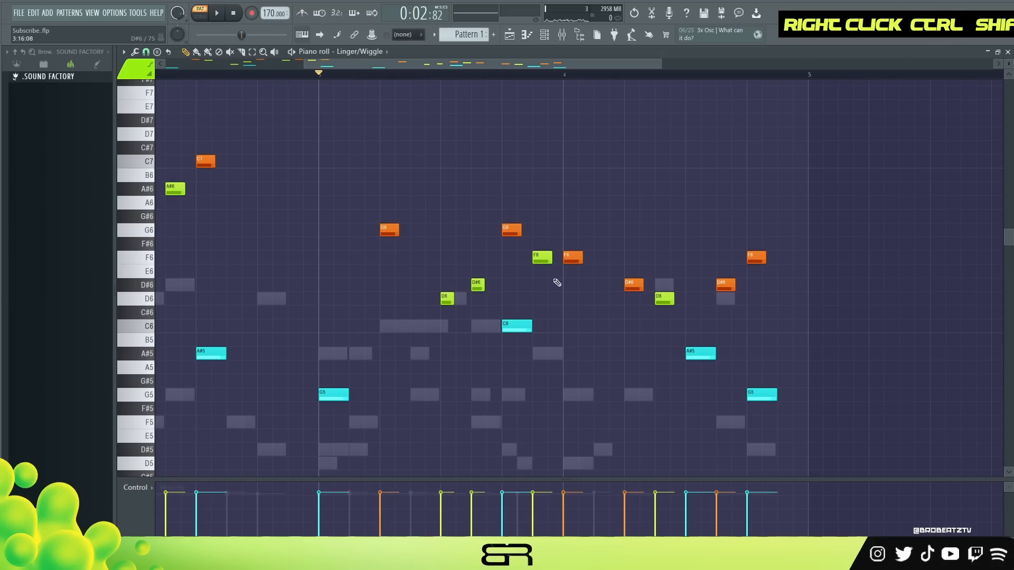
drag(568, 224, 767, 331)
right_click(723, 343)
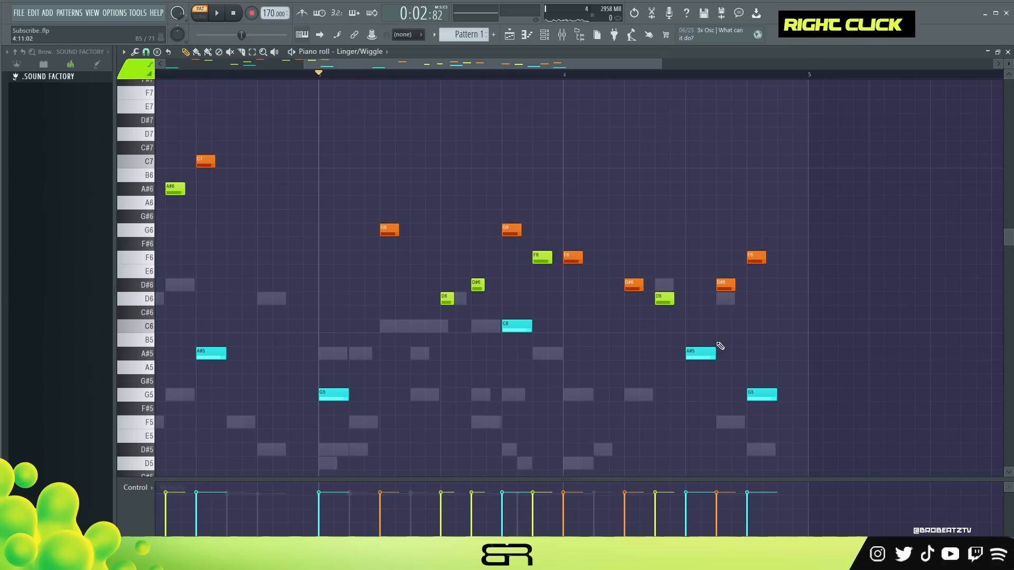
ctrl+shift+click(568, 258)
ctrl+shift+click(756, 257)
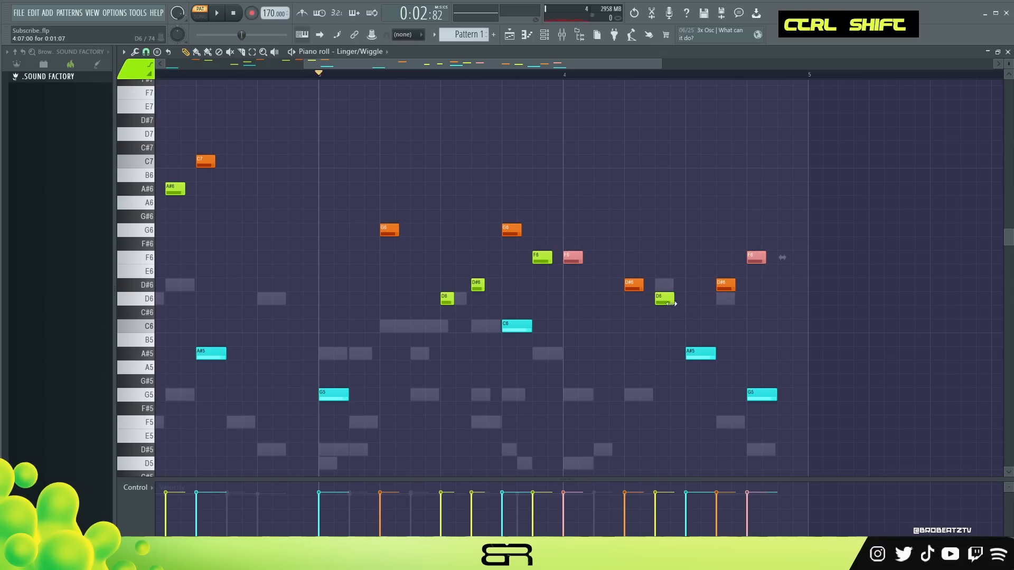
drag(623, 285, 726, 315)
ctrl+right_click(731, 310)
drag(756, 257, 757, 268)
ctrl+click(637, 286)
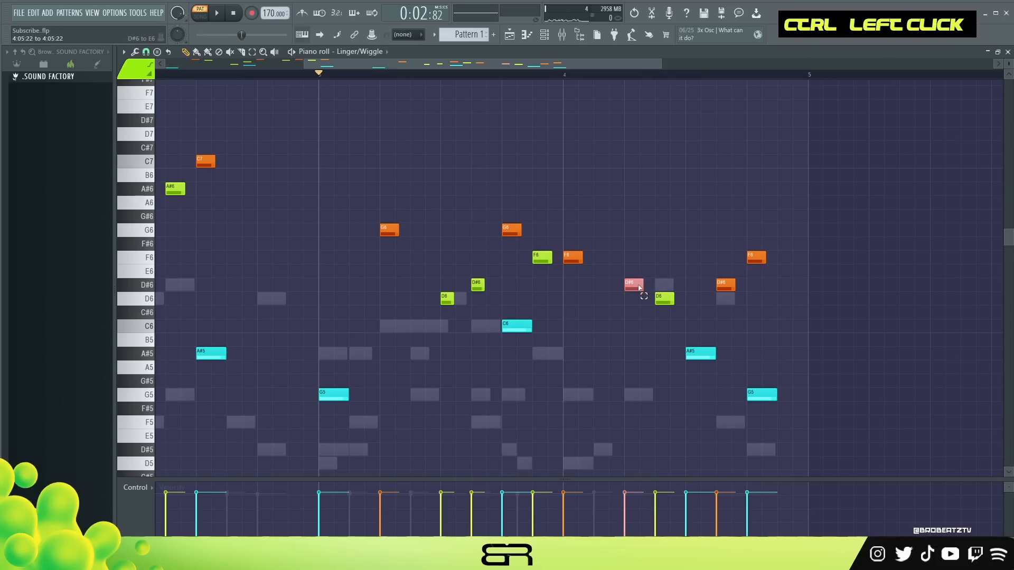
alt+right_click(661, 289)
alt+right_click(719, 285)
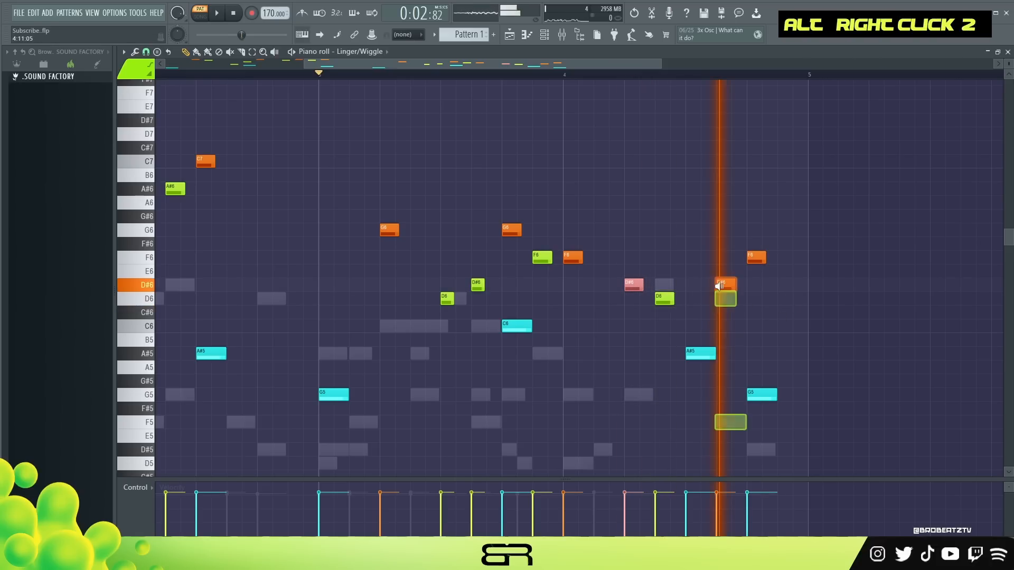
Play back the complete four-bar Linger/Wiggle melody from the start.
ctrl+right_click(328, 79)
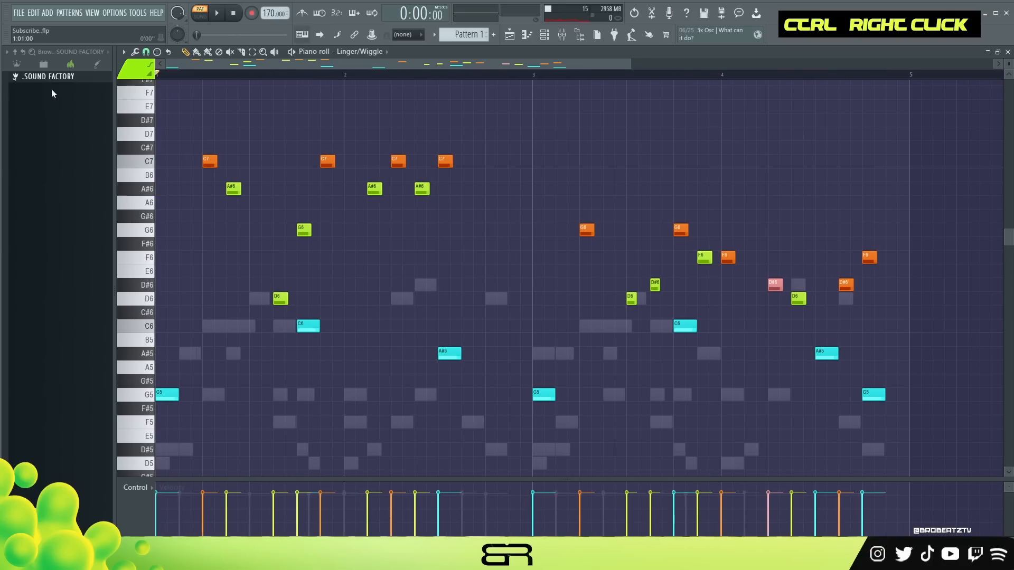
key(space)
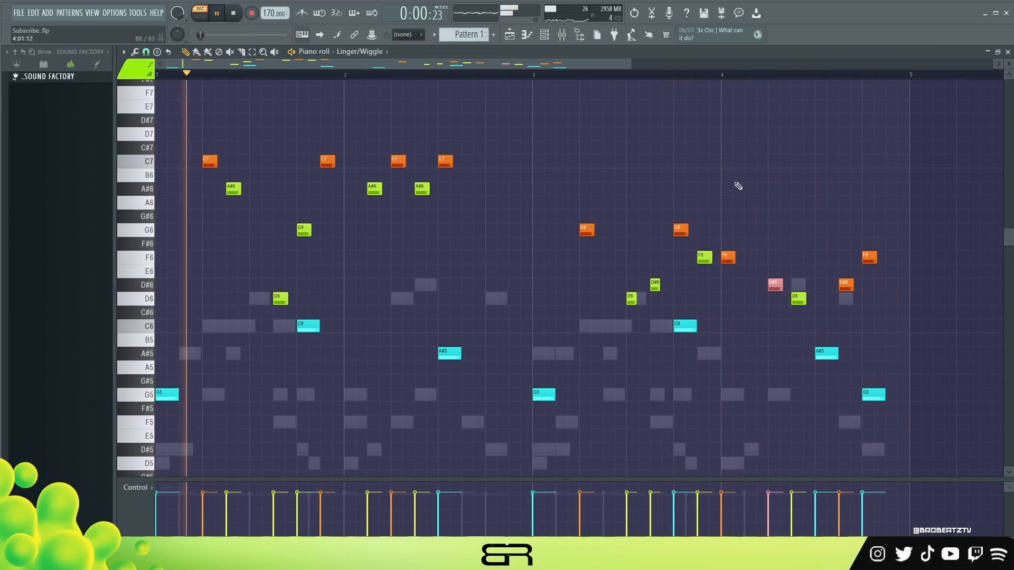
right_click(767, 187)
key(space)
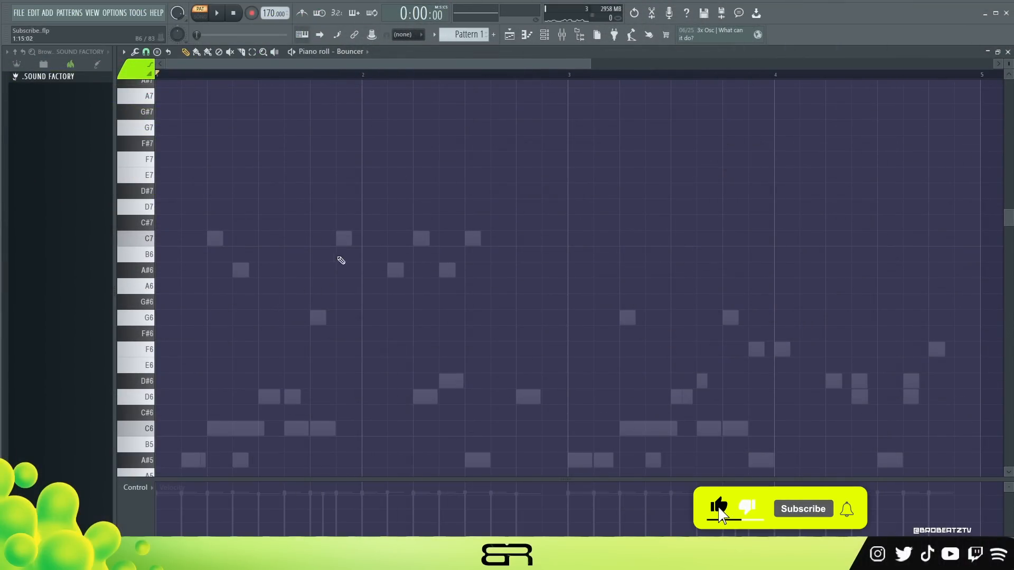
In the Bouncer part, add half-beat notes A#6, C7 and A#6 in sequence from the start of bar 1.
click(168, 269)
click(193, 238)
click(219, 270)
drag(274, 288, 157, 222)
right_click(275, 321)
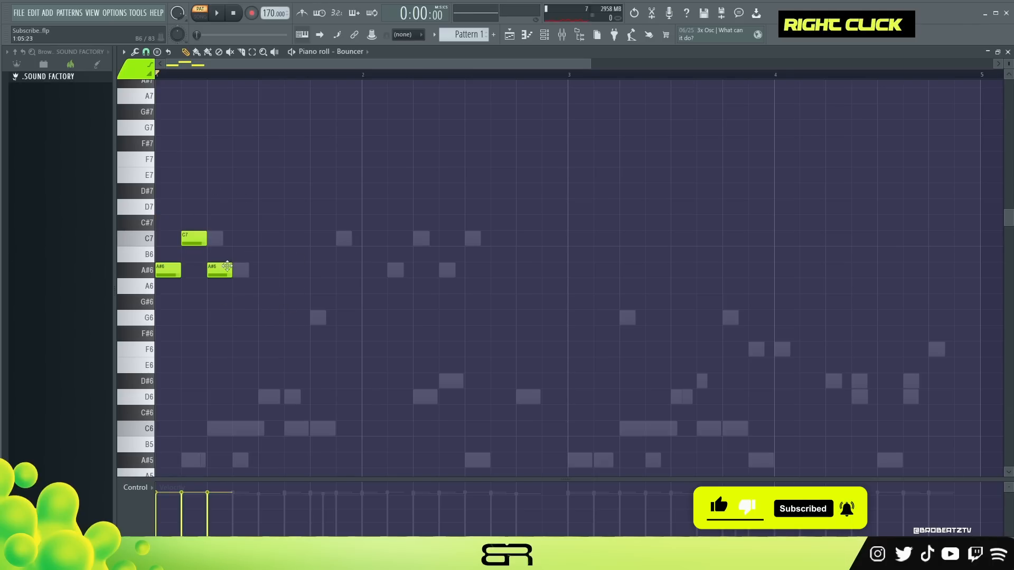
drag(185, 226, 244, 272)
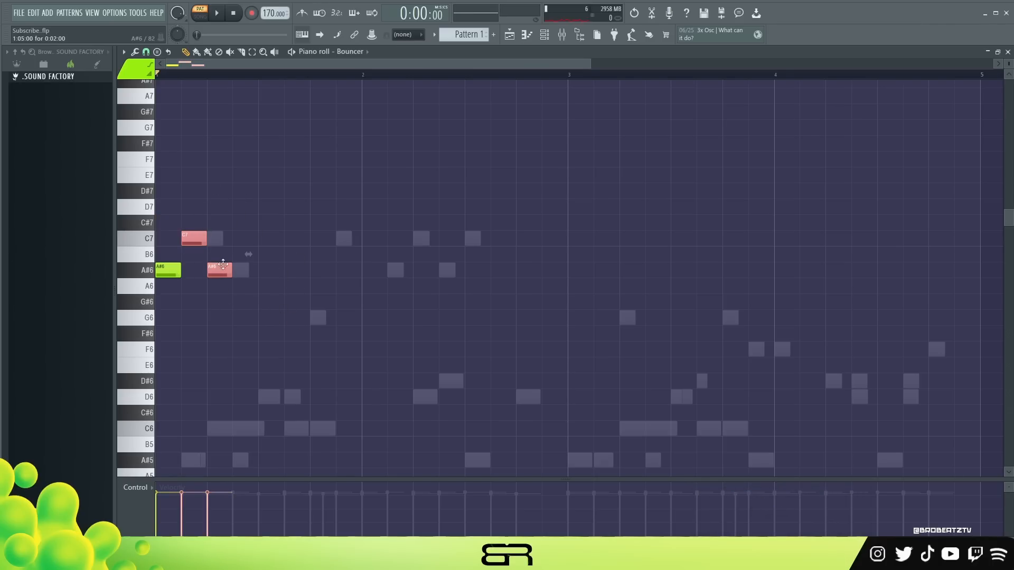
right_click(237, 182)
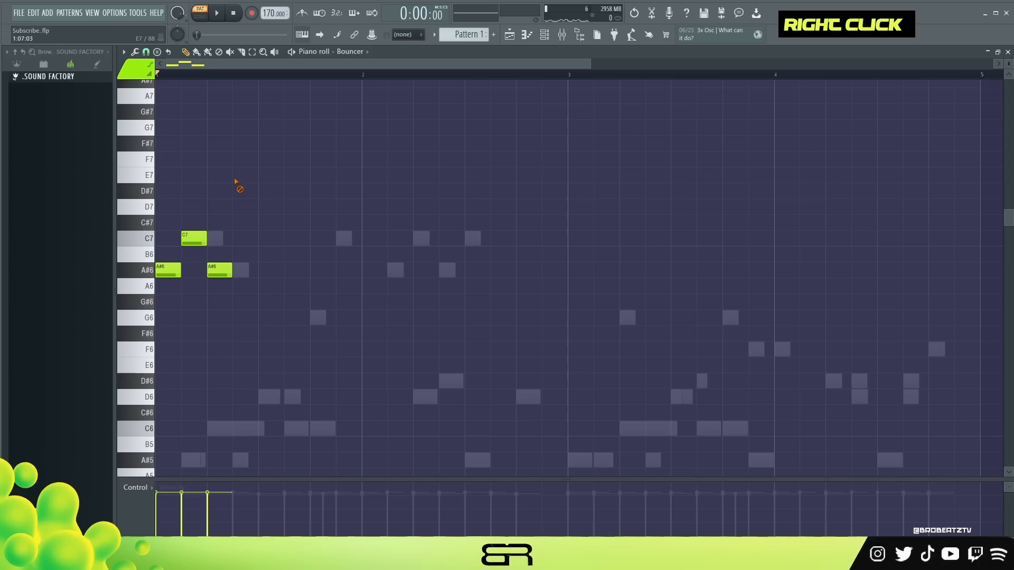
Add a half-beat D7 on the off-beat of beat 2 in bar 1, and play back the bounce.
click(180, 270)
drag(232, 222, 235, 207)
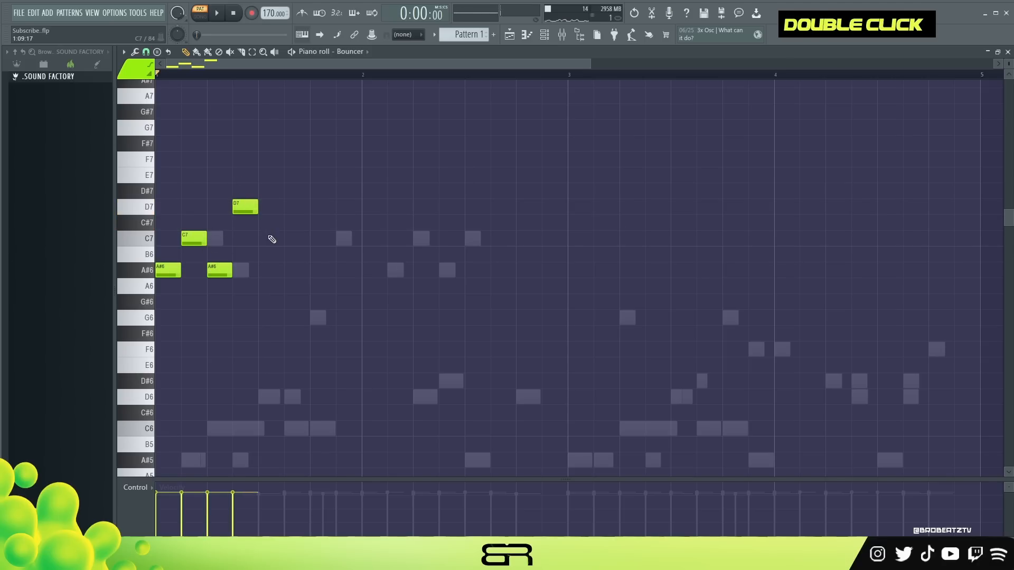
key(space)
key(space)
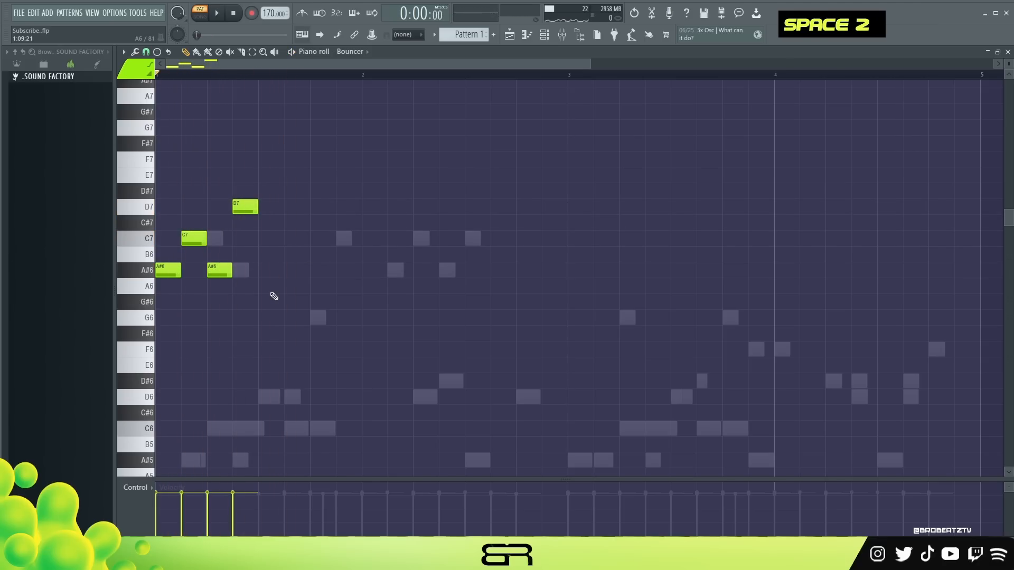
Try G6 in place of the D7 in bar 1, play it back, and restore the D7.
click(237, 314)
right_click(245, 206)
key(space)
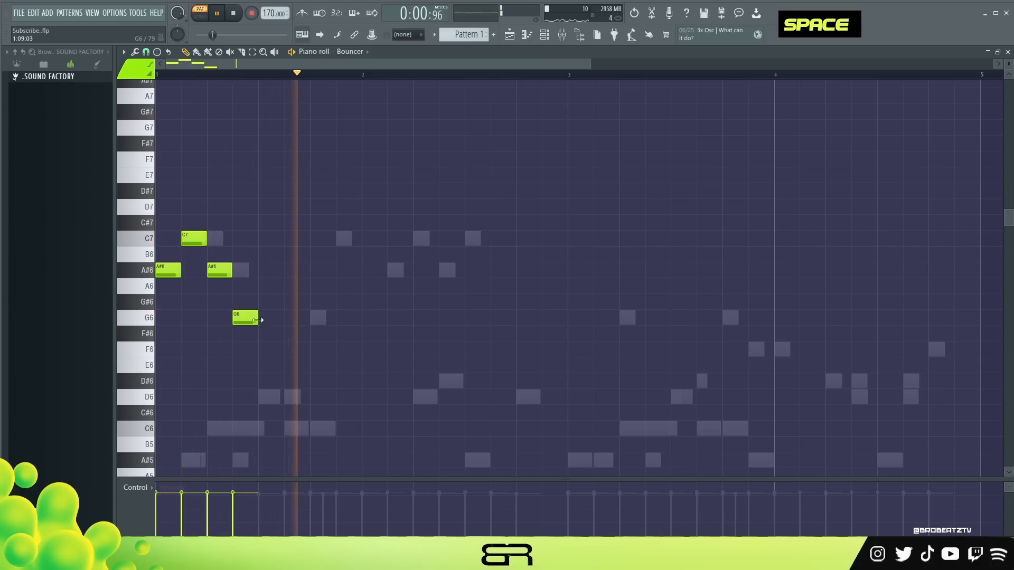
key(space)
drag(237, 316, 238, 206)
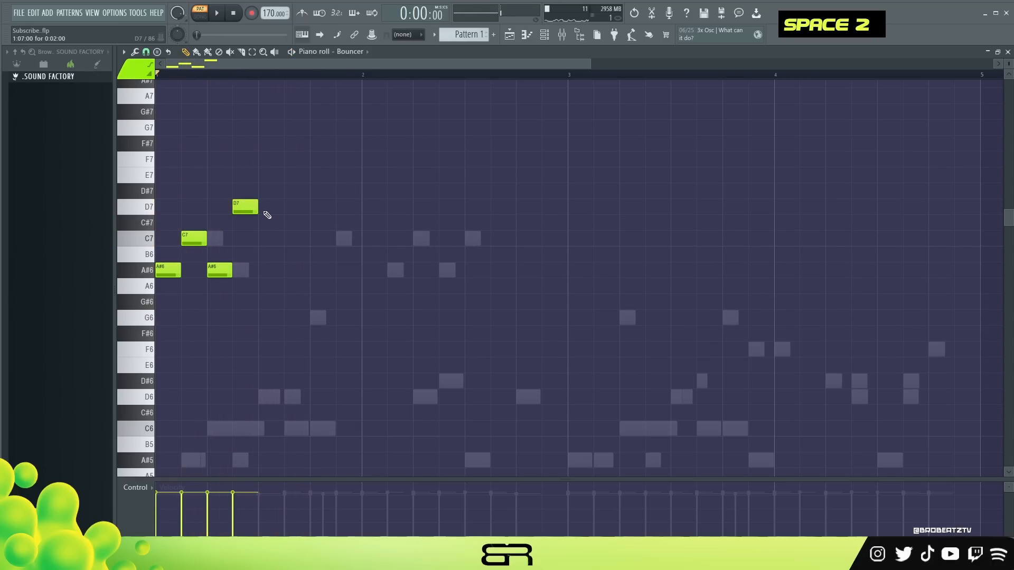
Copy the four-note bounce into bar 2, and duplicate both bars into bars 3 and 4.
key(ctrl)
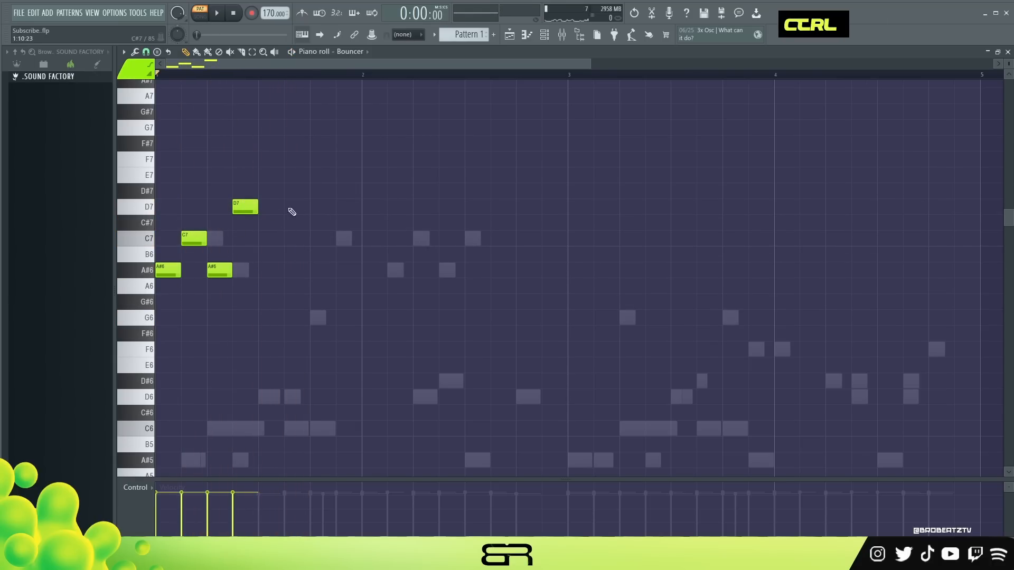
drag(290, 200, 380, 270)
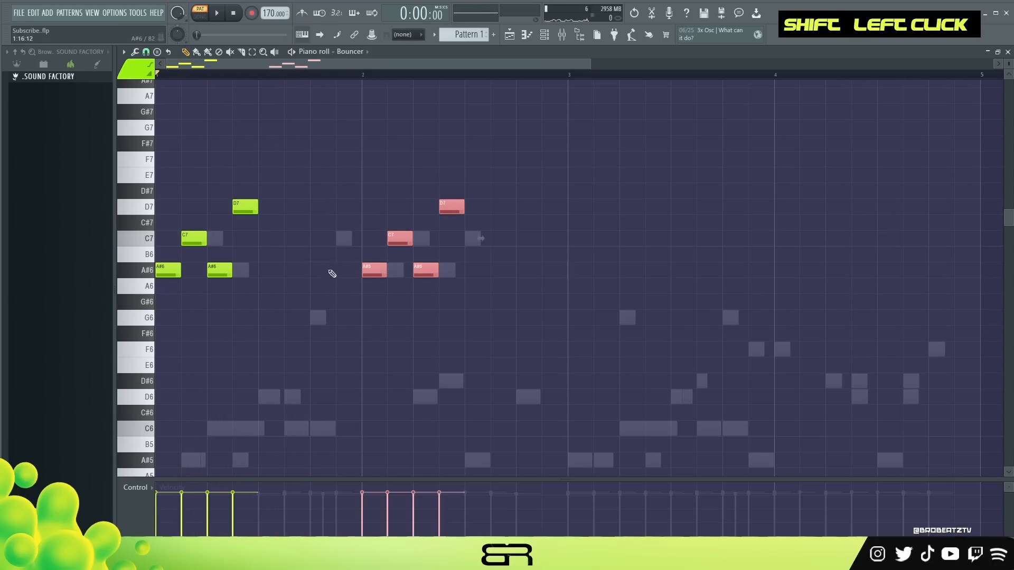
key(ctrl+a)
drag(175, 271, 591, 293)
click(593, 306)
right_click(593, 307)
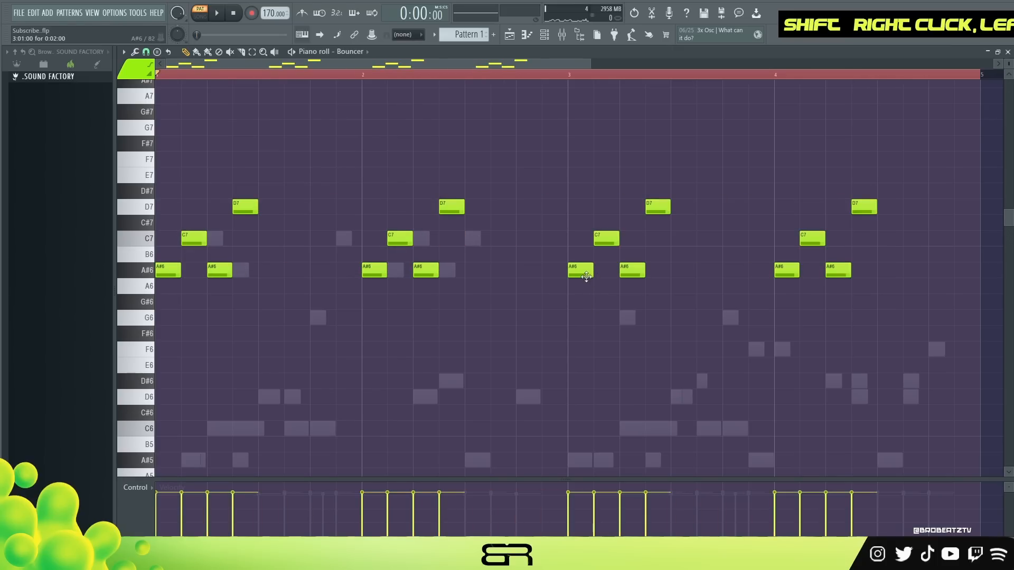
In bar 3, replace the C7 with G6 and the D7 with C7.
click(599, 318)
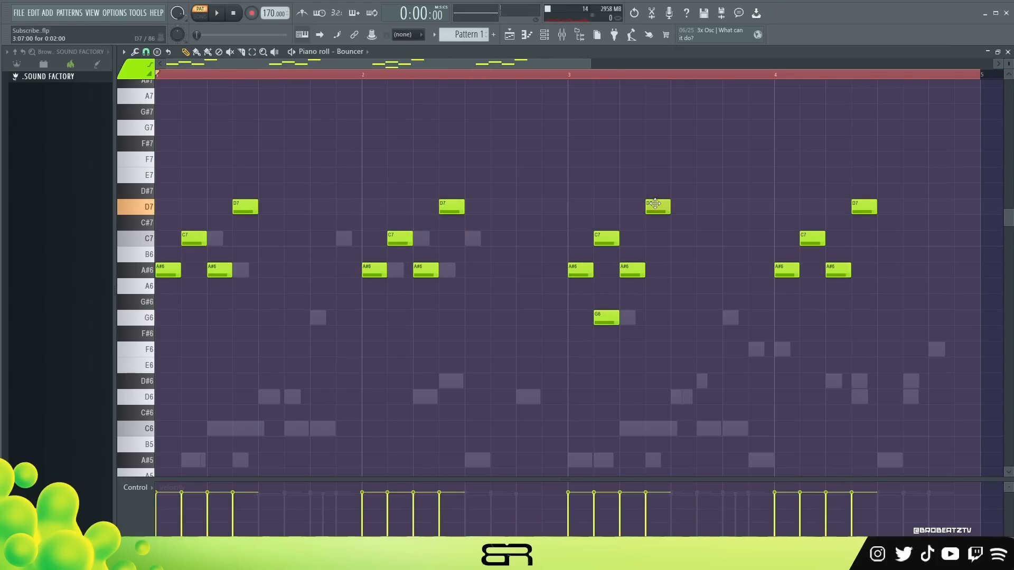
click(649, 236)
right_click(655, 207)
right_click(607, 238)
Replace the bar 4 notes with a copy of the bar 3 phrase, and play back the bouncer melody.
drag(886, 199, 770, 298)
key(Delete)
drag(710, 199, 565, 333)
shift+drag(580, 272, 790, 283)
click(742, 384)
key(space)
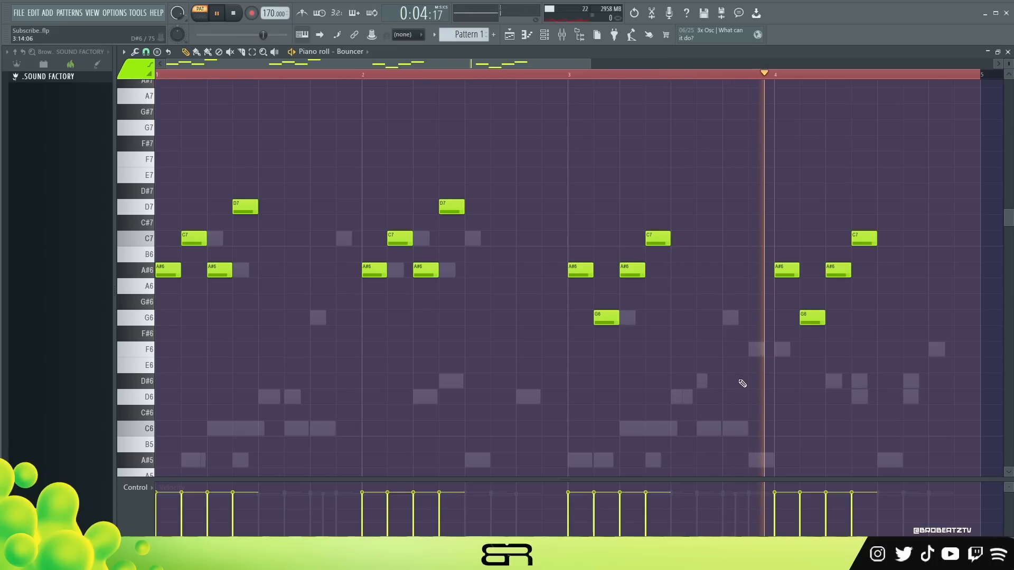
key(space)
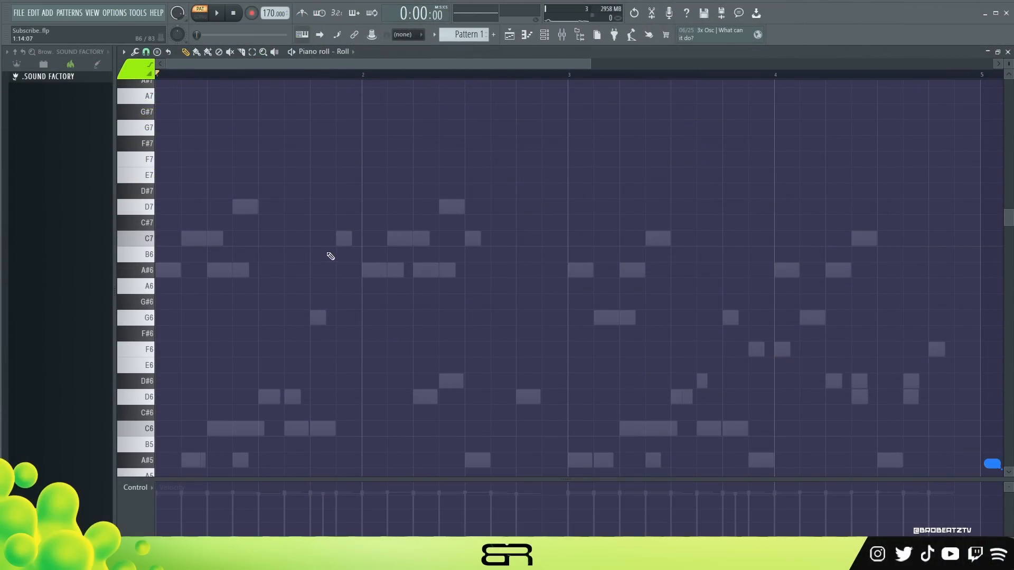
click(316, 243)
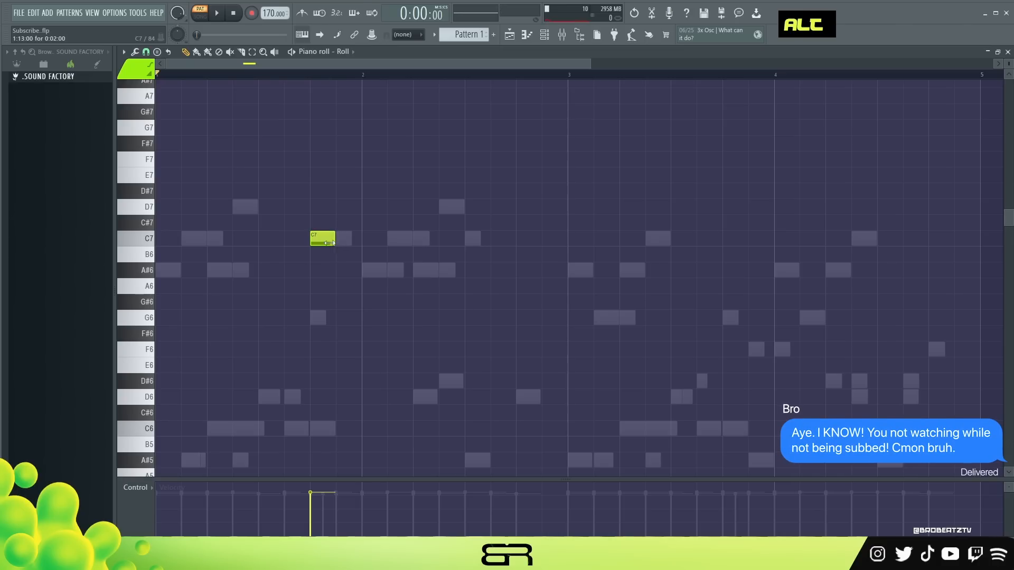
drag(335, 244, 320, 257)
alt+click(322, 257)
alt+click(331, 272)
alt+click(341, 287)
alt+click(345, 305)
alt+click(354, 334)
alt+click(363, 351)
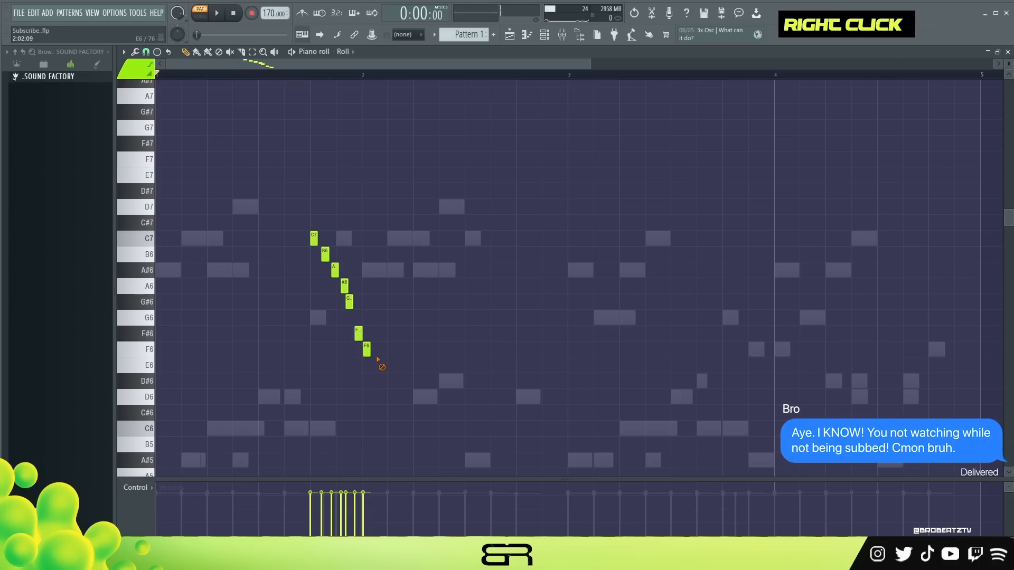
right_click(367, 350)
right_click(313, 238)
right_click(323, 254)
right_click(335, 270)
right_click(344, 286)
right_click(349, 302)
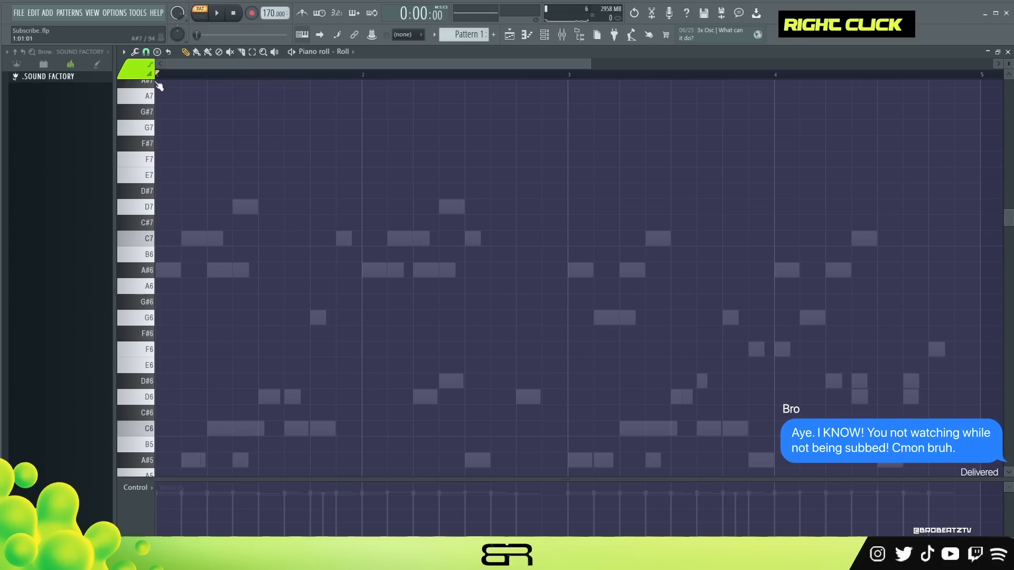
Set the snap to 1/6 beat and add a descending roll C7, A#6, G#6, G6, F6, D#6 from beat 4 of bar 1.
click(146, 51)
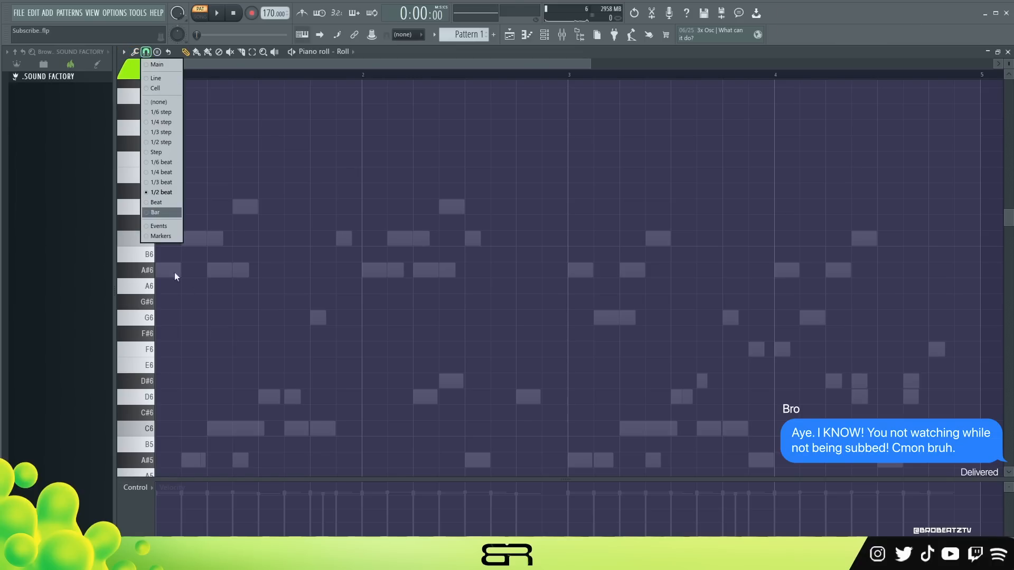
click(163, 163)
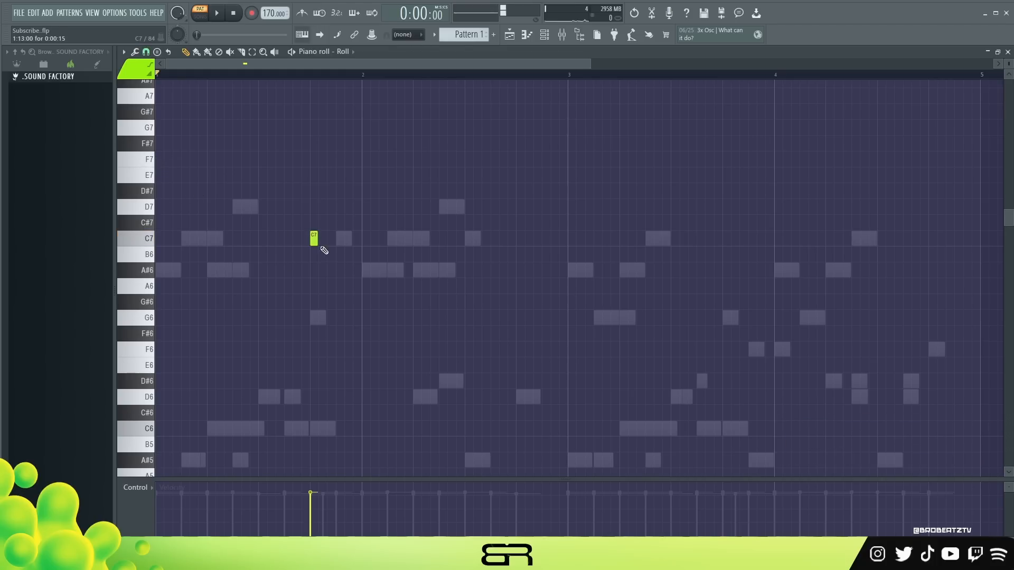
click(321, 270)
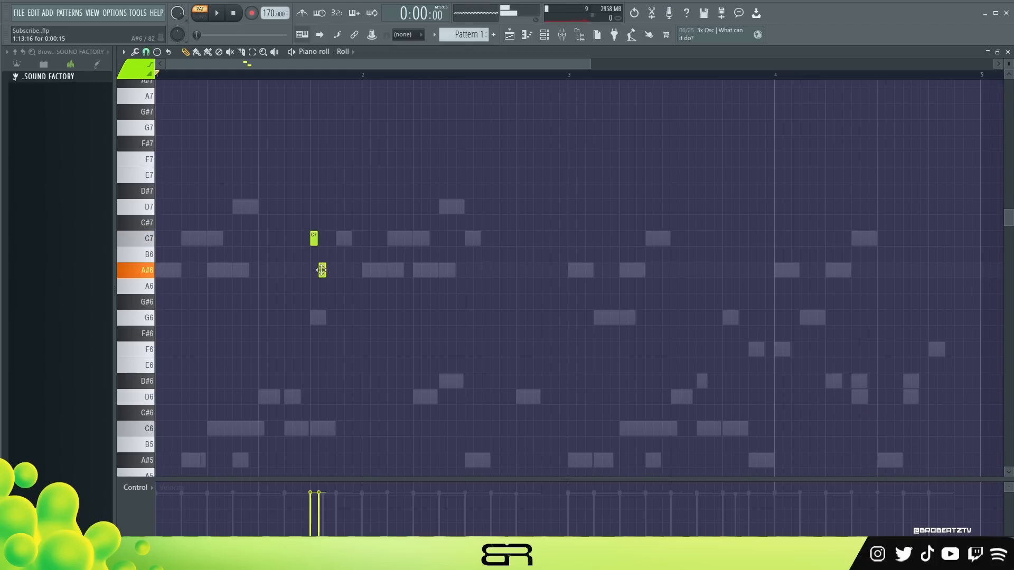
click(330, 302)
click(339, 317)
click(348, 349)
click(357, 381)
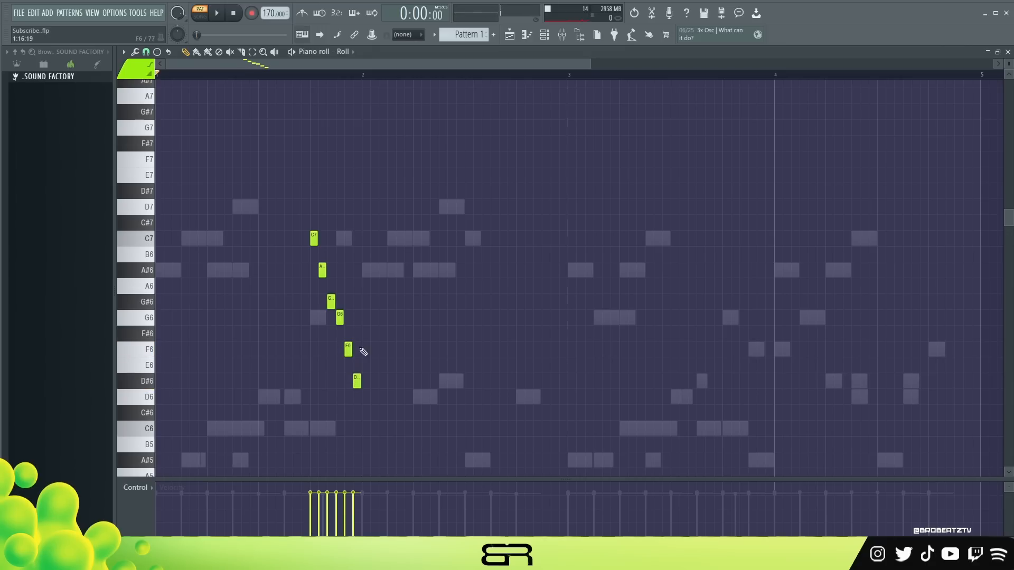
Play back the six-note descending roll and copy it to beat 4 of bar 3.
key(space)
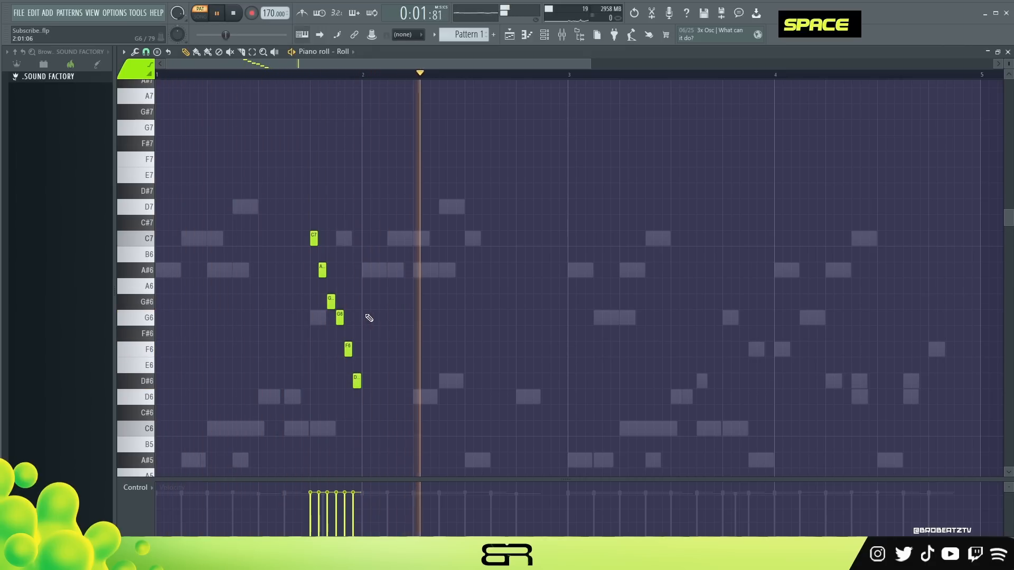
key(space)
key(ctrl+a)
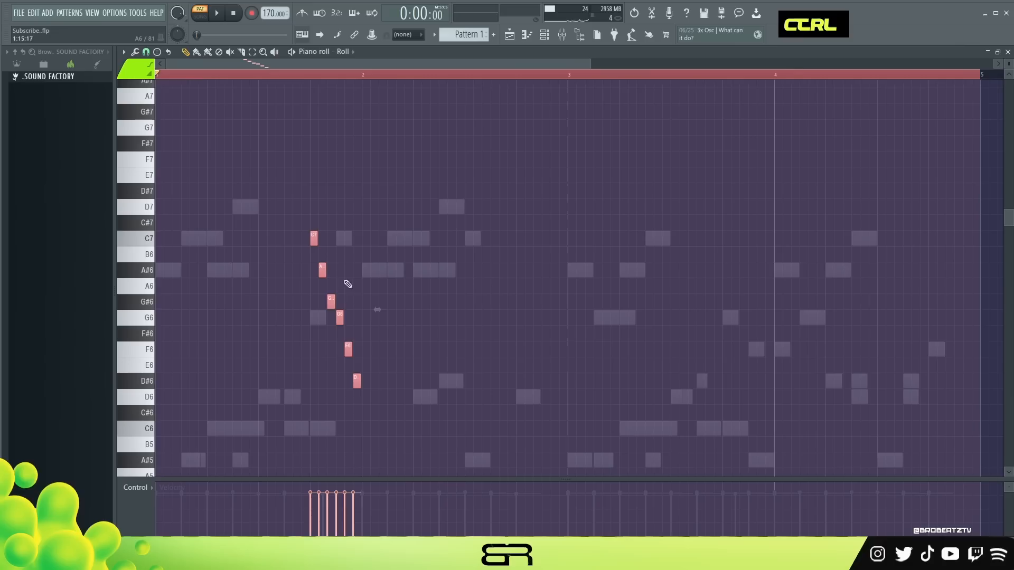
drag(322, 274, 719, 280)
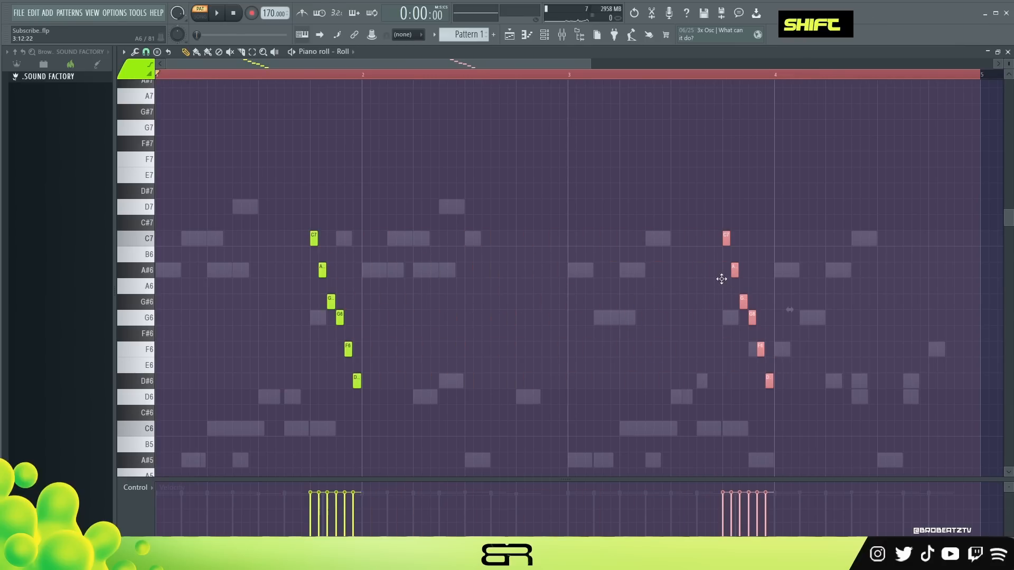
Add G#6 and A#6 lead-in notes ahead of the bar 3 roll, and F6 notes on beats 1 and 3 of bar 4.
right_click(711, 287)
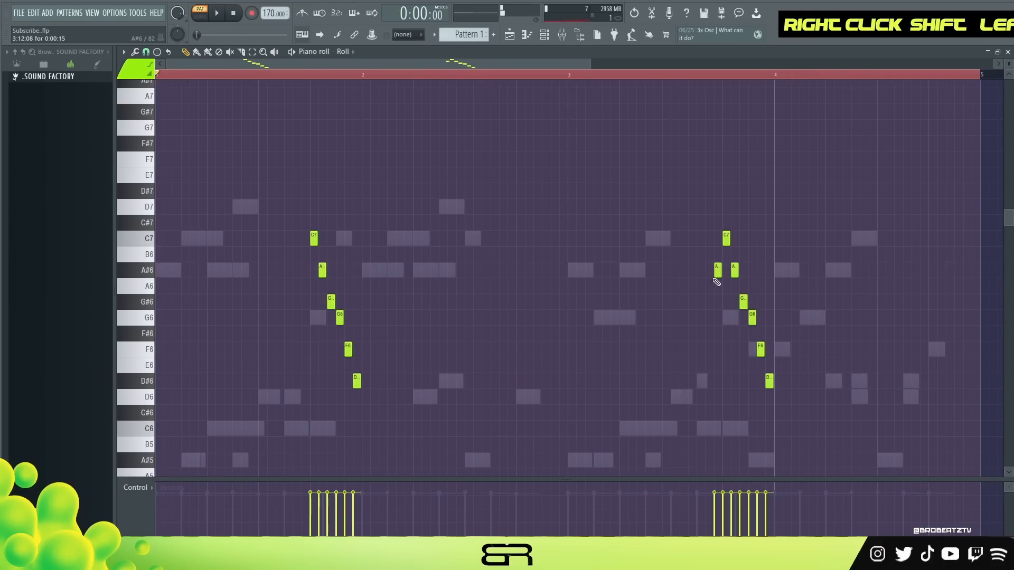
click(700, 301)
key(space)
key(space)
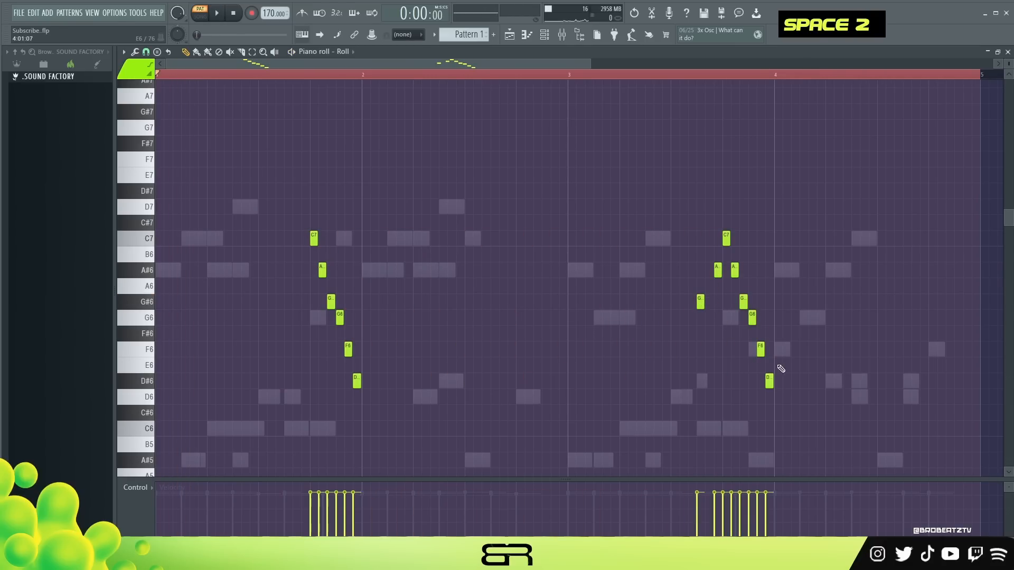
click(784, 350)
click(881, 350)
Play back the roll melody with its new notes, and clear the time selection.
key(space)
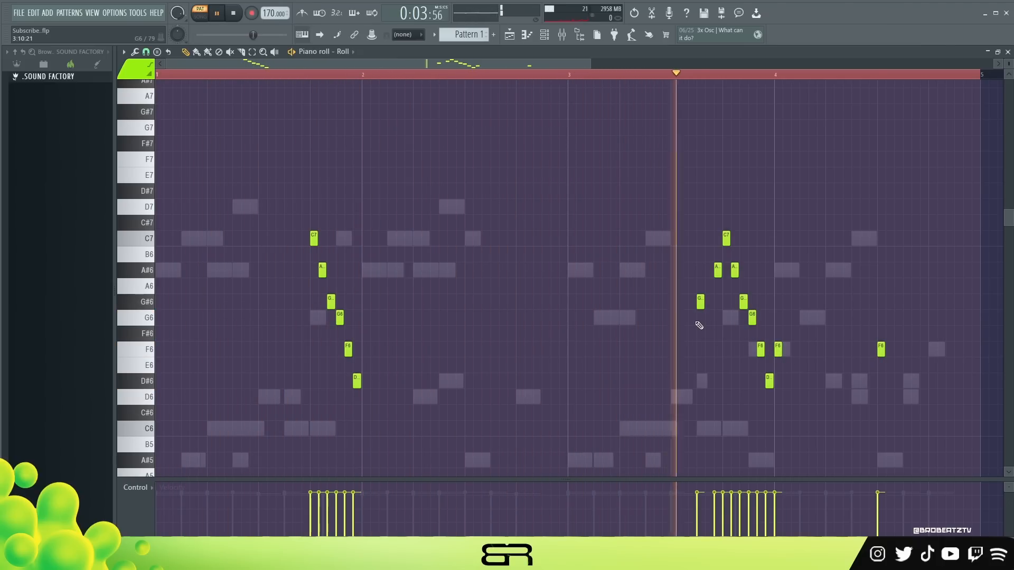
key(space)
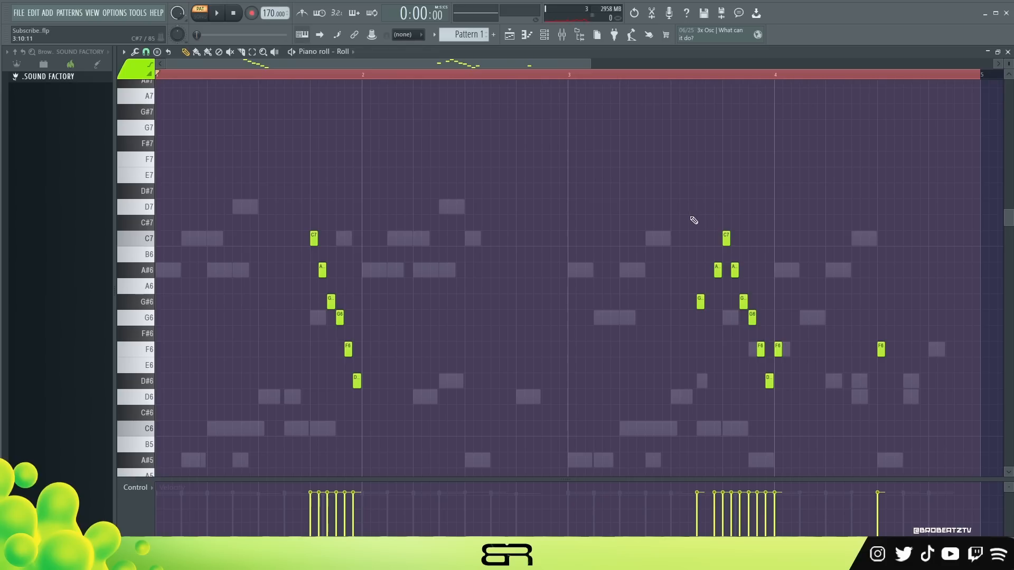
double_click(318, 79)
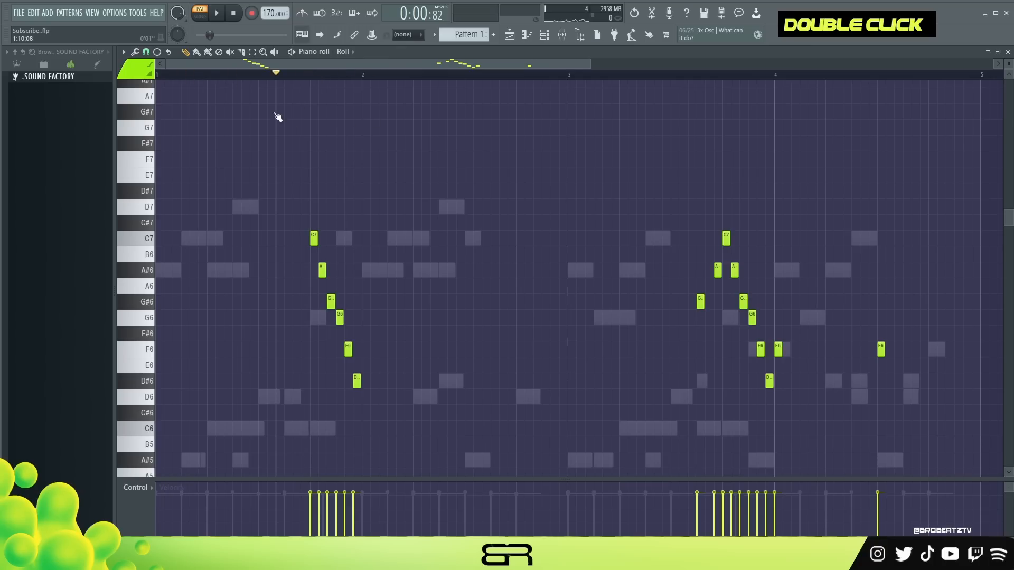
key(space)
key(space)
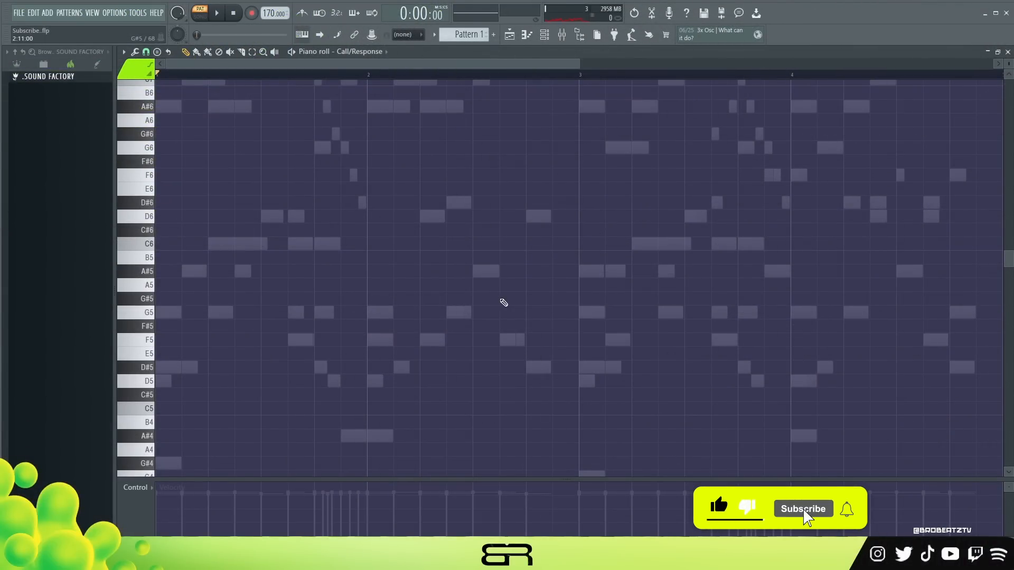
Sketch a rising call phrase across bar 2 from D5 up to D#6, ending on C6, and select its notes.
click(370, 381)
click(447, 284)
click(447, 272)
click(420, 313)
click(396, 340)
click(396, 352)
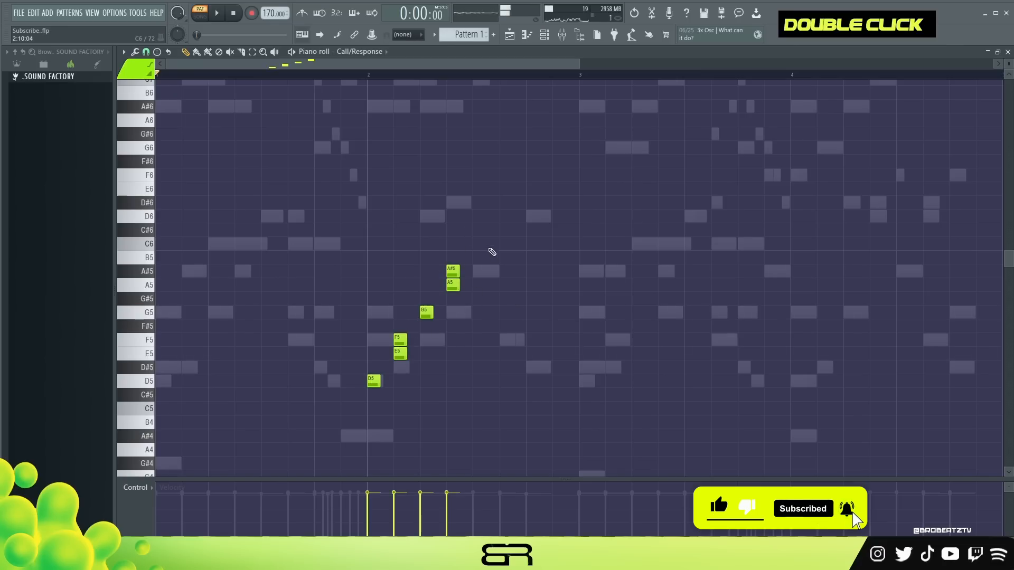
click(505, 244)
click(532, 216)
click(533, 203)
click(559, 243)
drag(588, 197, 354, 407)
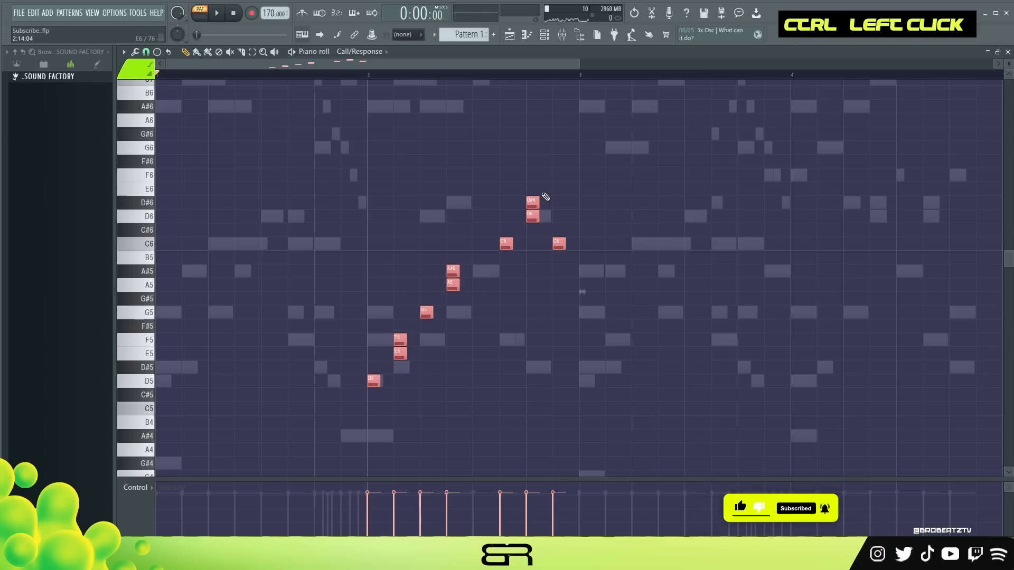
Sketch a falling response phrase across bar 3 from D6 to F#5, and delete both sketched phrases.
click(584, 217)
click(638, 230)
click(691, 244)
click(717, 271)
click(717, 285)
click(744, 299)
click(770, 326)
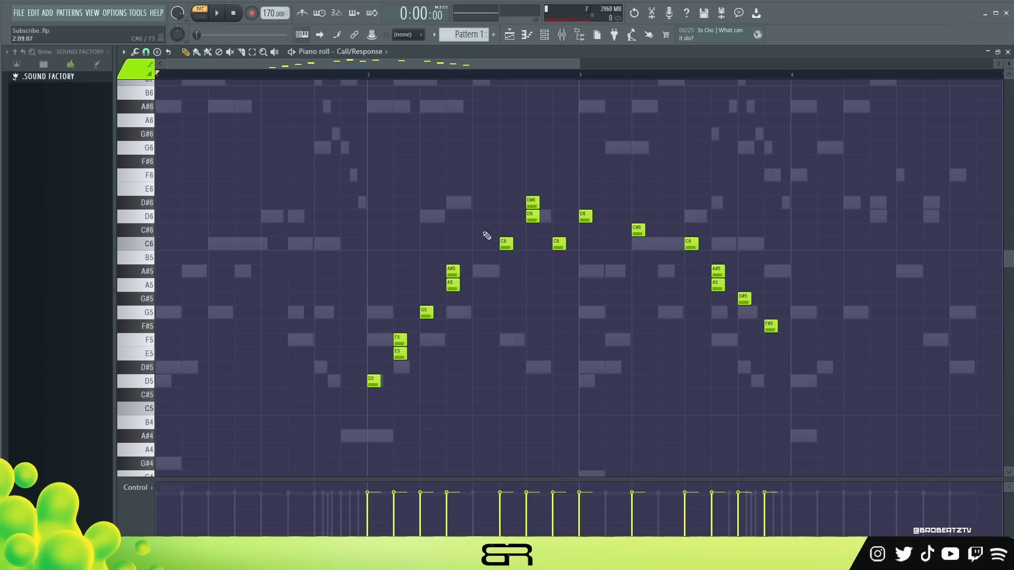
drag(849, 168, 351, 397)
key(Delete)
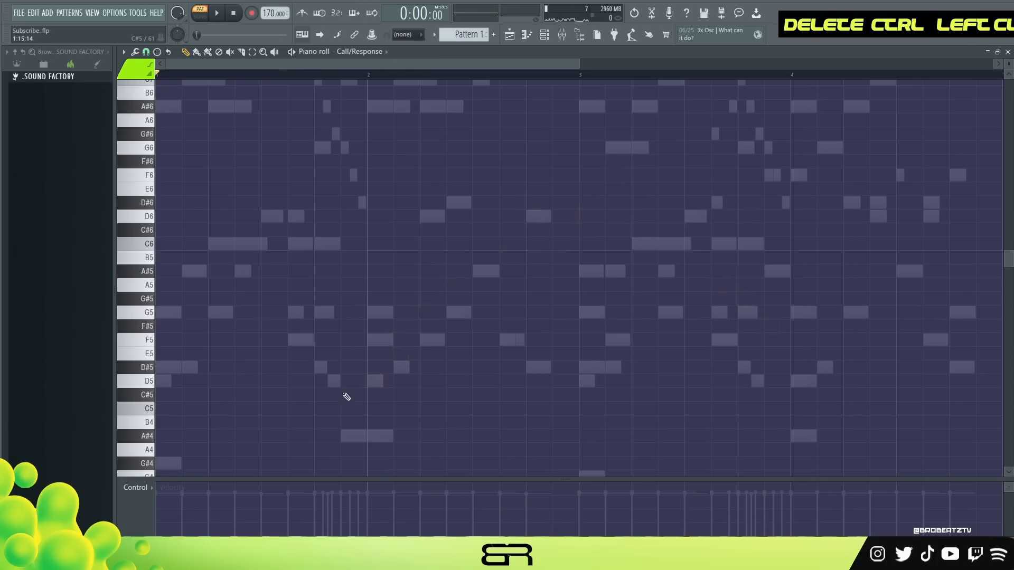
Place short C5, D#5 and G5 call notes half a beat apart from the start of bar 1.
scroll(337, 351, down, 2)
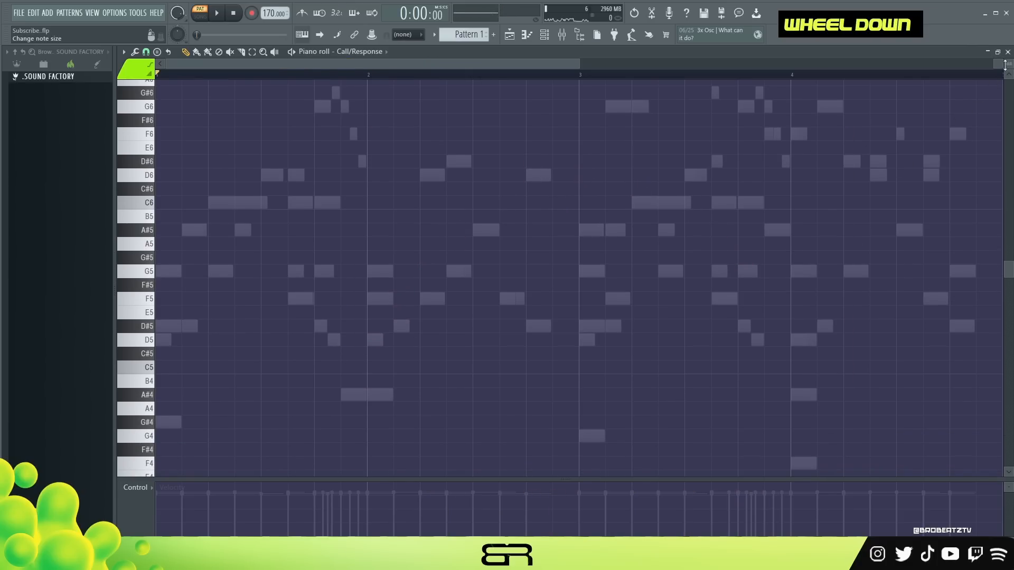
drag(1005, 65, 1005, 59)
alt+click(159, 381)
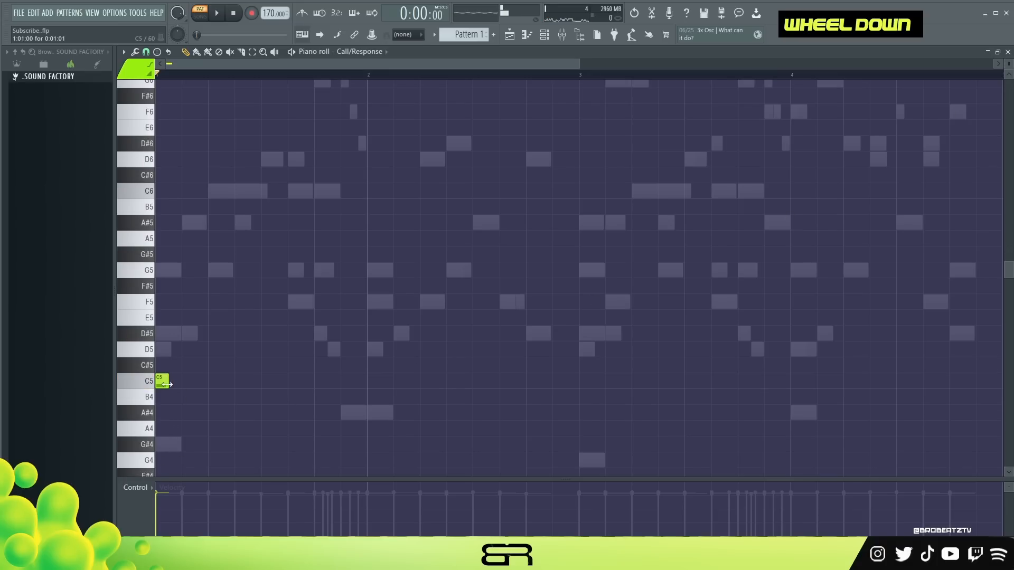
alt+click(182, 340)
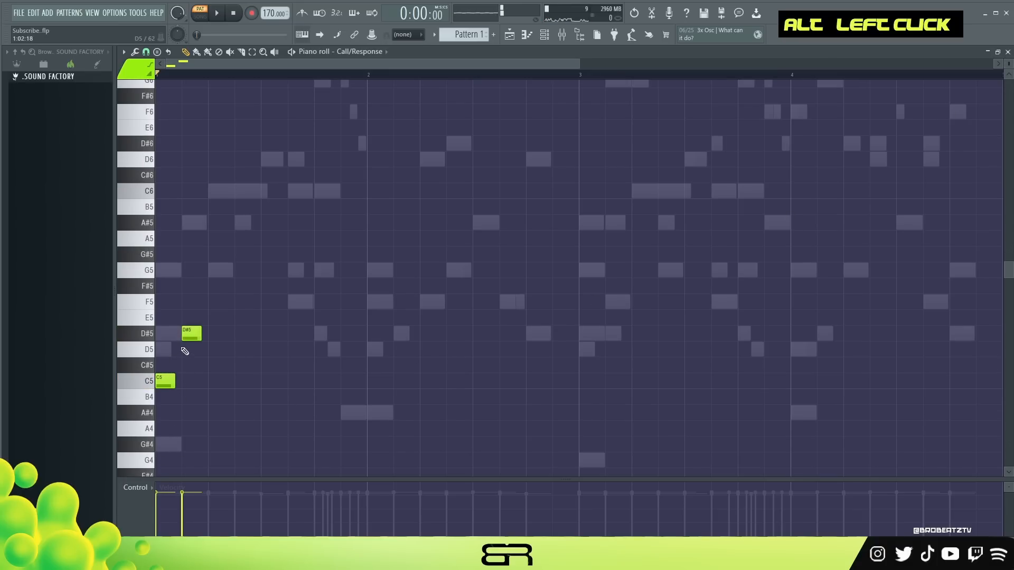
click(213, 274)
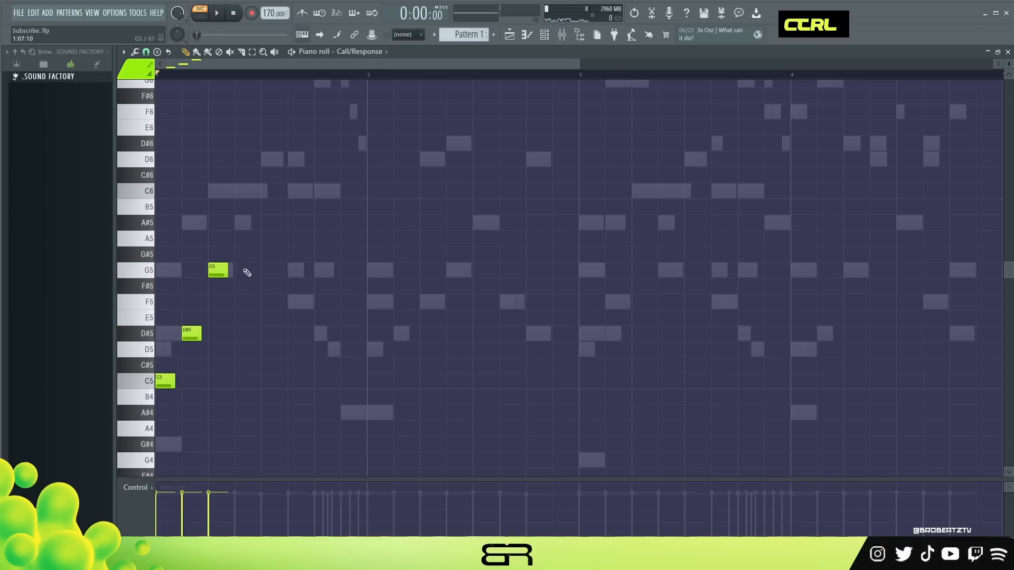
Play back the three-note call and copy it to the start of bar 3.
key(space)
key(space)
drag(255, 248, 601, 409)
right_click(600, 409)
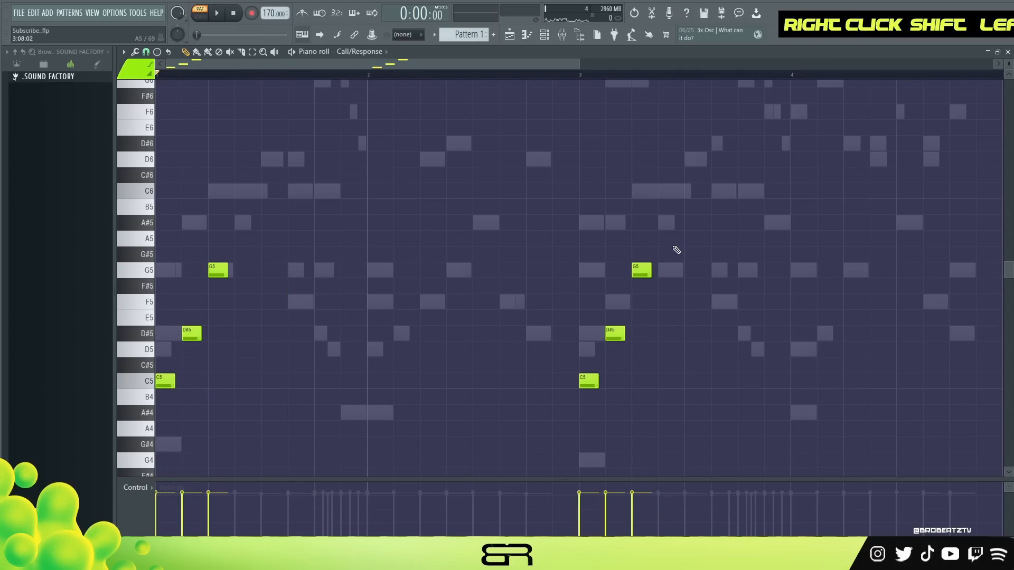
key(ctrl)
drag(678, 232, 158, 404)
right_click(299, 380)
scroll(301, 294, up, 2)
scroll(305, 297, down, 2)
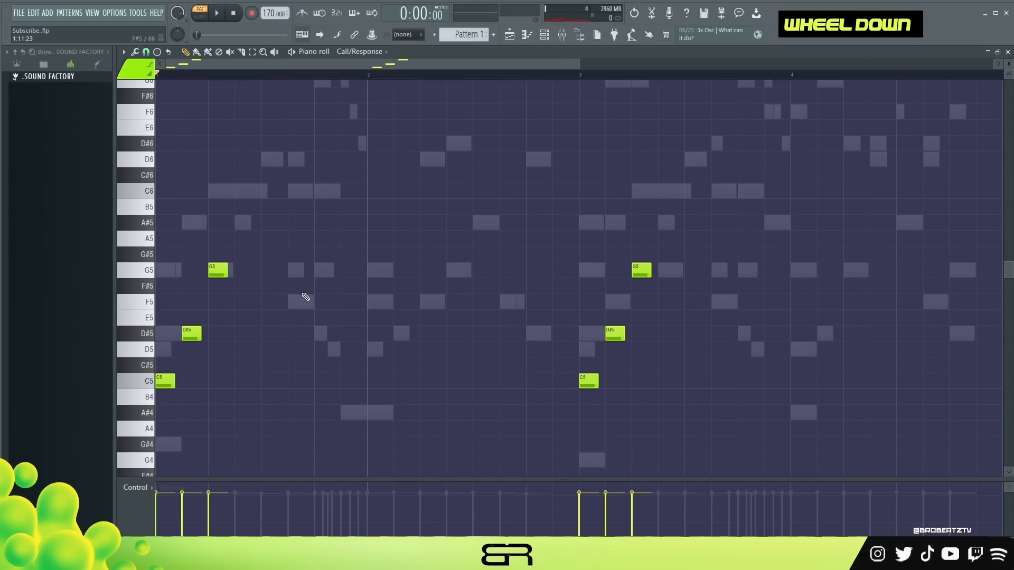
drag(583, 409, 640, 320)
right_click(472, 284)
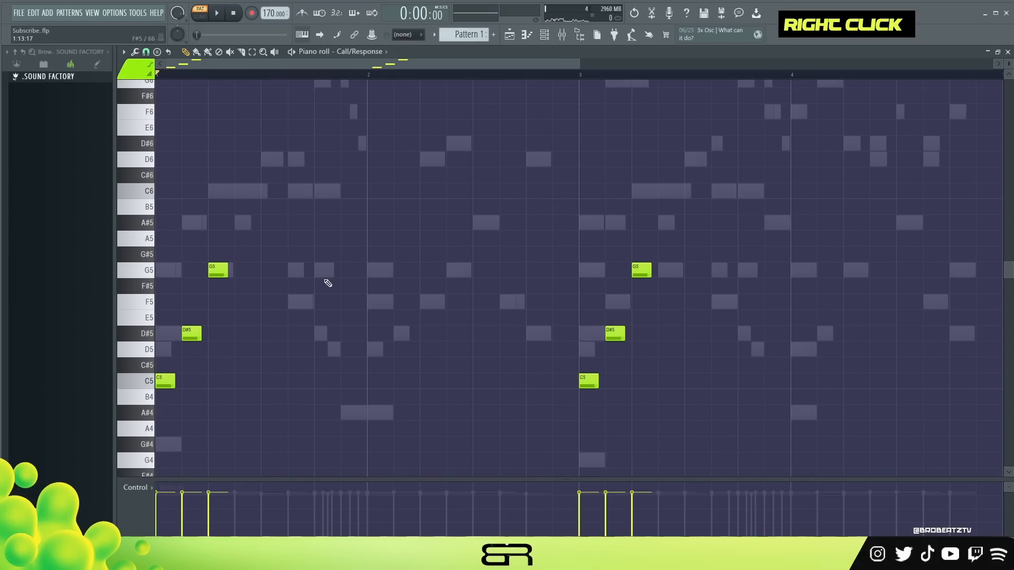
Answer the bar 1 call with D#6 at beat 2.5, D6 at beat 4 and A#5 at the start of bar 2, and play back.
shift+click(239, 332)
key(ctrl+Up)
scroll(286, 313, up, 3)
ctrl+click(249, 193)
mouse_move(243, 191)
mouse_down()
mouse_move(269, 185)
mouse_move(285, 232)
mouse_move(322, 241)
mouse_move(339, 200)
mouse_up()
key(space)
key(space)
key(space)
key(space)
click(361, 273)
key(space)
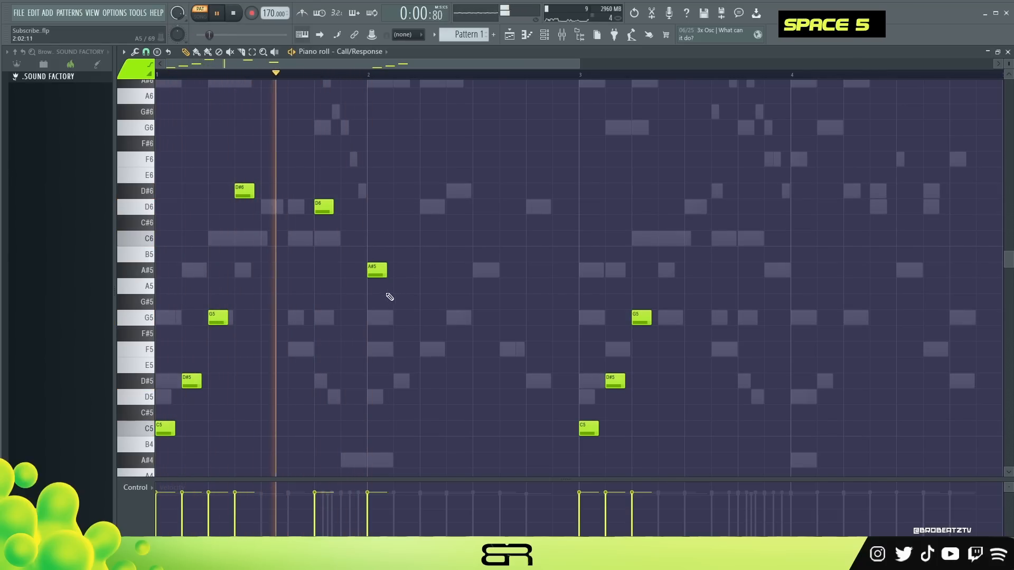
key(space)
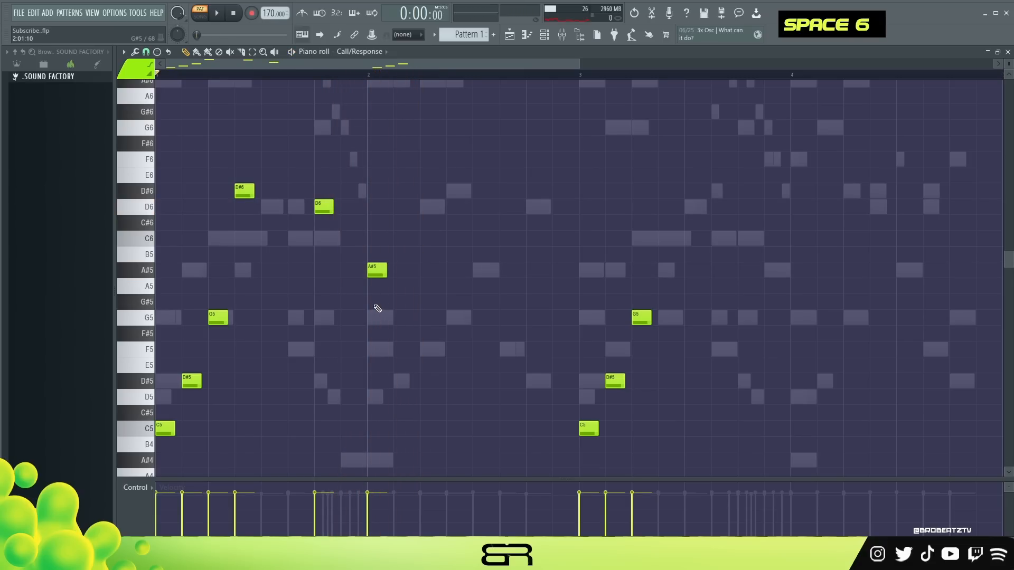
Try copying the D#6, D6 and A#5 response notes after the bar 3 call, and delete the copies.
drag(243, 181, 667, 230)
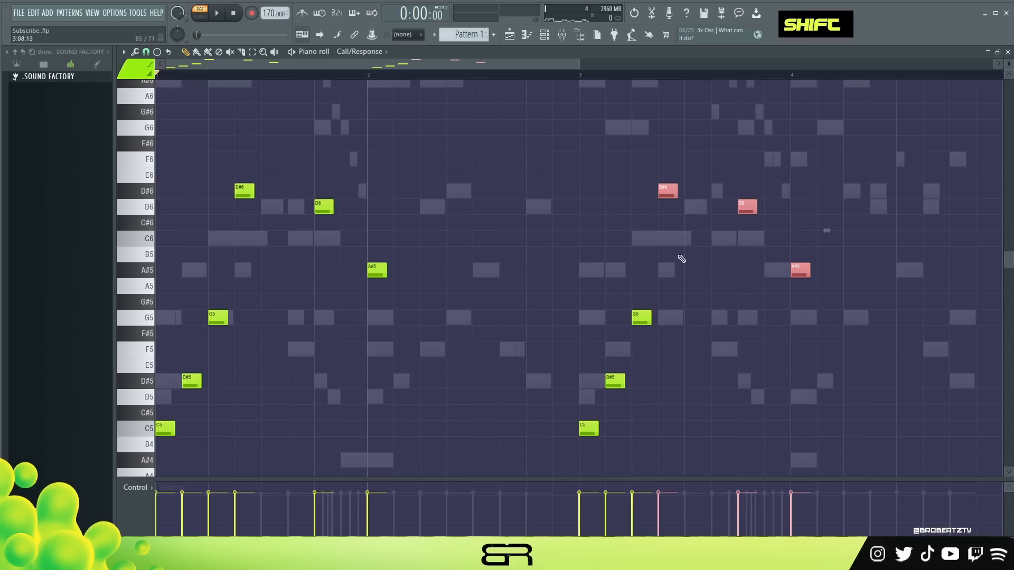
key(Delete)
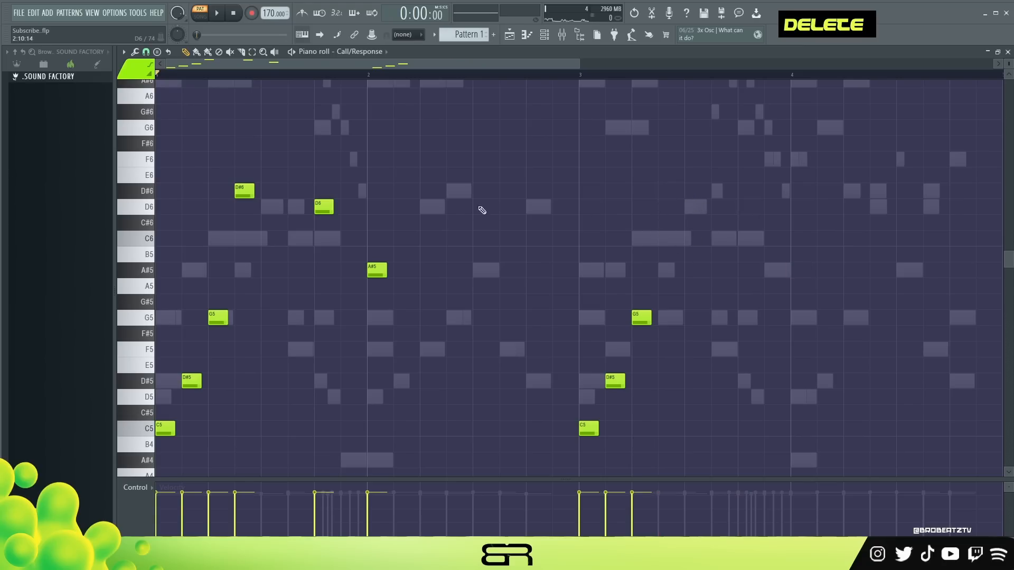
In bar 2, copy the C5 to beat 1 and add F5 on beat 3 and G5 at beat 4.5, and play back.
scroll(446, 208, down, 1)
ctrl+click(162, 386)
drag(163, 389, 374, 380)
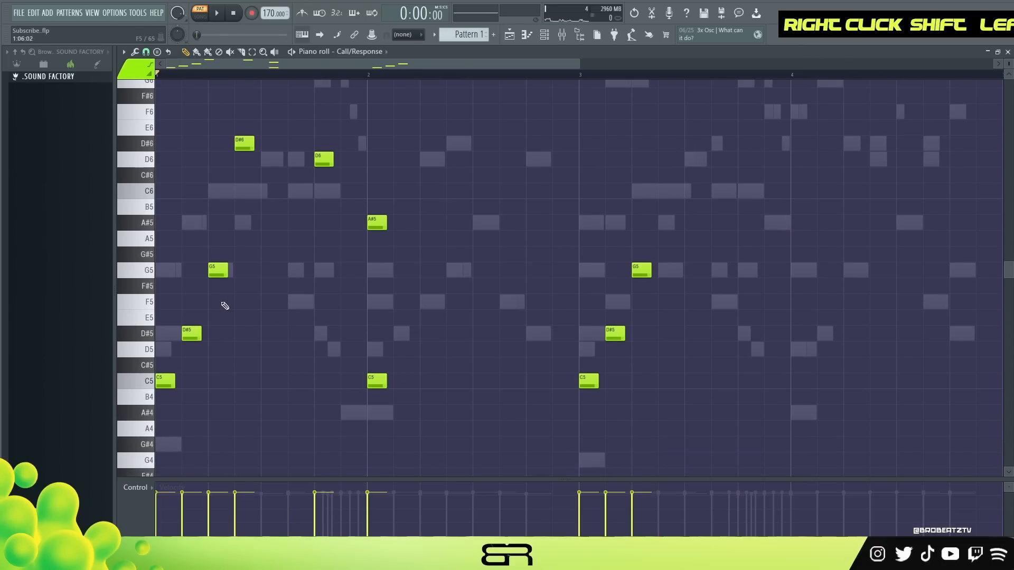
click(478, 302)
click(553, 272)
key(space)
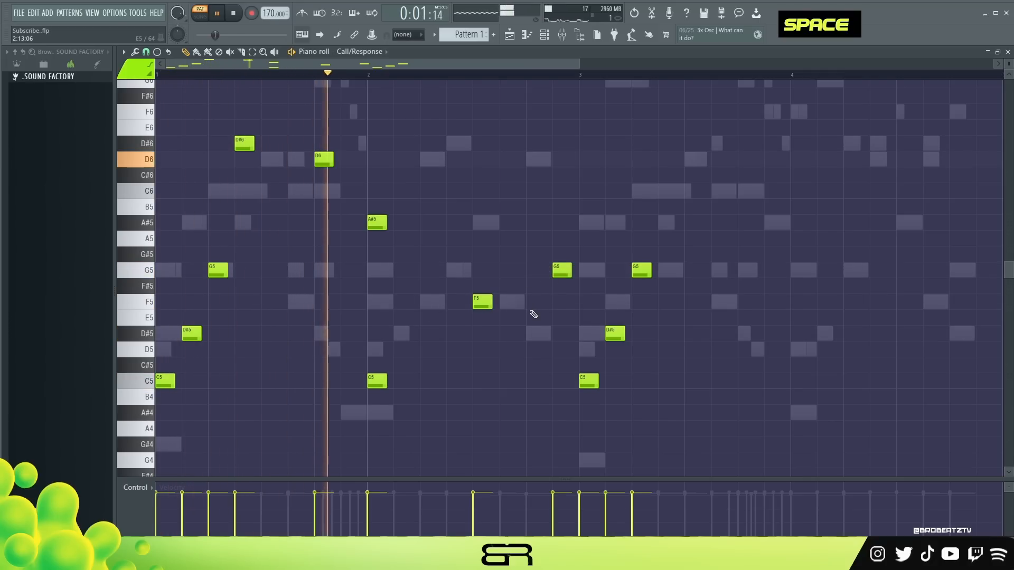
key(space)
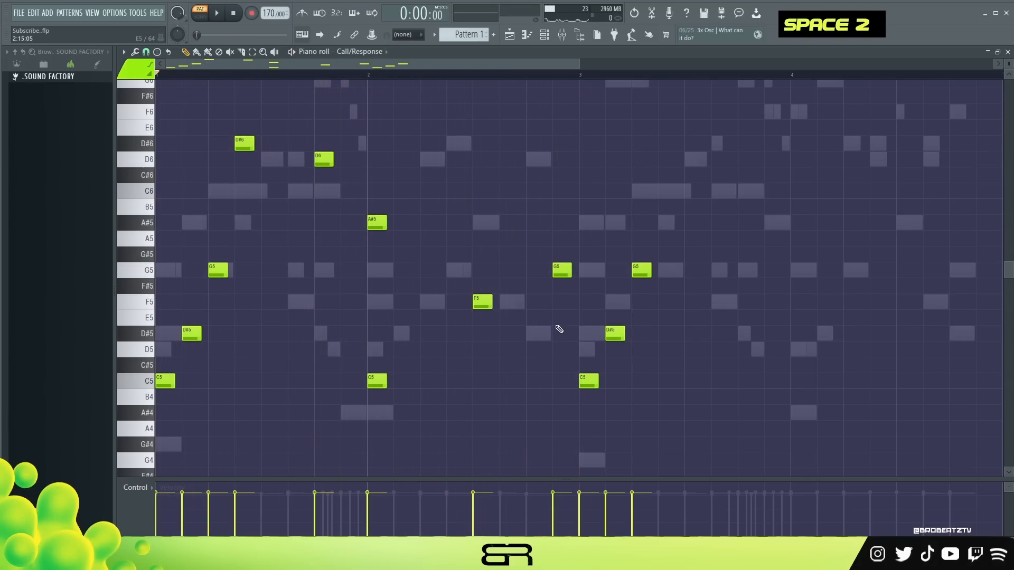
Select all response notes in bars 1 and 2 and copy them two bars on, into bars 3 and 4.
scroll(556, 326, up, 1)
drag(550, 323, 586, 332)
drag(486, 351, 456, 357)
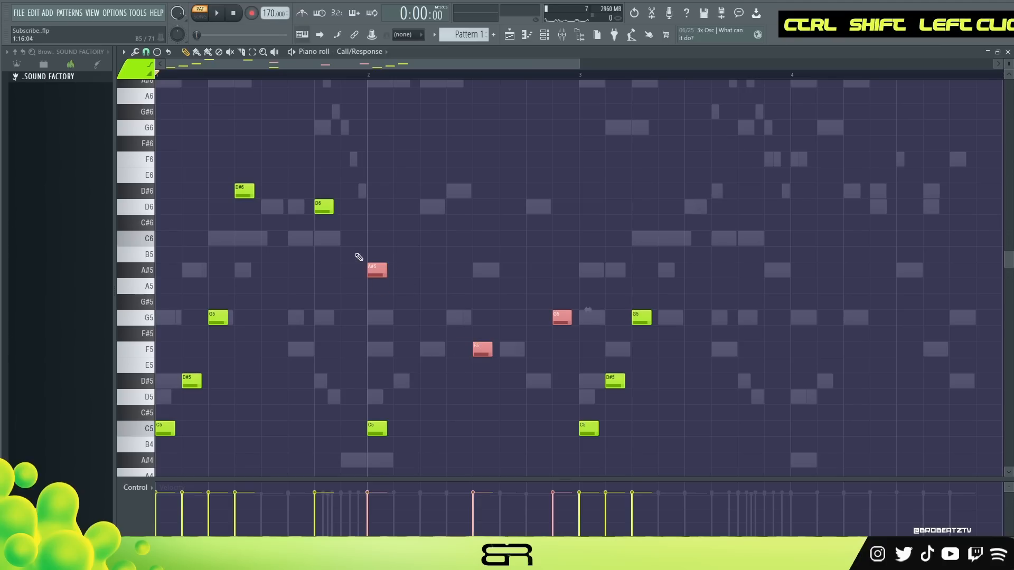
ctrl+shift+click(376, 429)
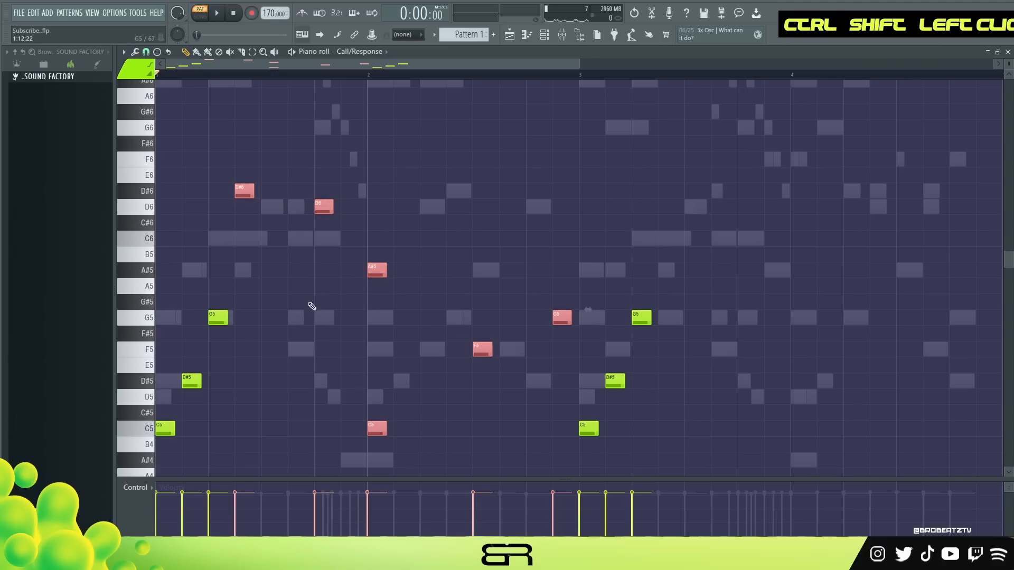
shift+drag(243, 196, 669, 233)
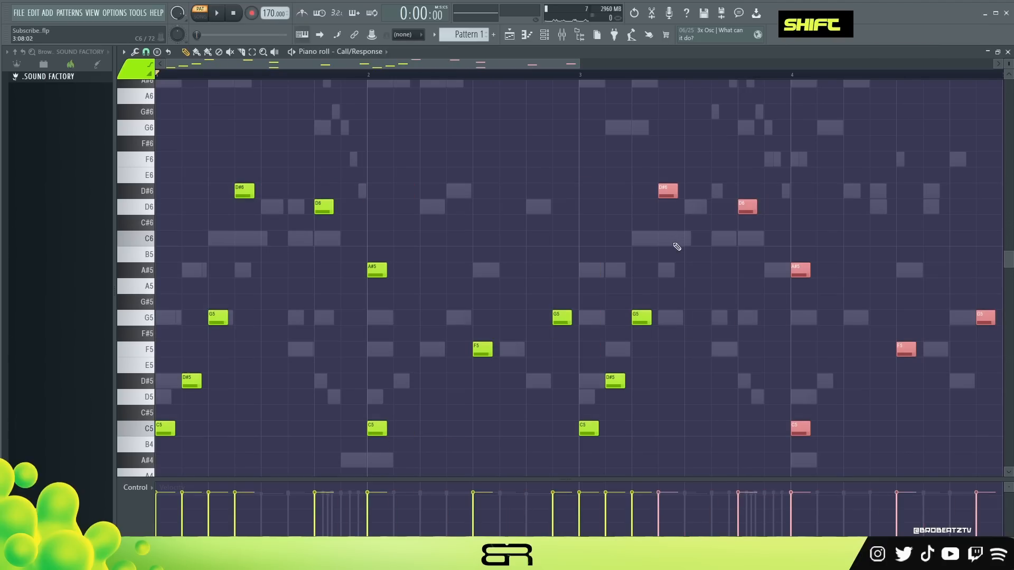
Transpose the copied D#6 and D6 in bar 3 down to A#5 and A5, and play back the phrase.
ctrl+drag(621, 154, 766, 218)
key(shift+Down)
key(shift+Down)
key(shift+Down)
key(shift+Down)
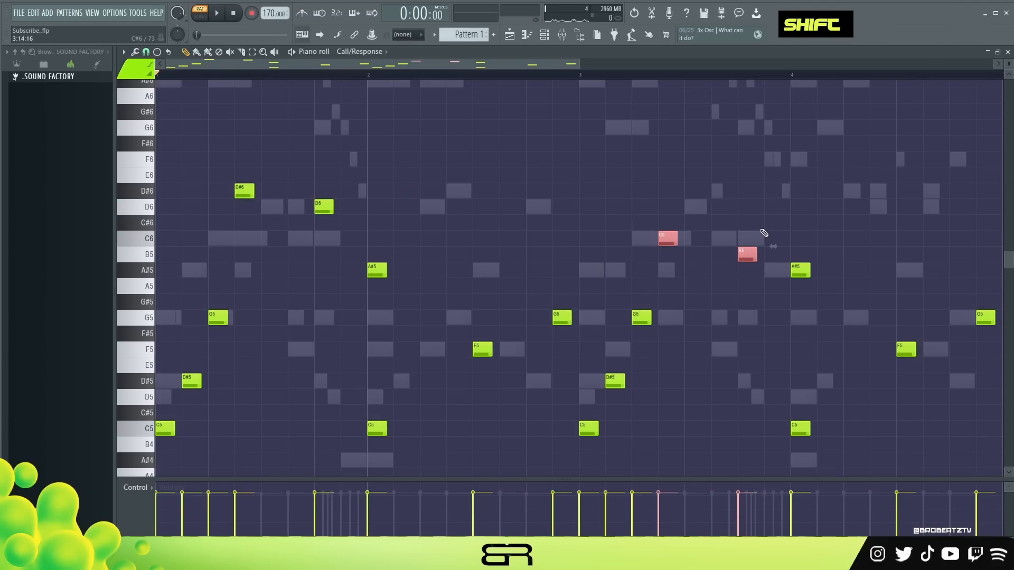
key(space)
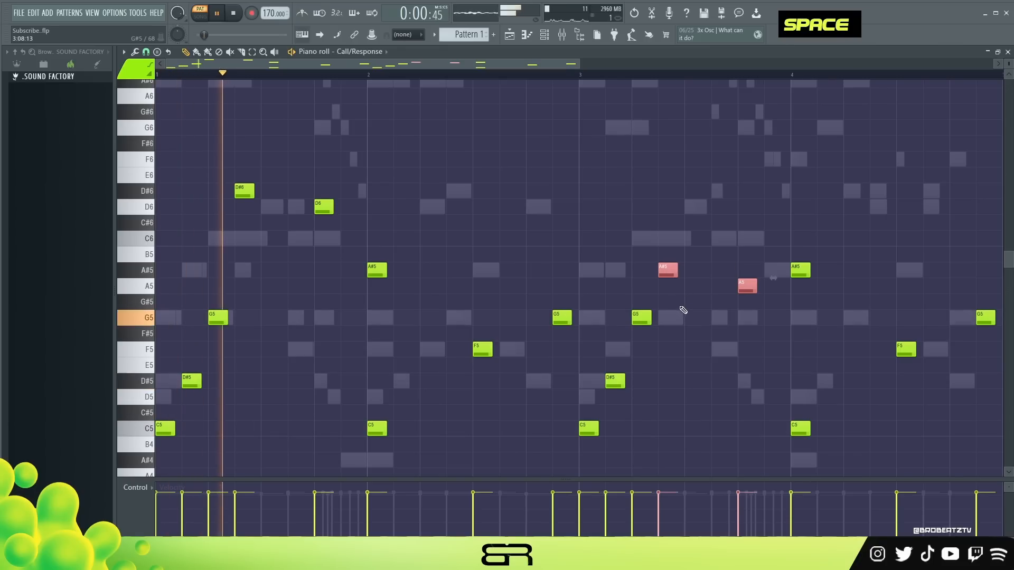
Lower the A5 on beat 4 of bar 3 to G5, and stop the playback.
right_click(722, 283)
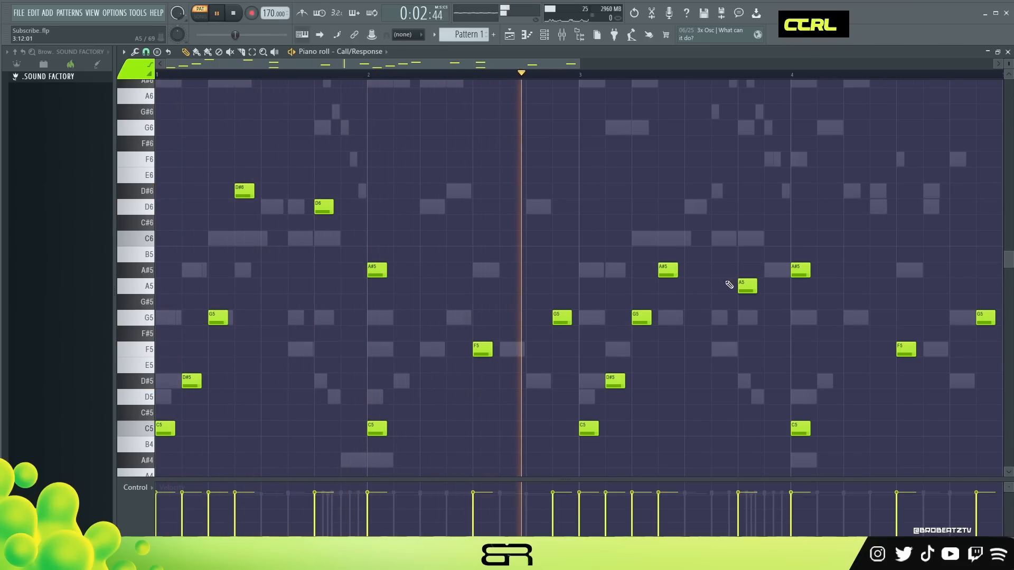
ctrl+click(746, 286)
key(shift+Down)
key(shift+Down)
key(space)
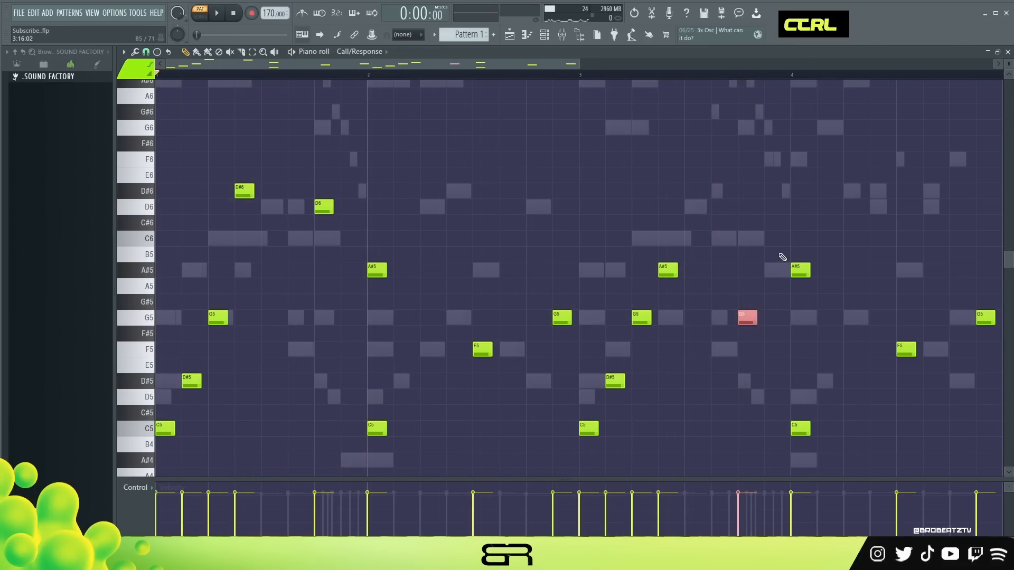
Lower the A#5 at the start of bar 4 by five semitones to F5.
ctrl+click(800, 269)
key(shift+Down)
key(shift+Down)
key(shift+Down)
key(shift+Down)
key(shift+Down)
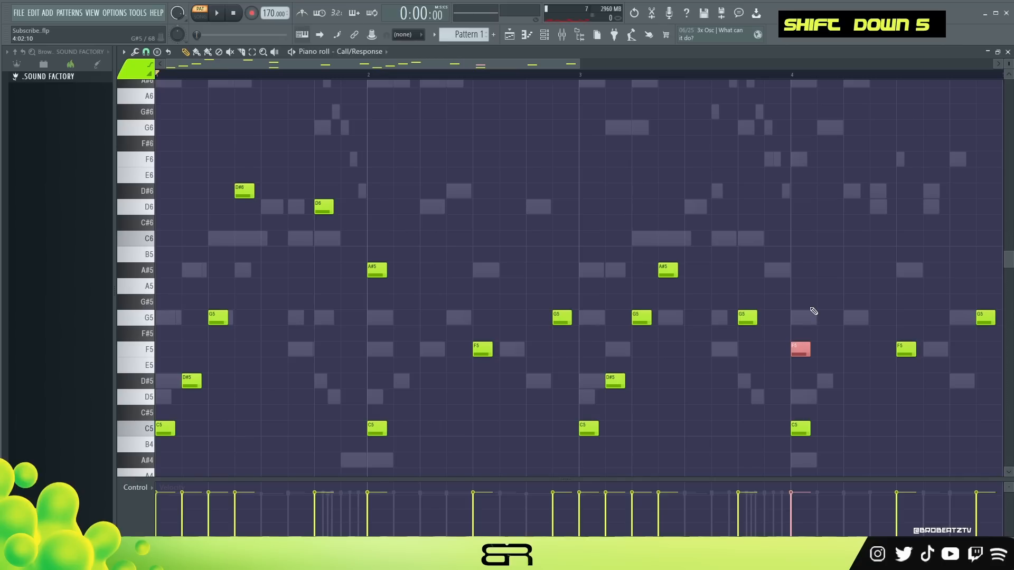
Raise the C5 at the start of bar 4 by two semitones to D5 while the phrase plays.
key(space)
ctrl+click(800, 428)
key(shift+Up)
key(shift+Up)
Replace the F5 on beat 3 of bar 4 with D#5 and the bar's final G5 with F5, and play back the phrase.
right_click(870, 391)
click(902, 381)
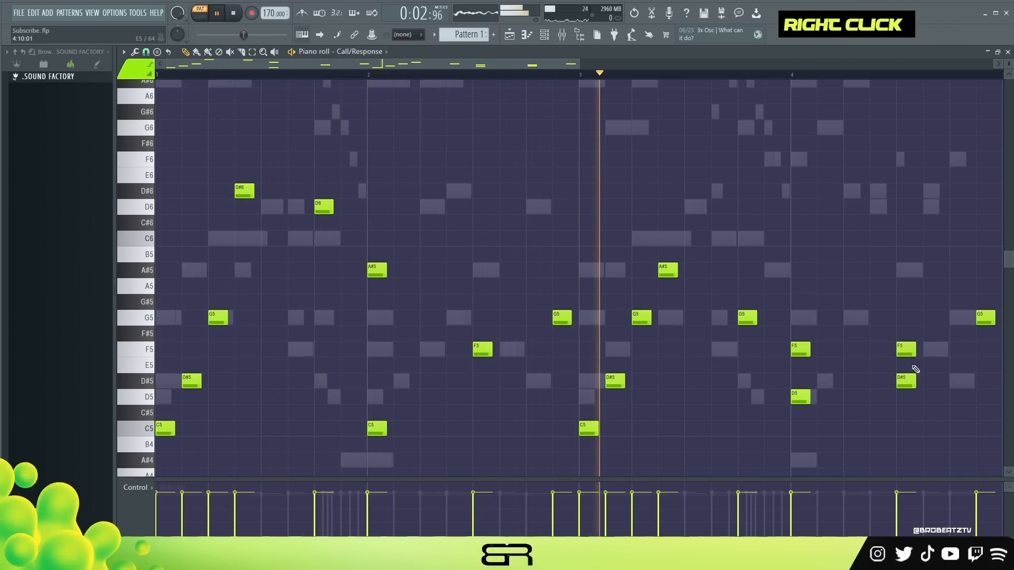
click(981, 349)
right_click(985, 318)
right_click(906, 351)
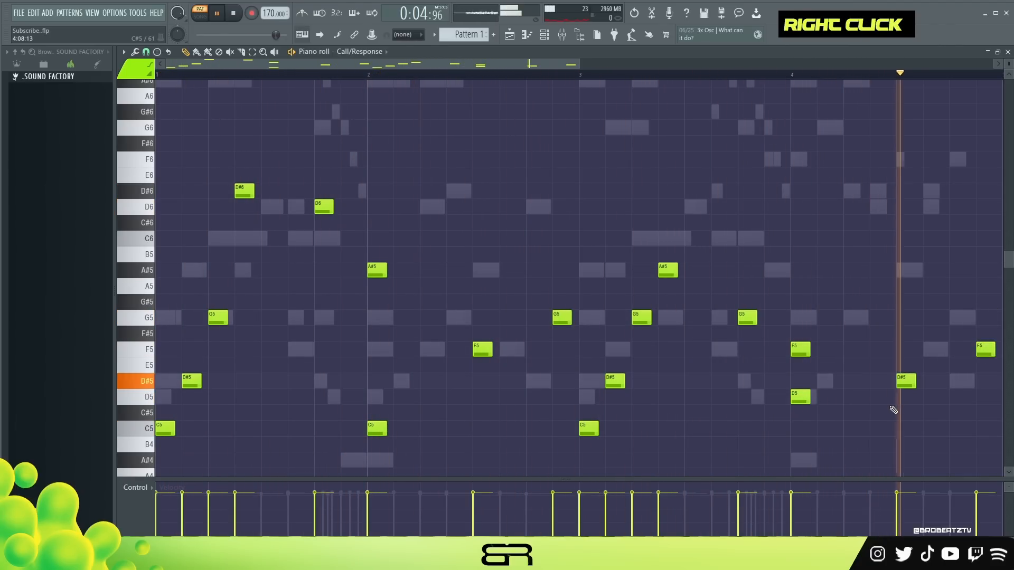
key(space)
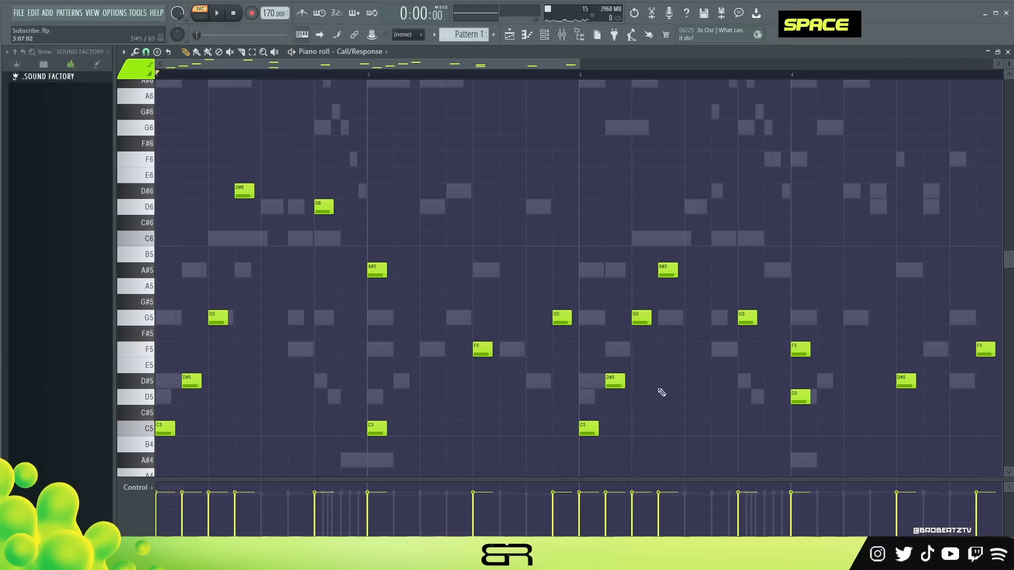
key(space)
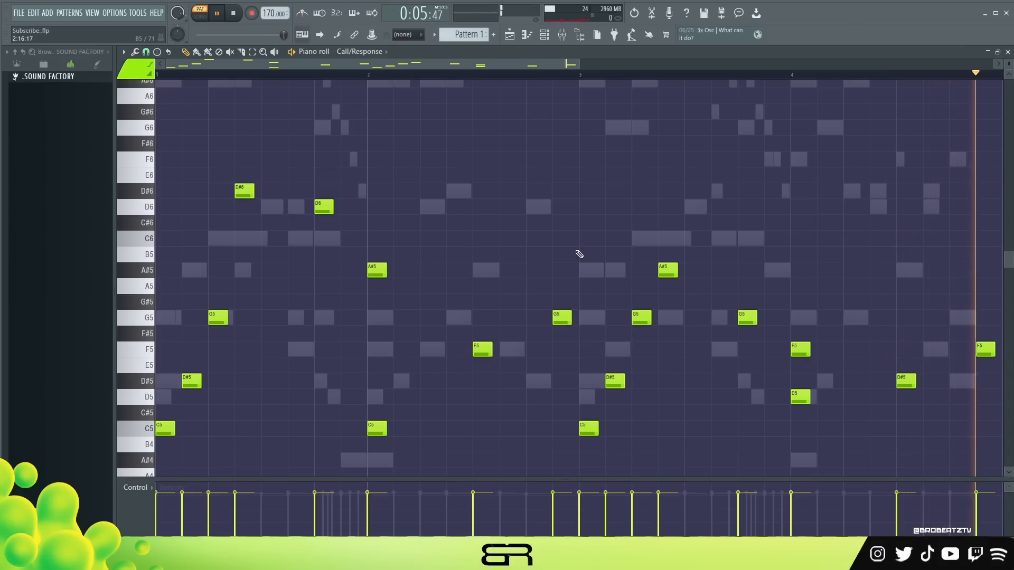
key(space)
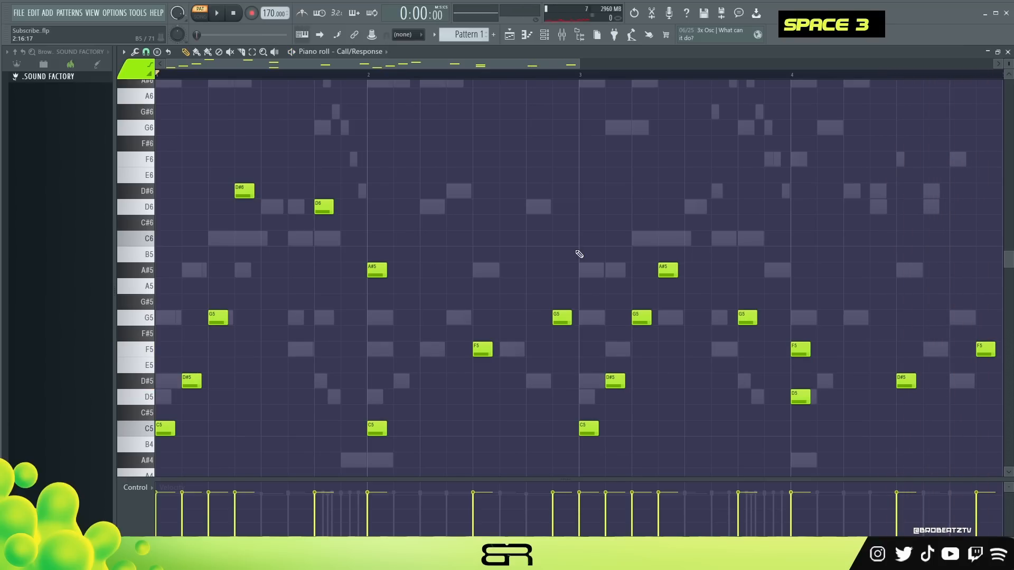
Set the colour group for new notes to 2, yellow.
scroll(549, 288, down, 3)
scroll(549, 288, up, 6)
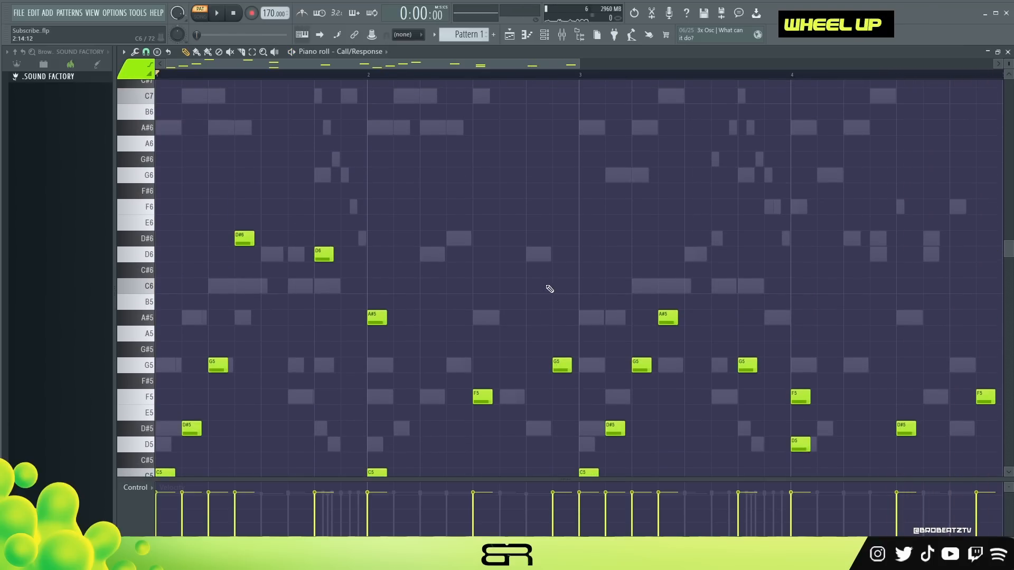
click(149, 73)
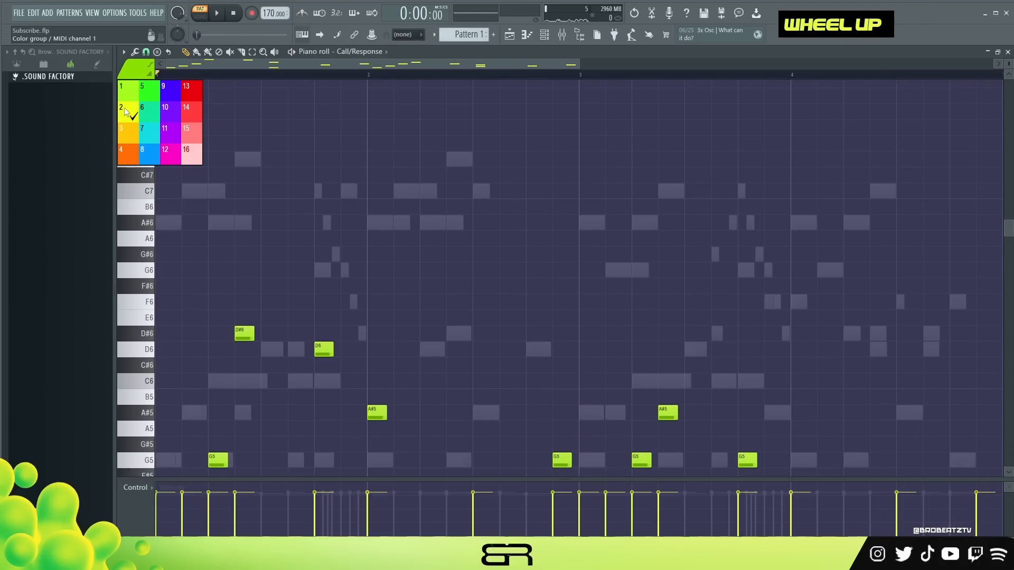
click(125, 111)
scroll(223, 224, down, 4)
scroll(225, 231, up, 5)
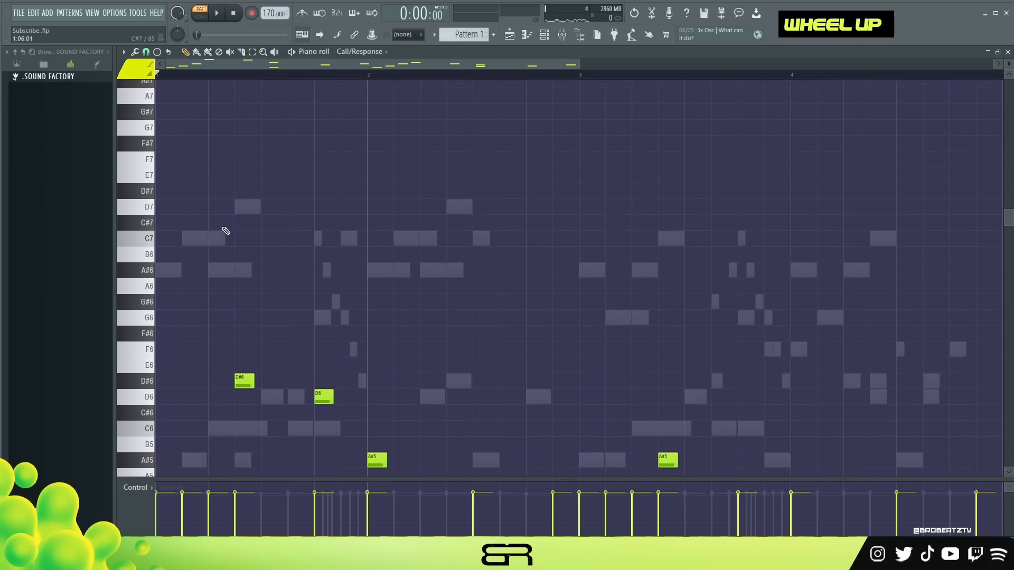
Add three C7 notes at half-beat intervals from beat 2 of bar 1, followed by an A#6 half a beat after them.
click(218, 243)
click(244, 240)
click(271, 241)
click(290, 256)
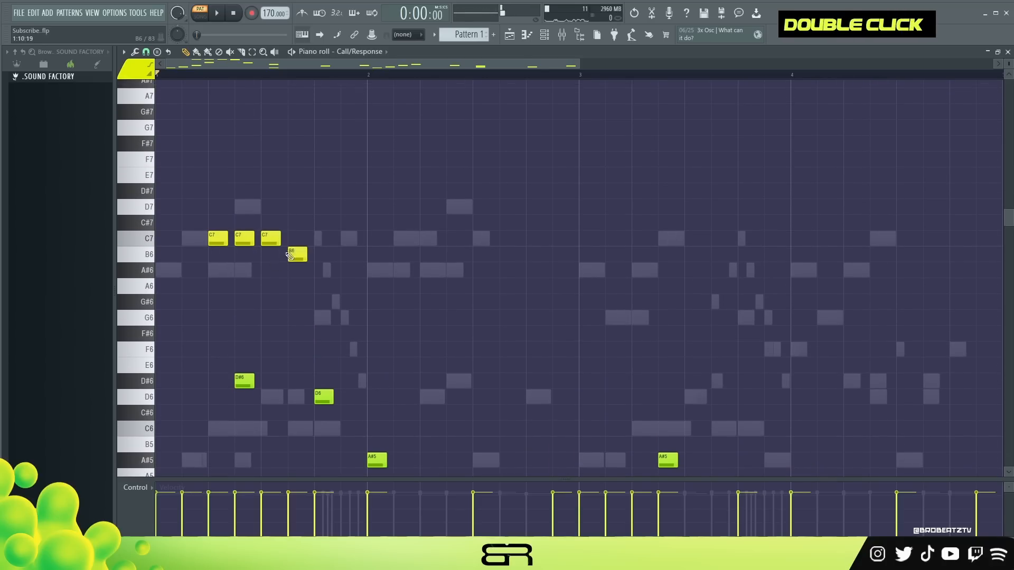
click(291, 272)
right_click(297, 258)
Add C7 on beat 4 of bar 1, D#7 half a beat after it and D7 at the start of bar 2, and play back the notes.
click(348, 206)
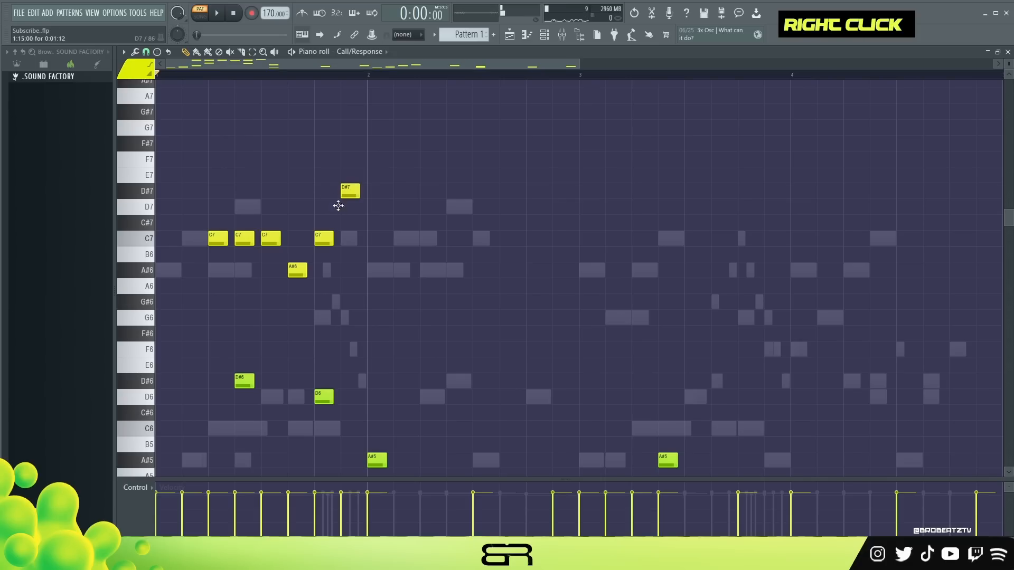
right_click(348, 208)
click(350, 191)
click(376, 207)
key(space)
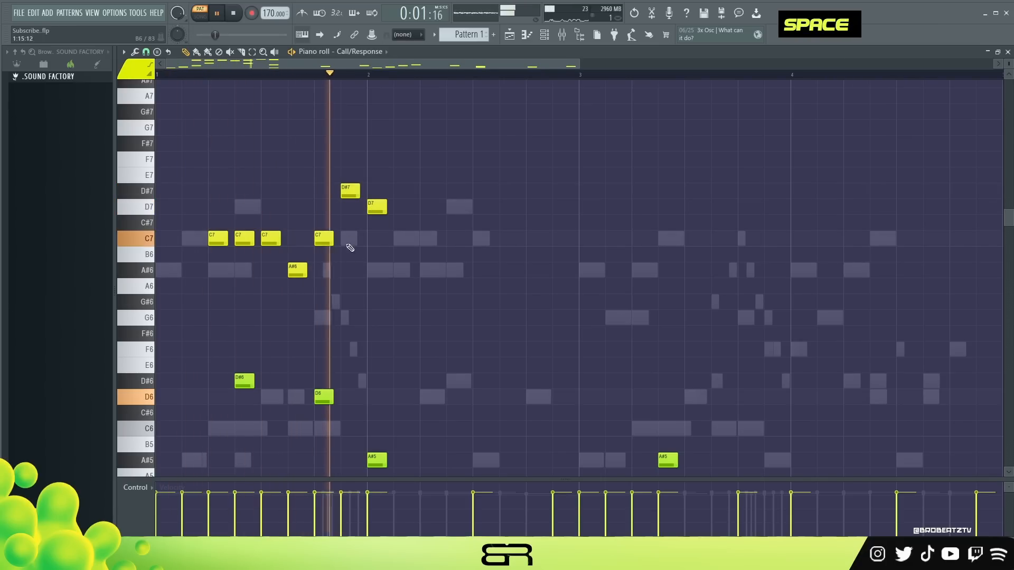
key(space)
Add A#6 on beat 2 of bar 2 and G6 half a beat after beat 3, and play back the response.
ctrl+click(298, 274)
mouse_move(298, 274)
mouse_down()
mouse_move(457, 276)
mouse_move(421, 276)
mouse_move(429, 281)
mouse_up()
right_click(435, 290)
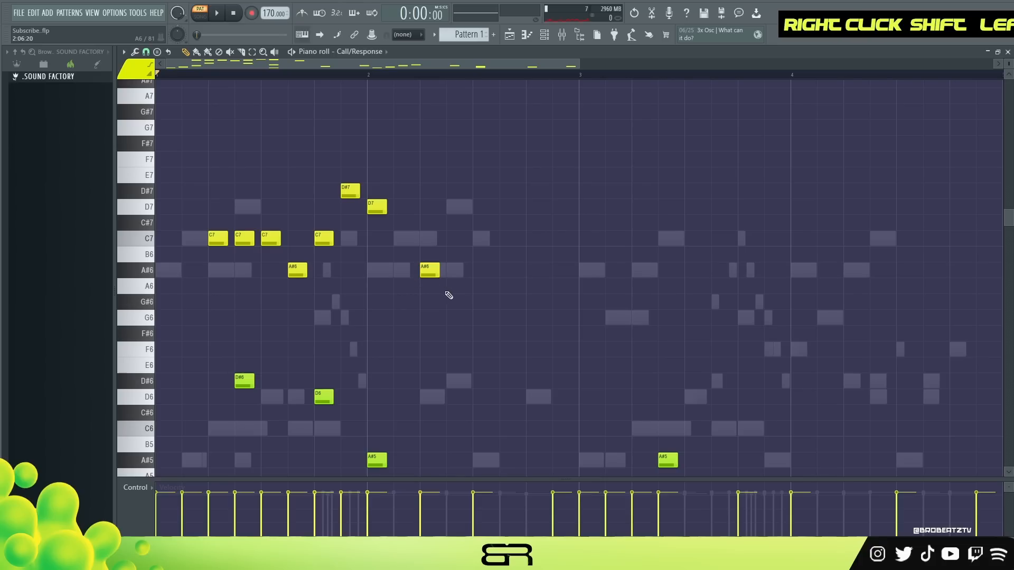
shift+click(497, 303)
drag(496, 317, 498, 317)
key(space)
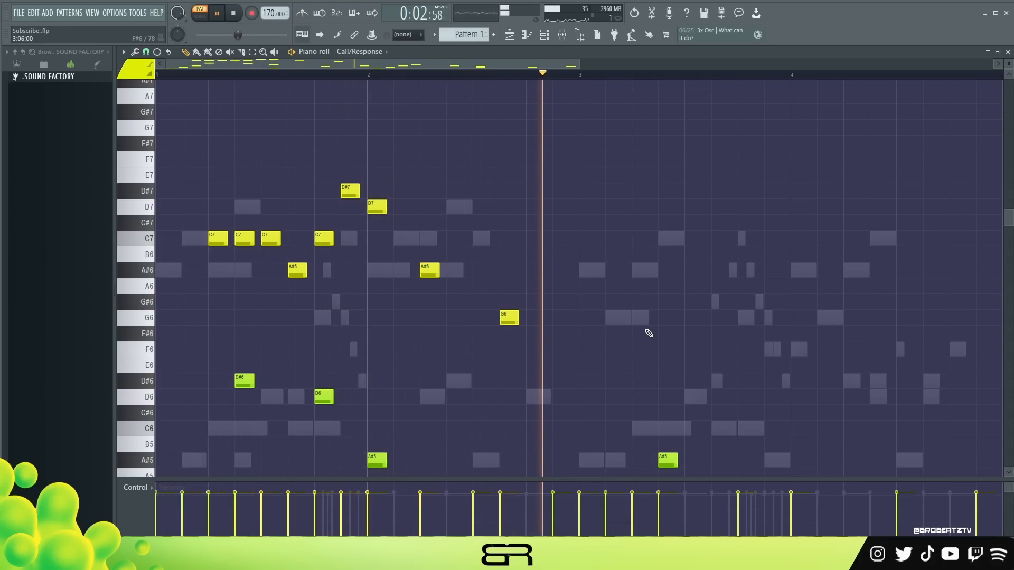
key(space)
Copy all yellow response notes in bars 1 and 2 two bars on, into bars 3 and 4.
ctrl+drag(532, 340, 208, 182)
shift+drag(218, 241, 642, 257)
right_click(664, 281)
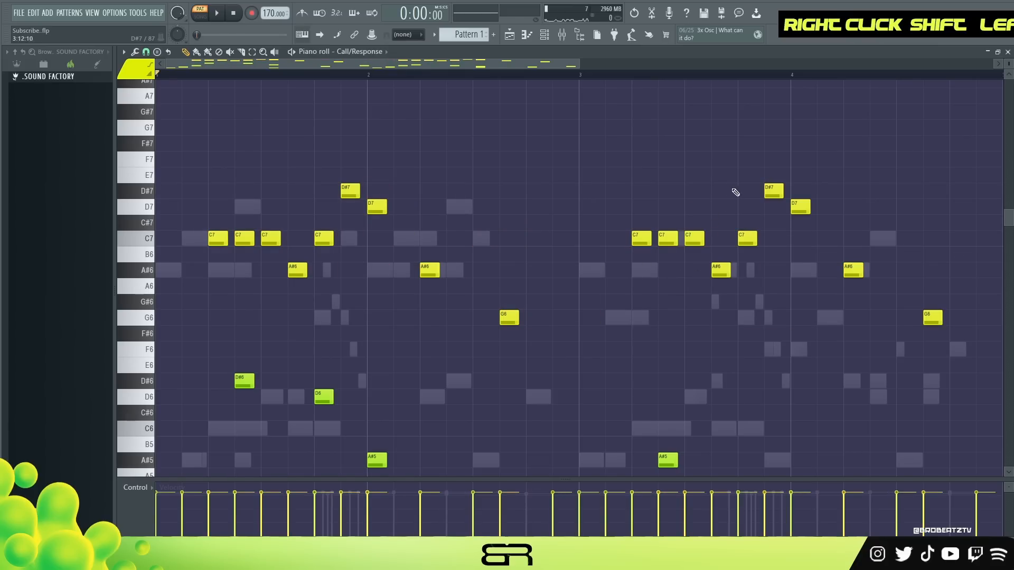
Replace the copied yellow notes from beat 4 of bar 3 onward with G6 on that beat and F6 at the start of bar 4.
right_click(773, 191)
right_click(800, 207)
drag(745, 243, 797, 363)
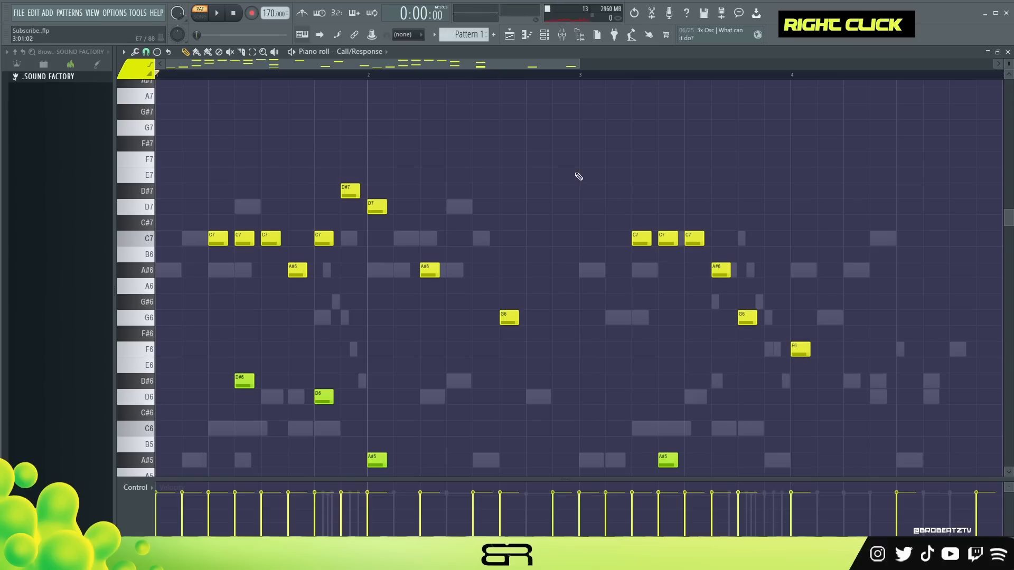
Add yellow D#6 on beat 2 of bar 4 and F6 half a beat after beat 3, and play back the whole phrase.
drag(593, 190, 681, 276)
ctrl+click(679, 351)
click(693, 242)
click(747, 318)
click(803, 349)
drag(860, 369, 840, 393)
drag(914, 350, 915, 350)
key(space)
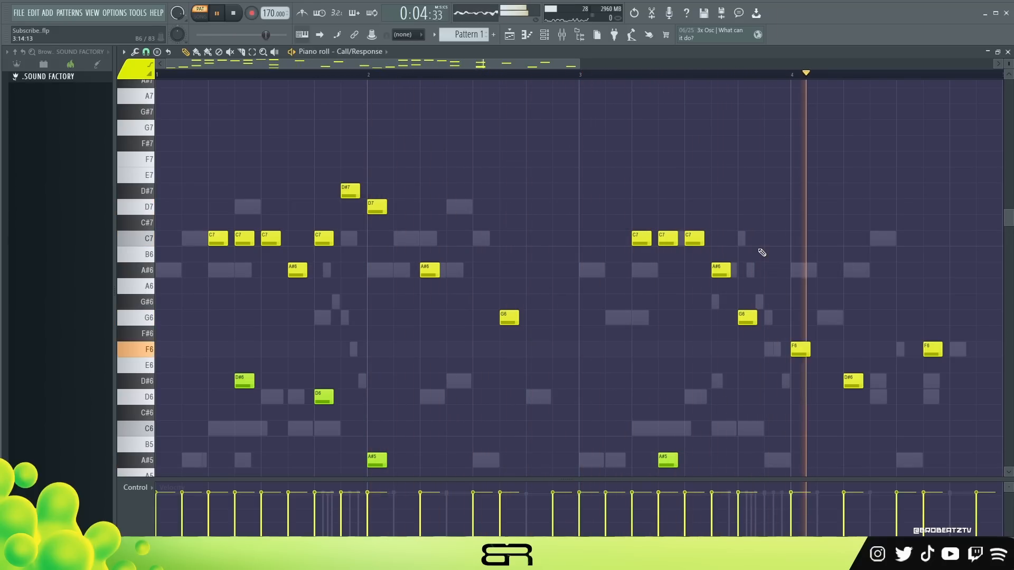
key(space)
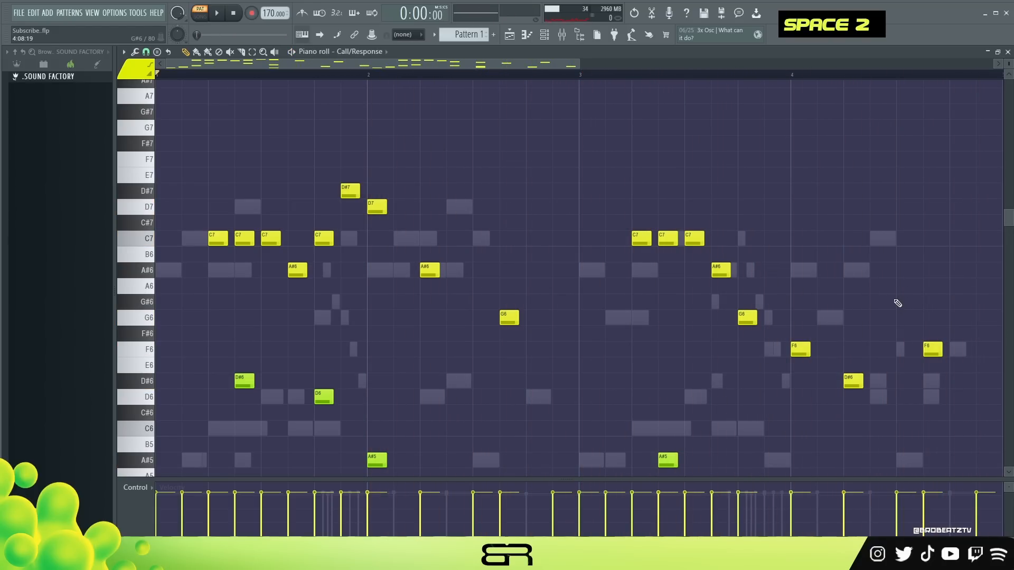